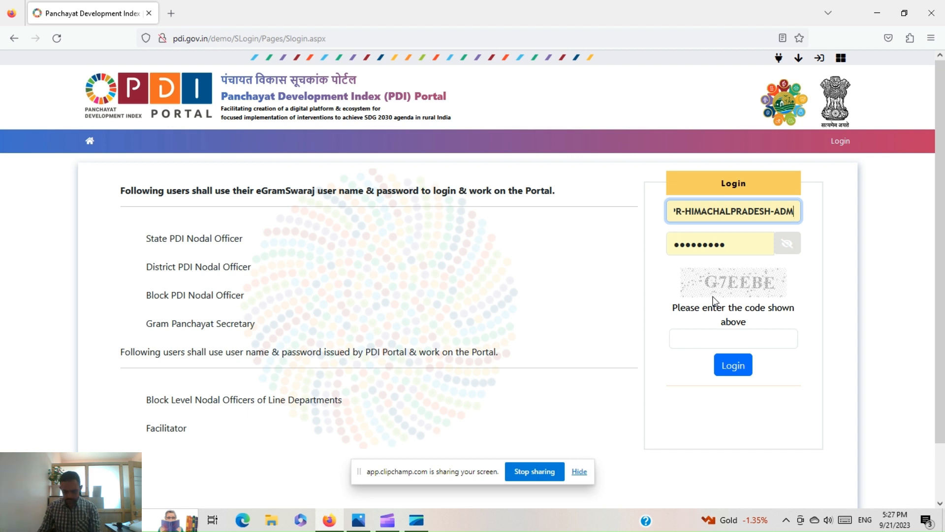
- Enter captcha code G7EEBE and log in with the state administrator account
left_click(686, 337)
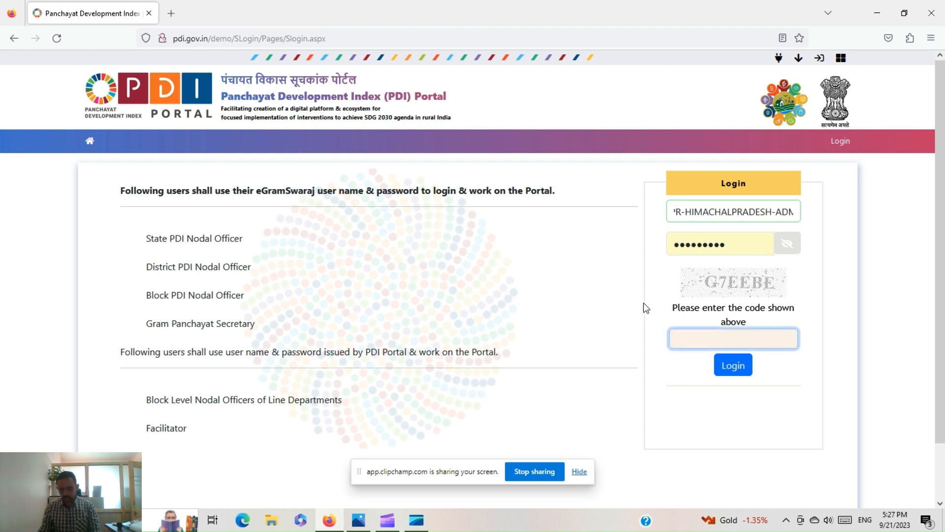
type("G7")
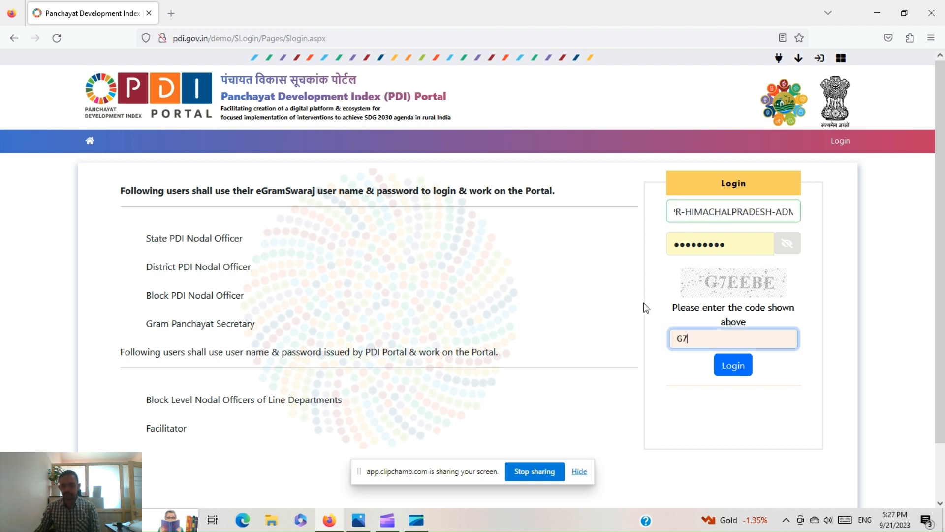
type("EEBE")
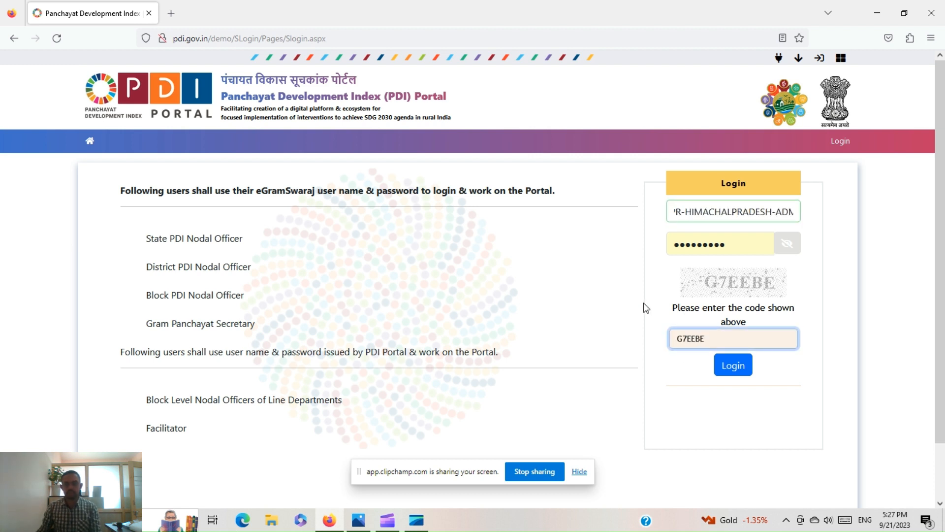
left_click(733, 366)
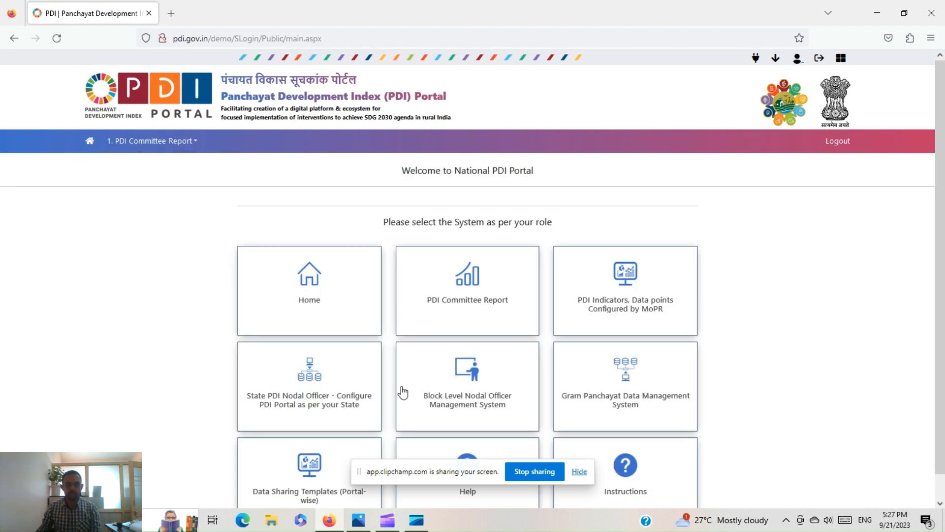
- From the State PDI Nodal Officer tile, go to Configure Indicators > 2.1 Select/Modify Optional Indicators
scroll(475, 312, "down", 1)
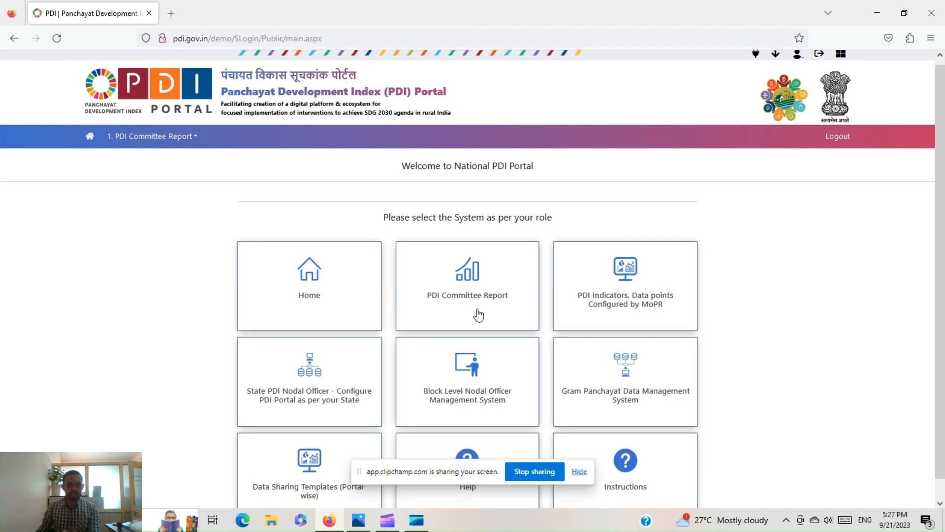
left_click(309, 368)
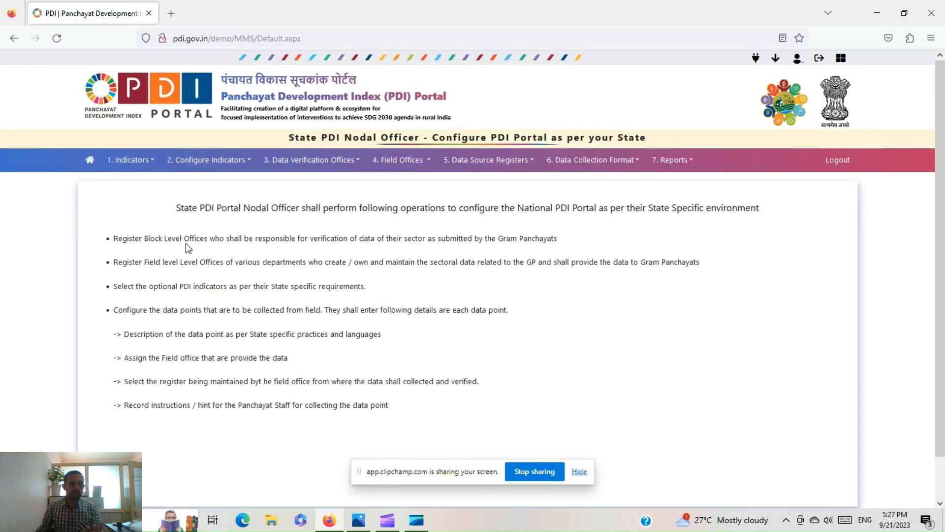
left_click(132, 167)
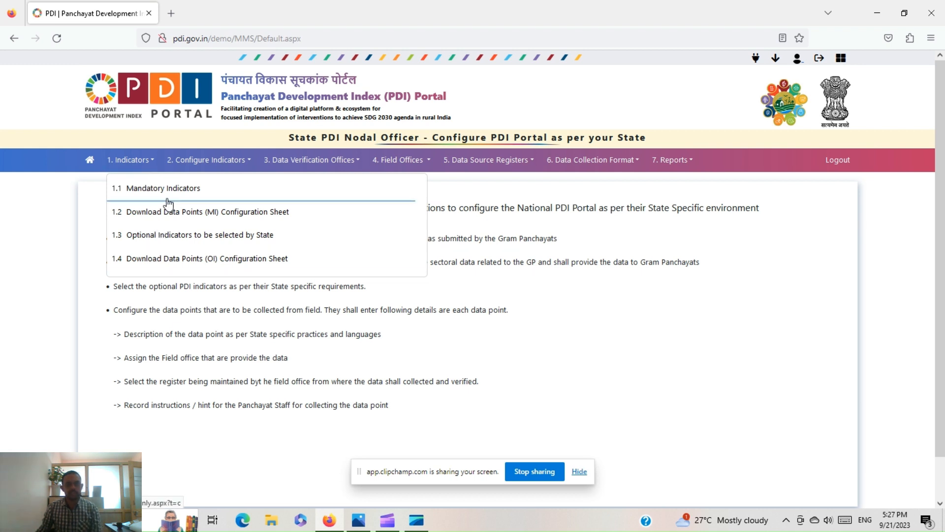
left_click(220, 165)
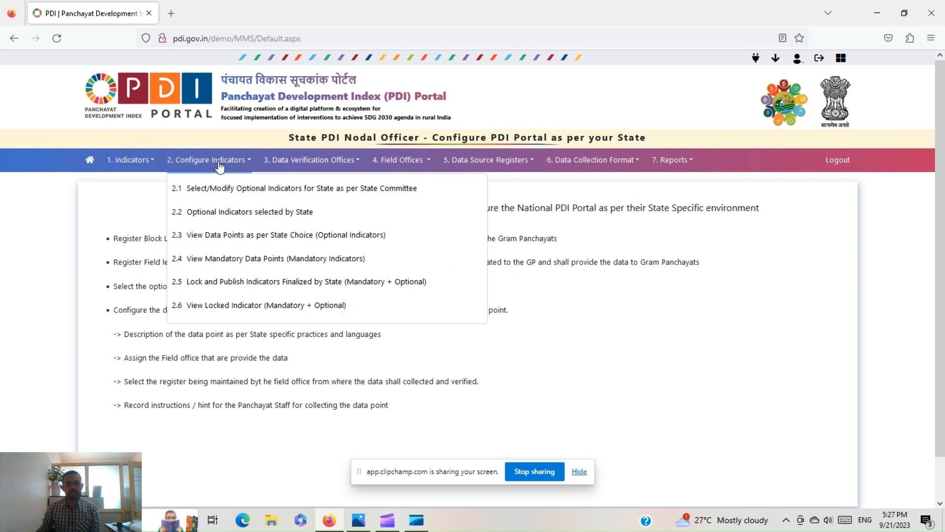
left_click(225, 196)
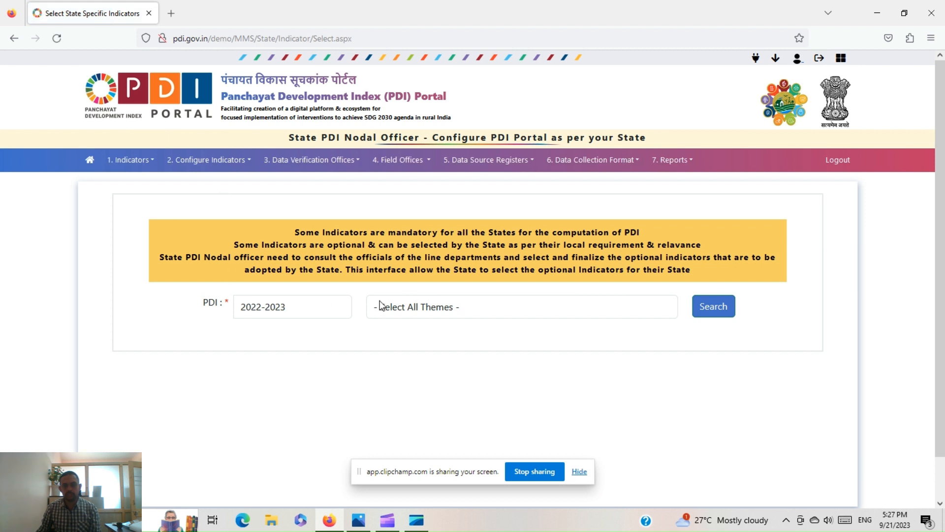
- Search Theme 9 - Women Friendly Village indicators and dismiss the indicators-locked message
left_click(418, 306)
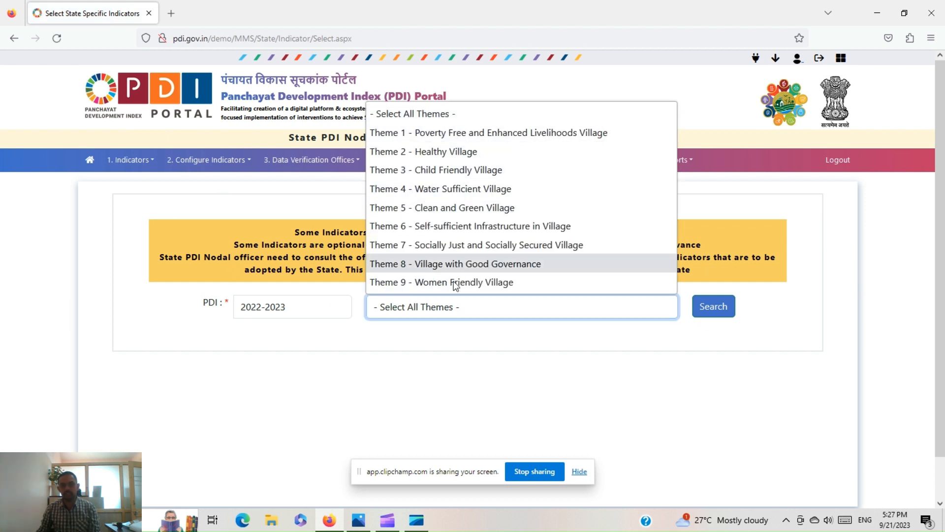
left_click(492, 282)
left_click(711, 309)
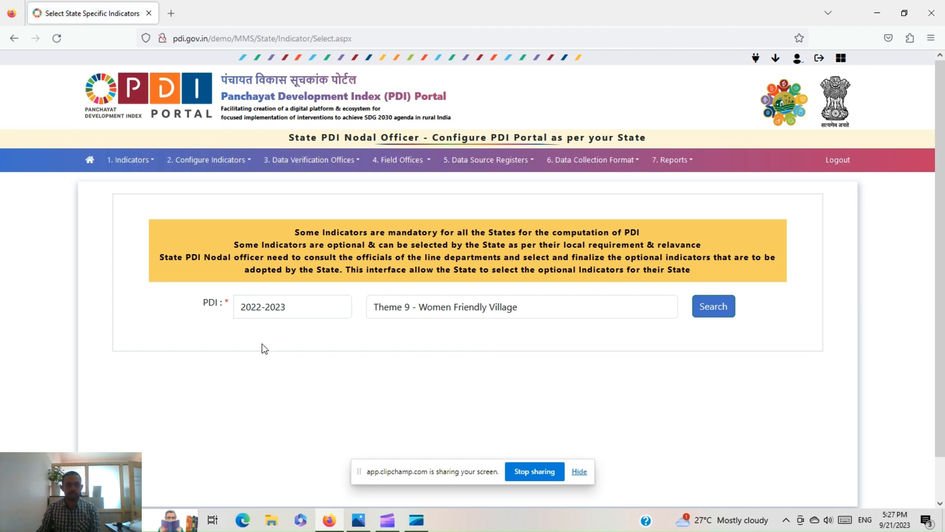
scroll(264, 348, "down", 2)
left_click(722, 263)
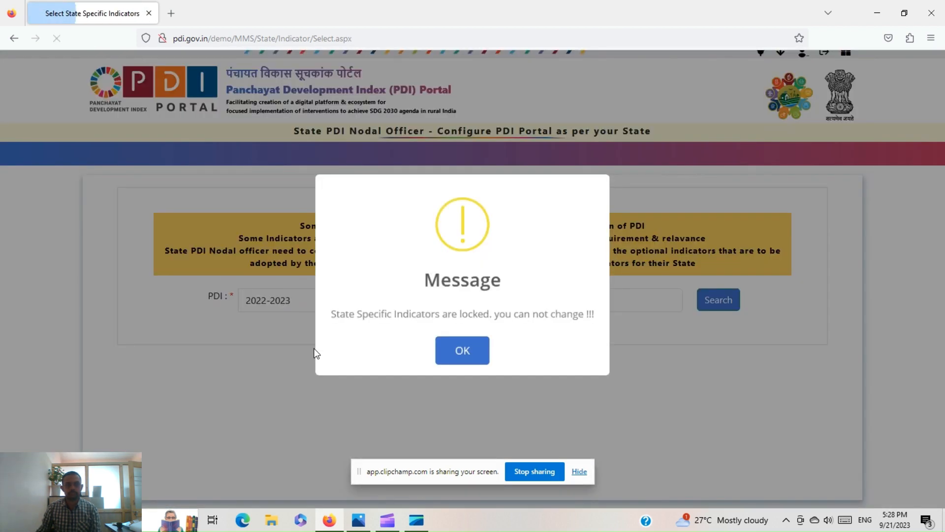
left_click(466, 356)
- In 2.5 Lock and Publish, unfreeze the 2022-2023 indicators and data points
scroll(182, 183, "up", 2)
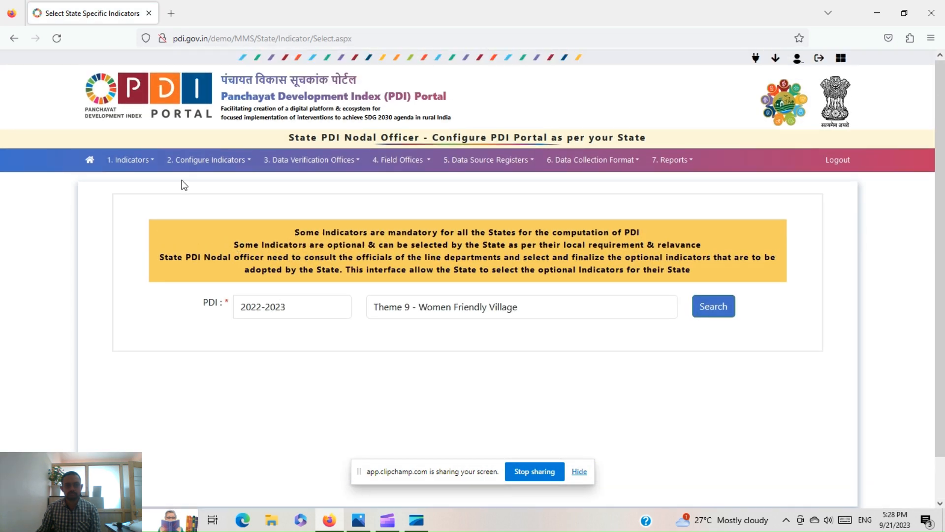
left_click(207, 160)
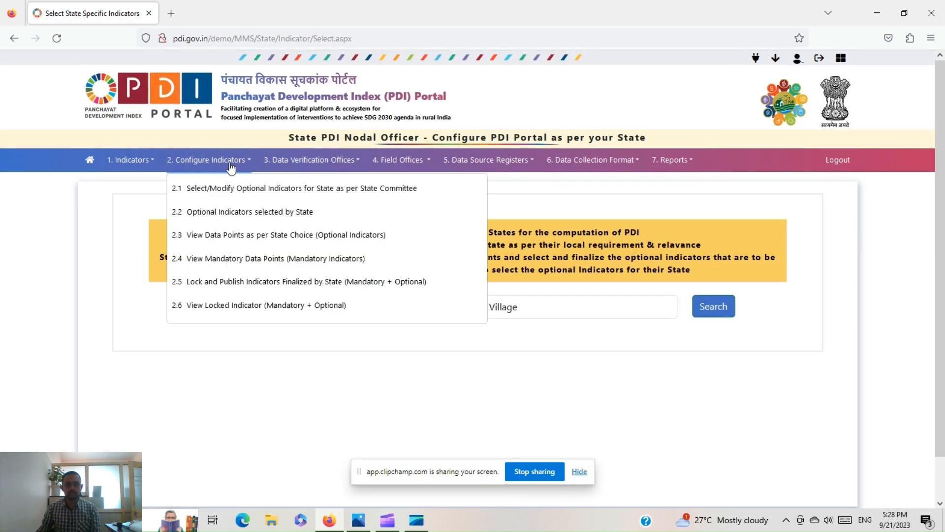
left_click(240, 282)
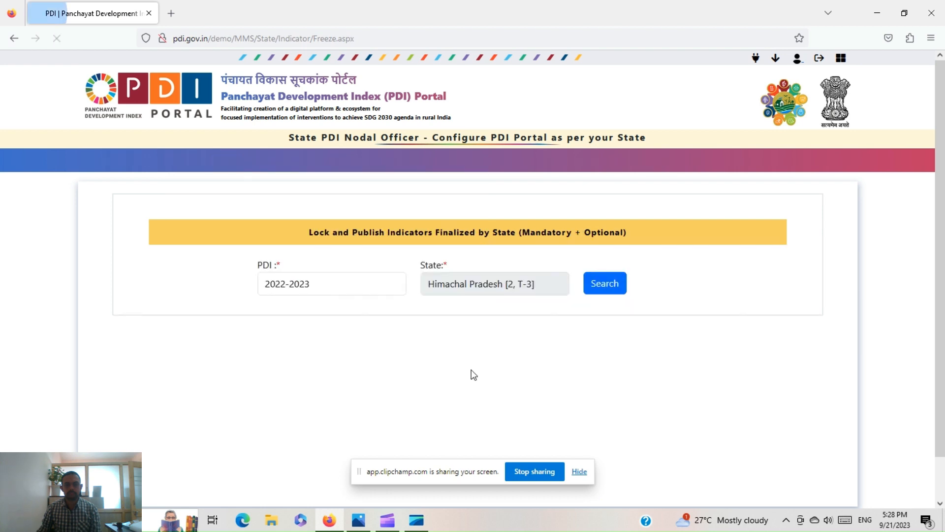
scroll(474, 374, "down", 1)
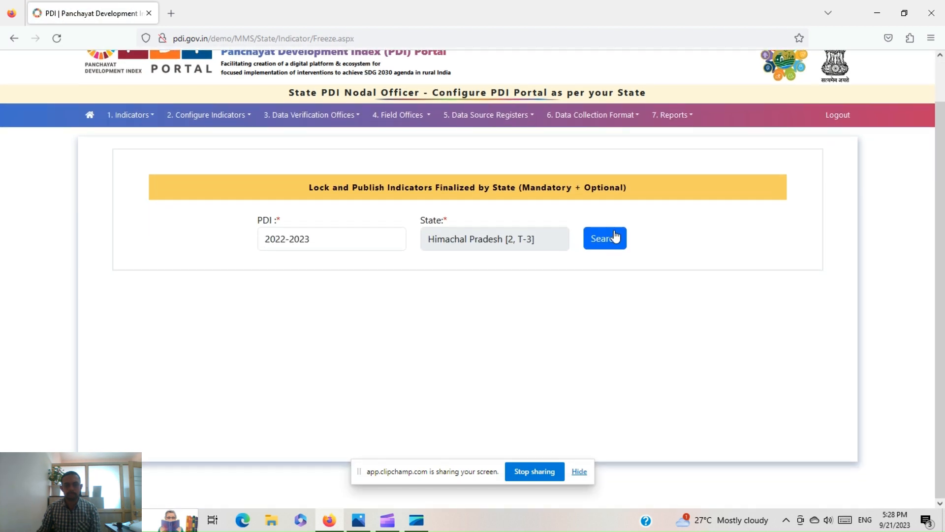
left_click(605, 238)
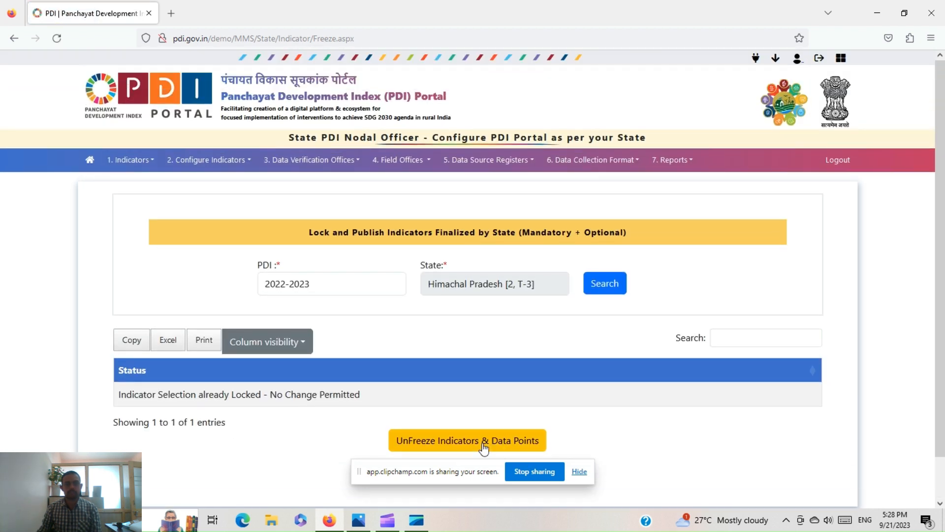
left_click(483, 446)
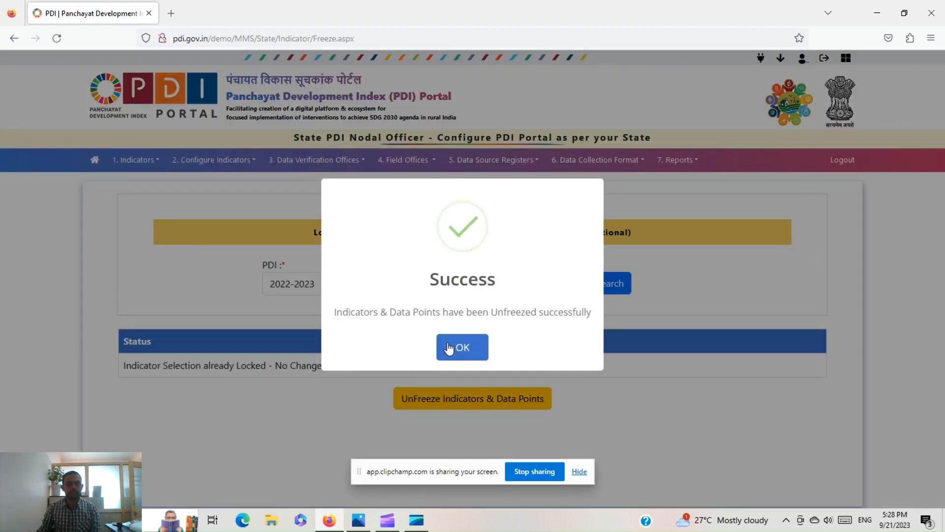
left_click(448, 347)
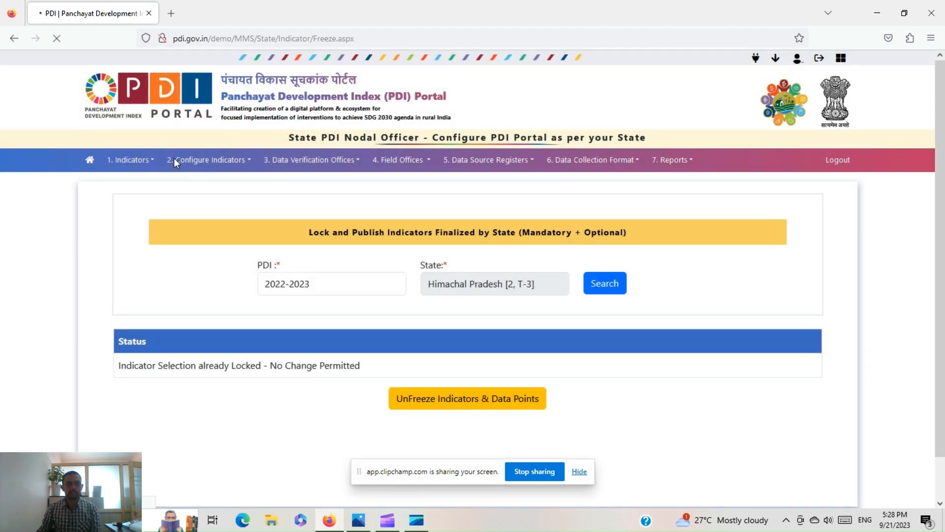
- In 2.1, tick the Theme 9 women senior citizens institutional assistance indicator and save the selection
left_click(222, 160)
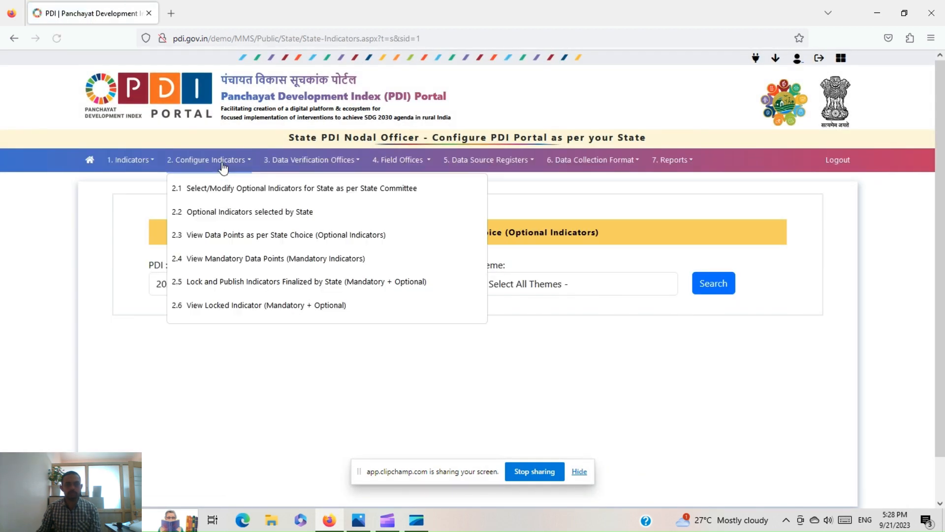
left_click(229, 190)
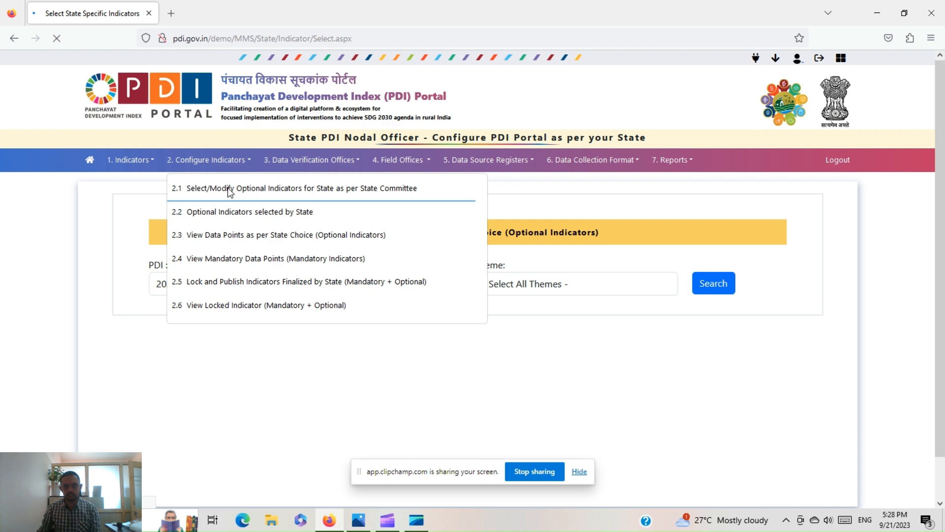
left_click(480, 308)
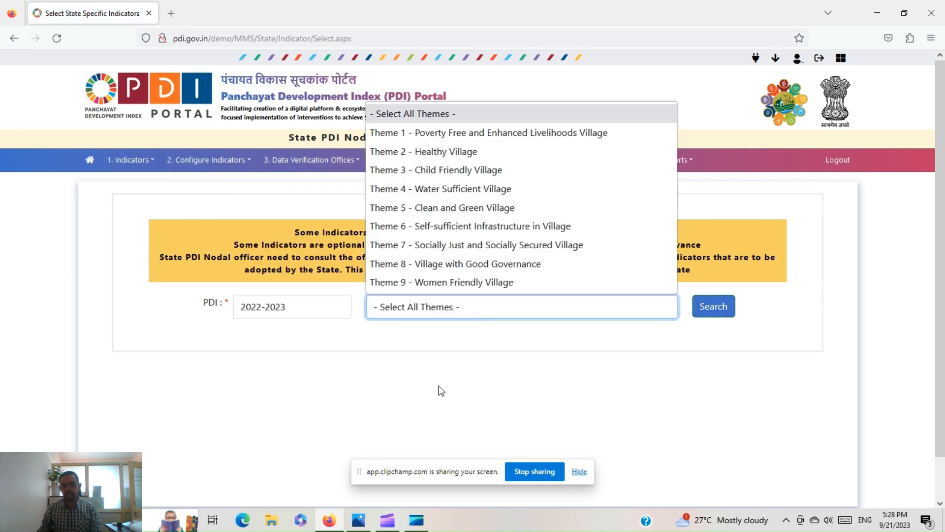
left_click(464, 282)
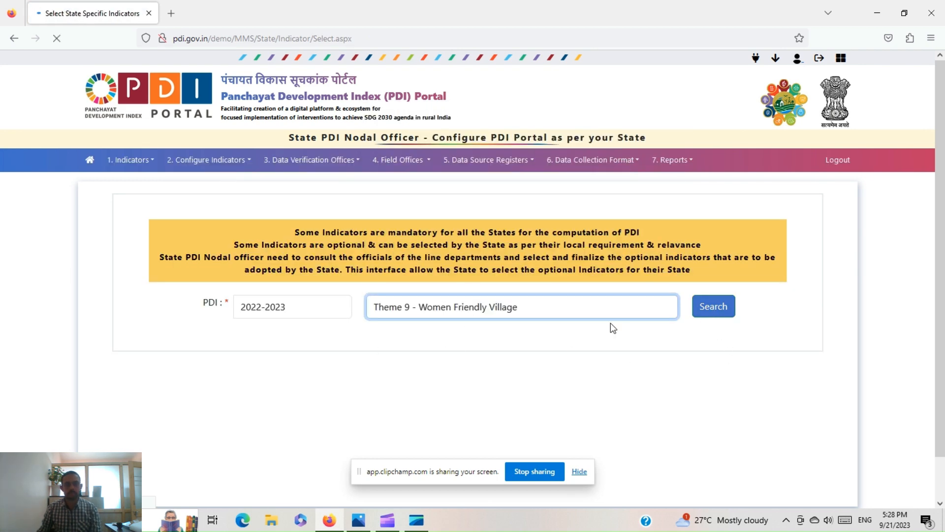
left_click(714, 312)
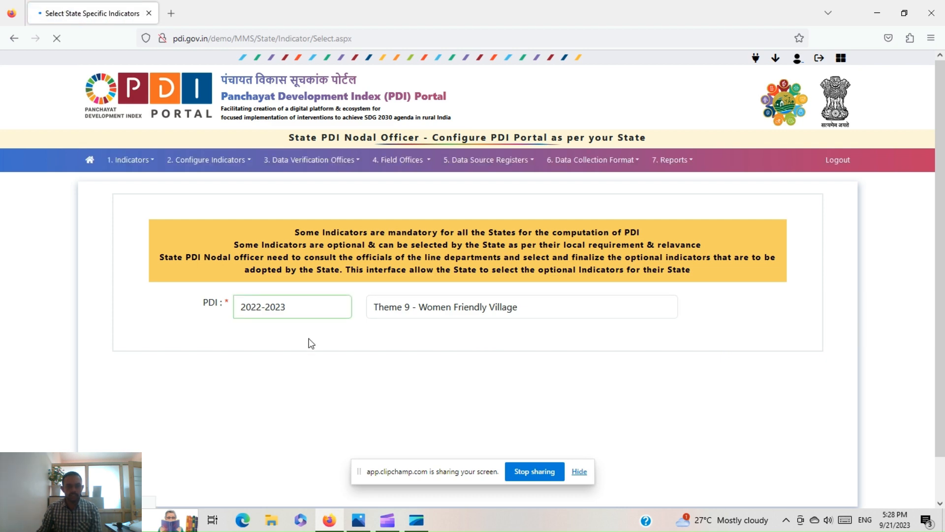
scroll(242, 409, "down", 2)
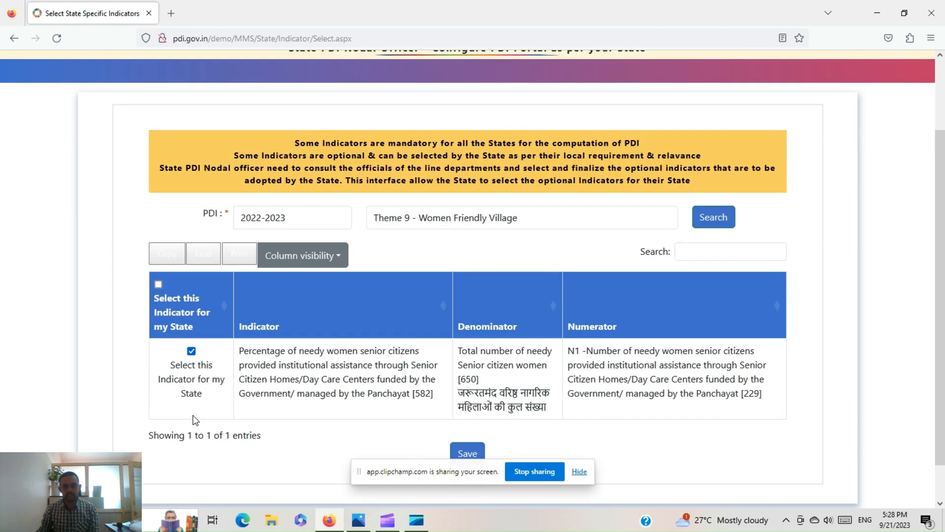
left_click(193, 350)
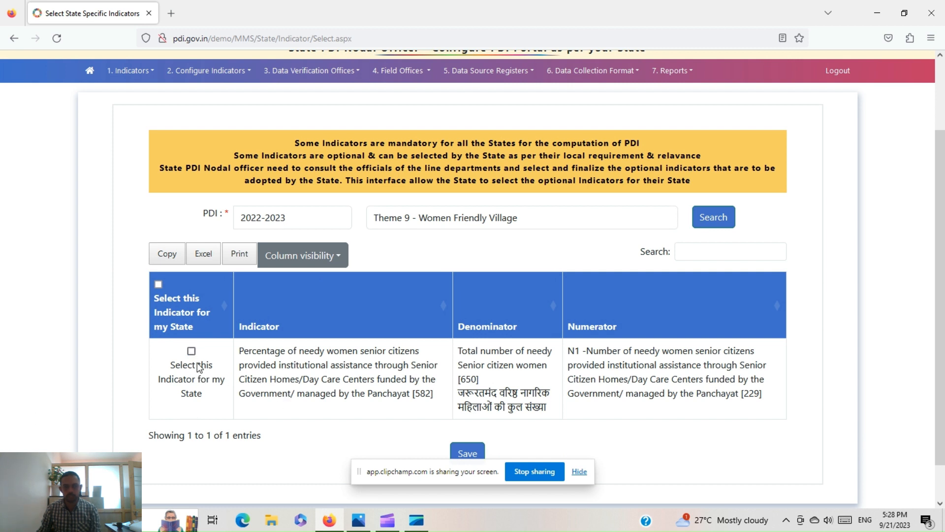
left_click(191, 351)
scroll(470, 453, "down", 1)
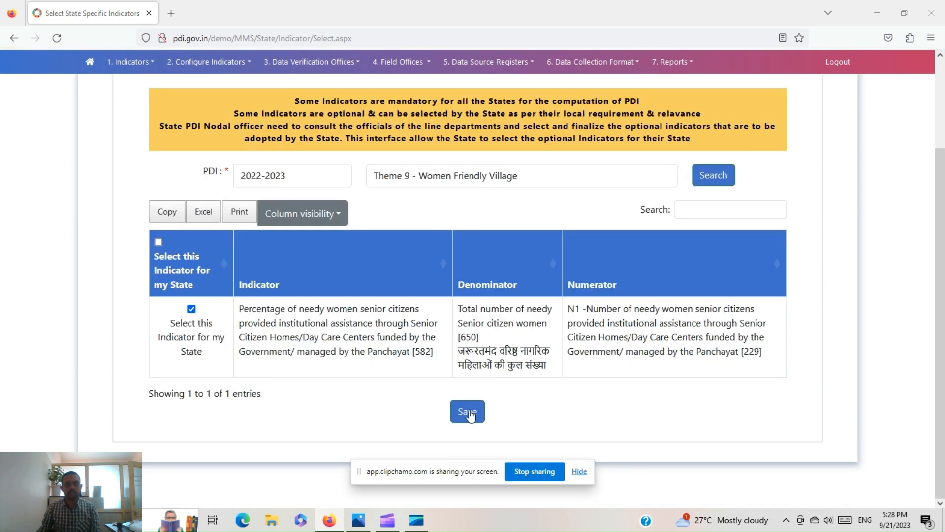
left_click(469, 412)
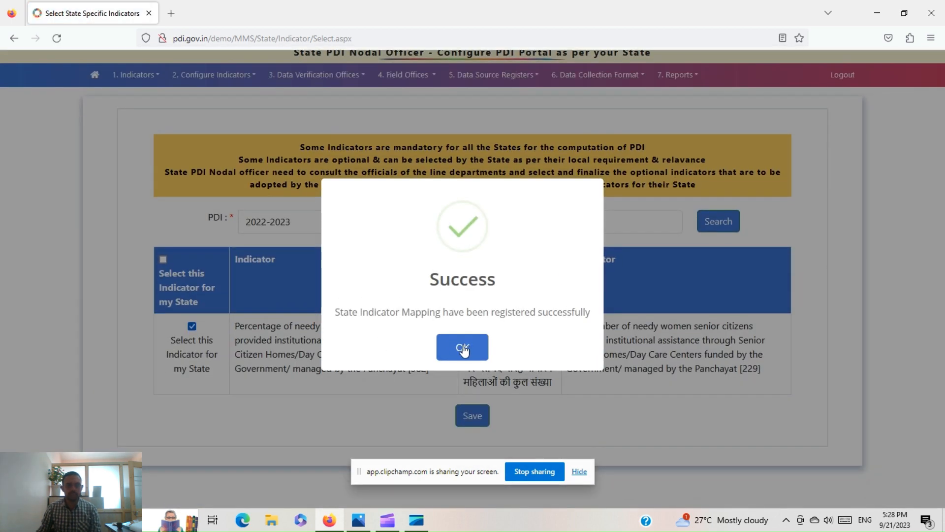
left_click(461, 348)
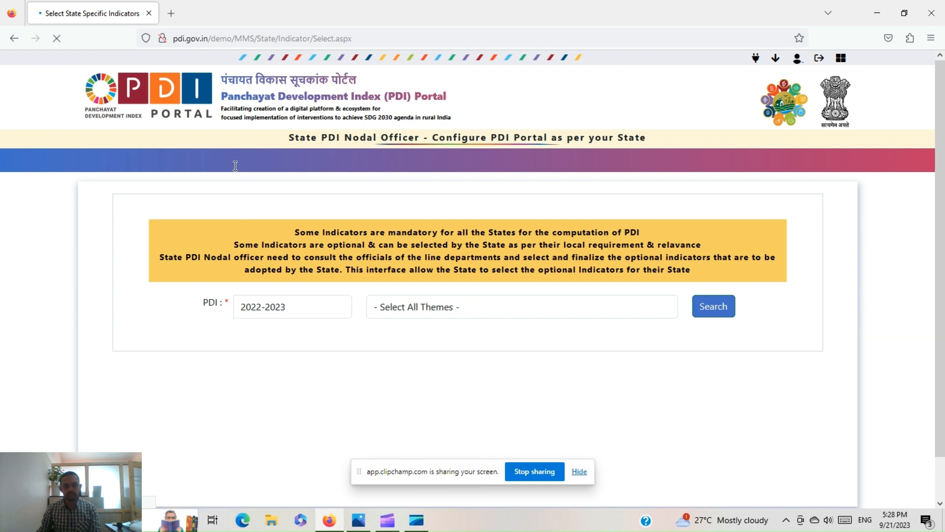
- Check theme-wise totals in 2.5 Lock and Publish, then freeze the finalised 2022-2023 indicators
left_click(235, 162)
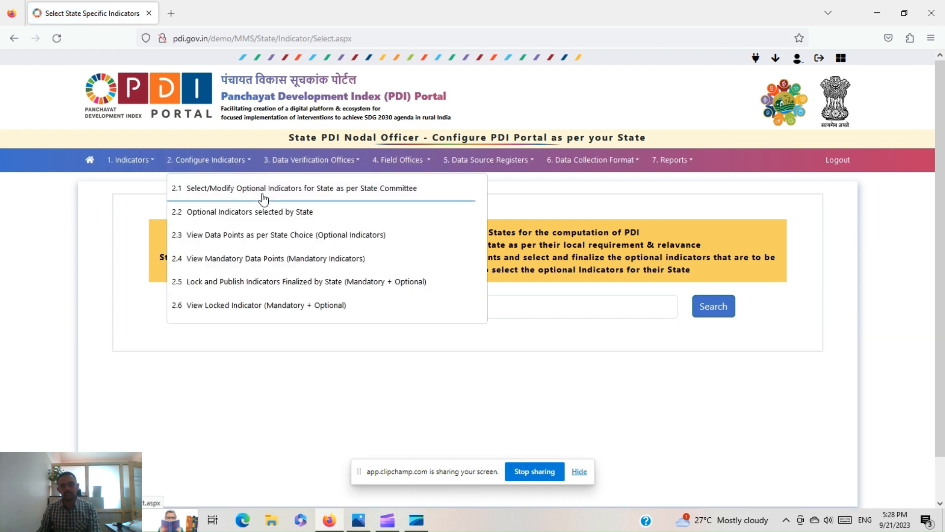
left_click(248, 284)
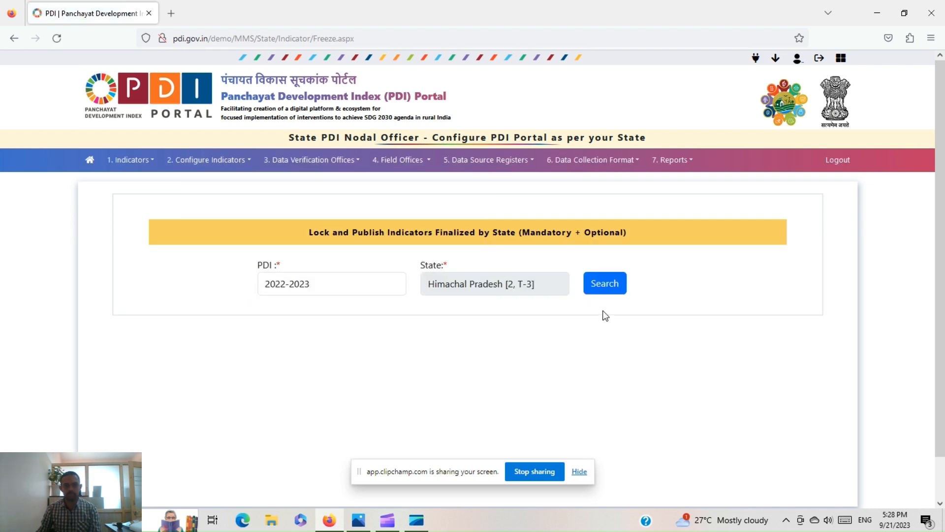
left_click(616, 289)
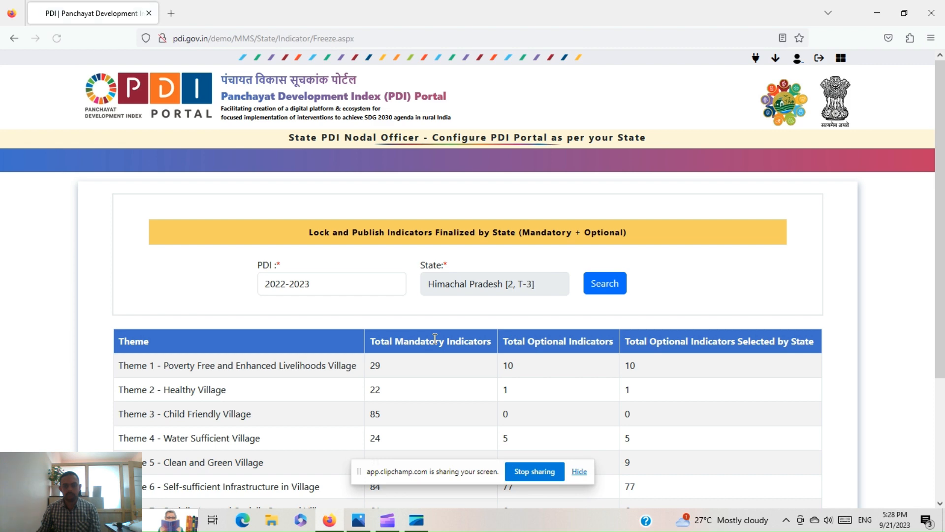
scroll(435, 345, "down", 3)
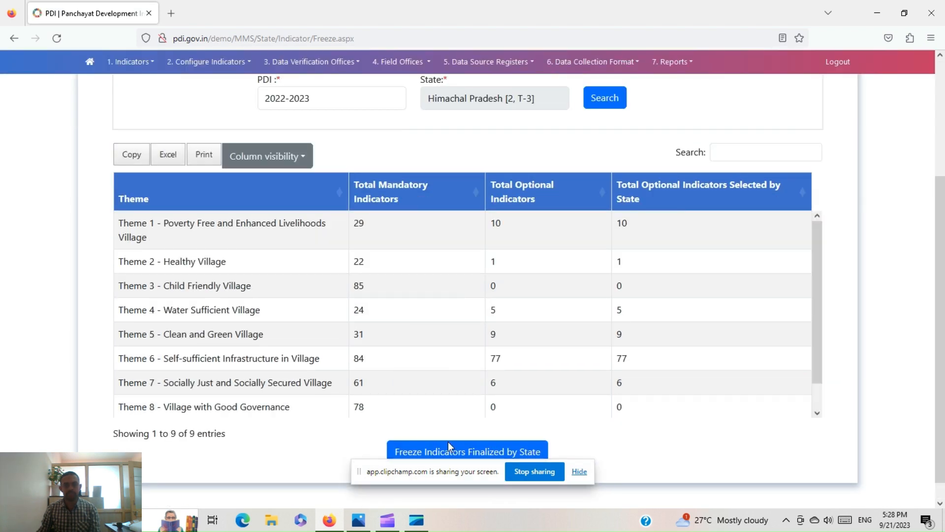
left_click(449, 449)
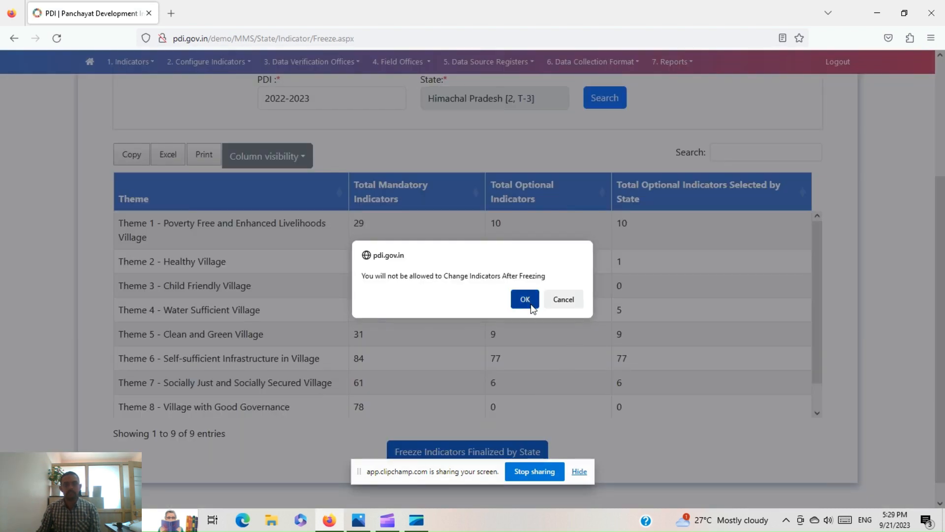
left_click(530, 304)
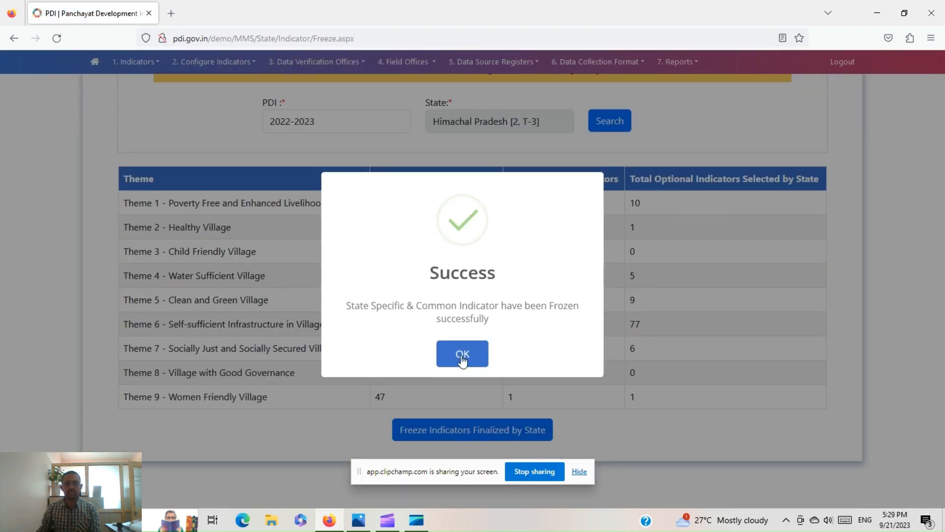
left_click(462, 358)
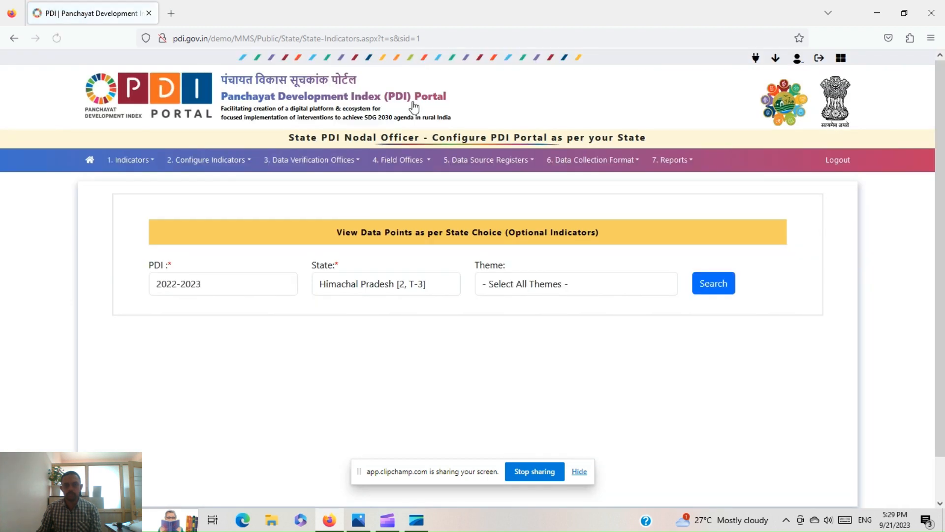
- Start a new field office via 4.2 Add New with Agriculture Development Officer (ADO) as parent
left_click(419, 160)
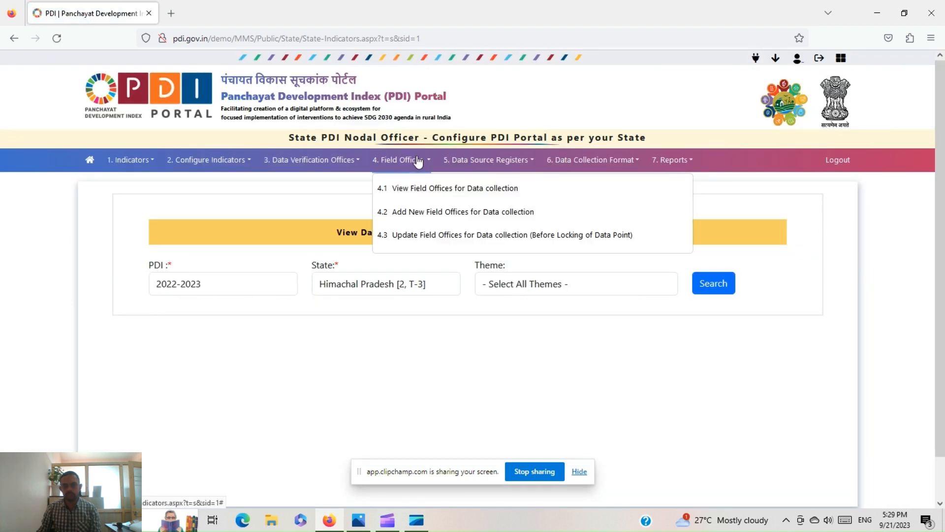
left_click(432, 213)
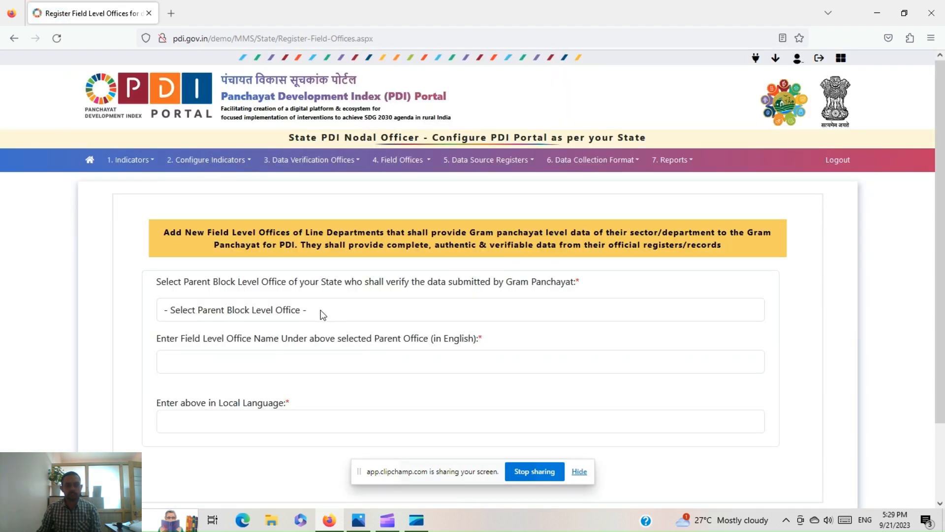
left_click(323, 315)
left_click(237, 74)
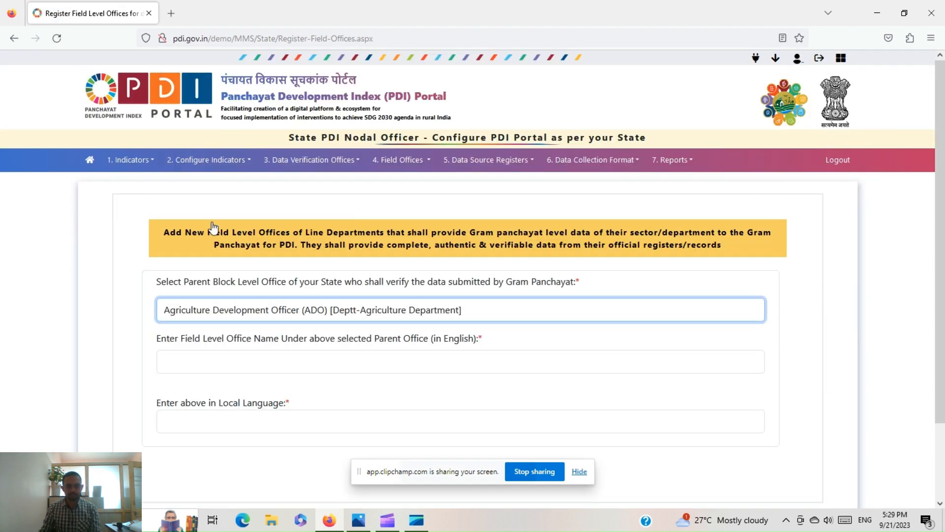
- Name it 'Additional Extension office at GP' in English and local language and register it
left_click(202, 359)
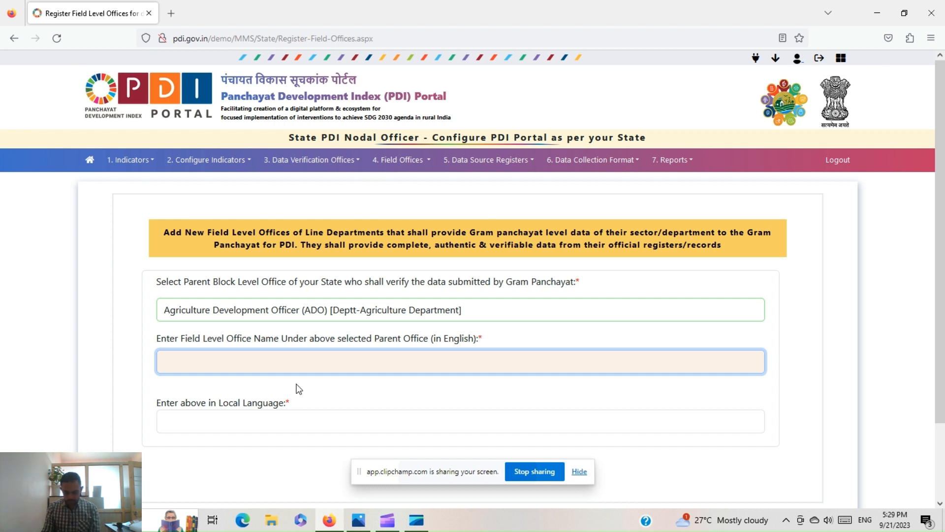
type("A")
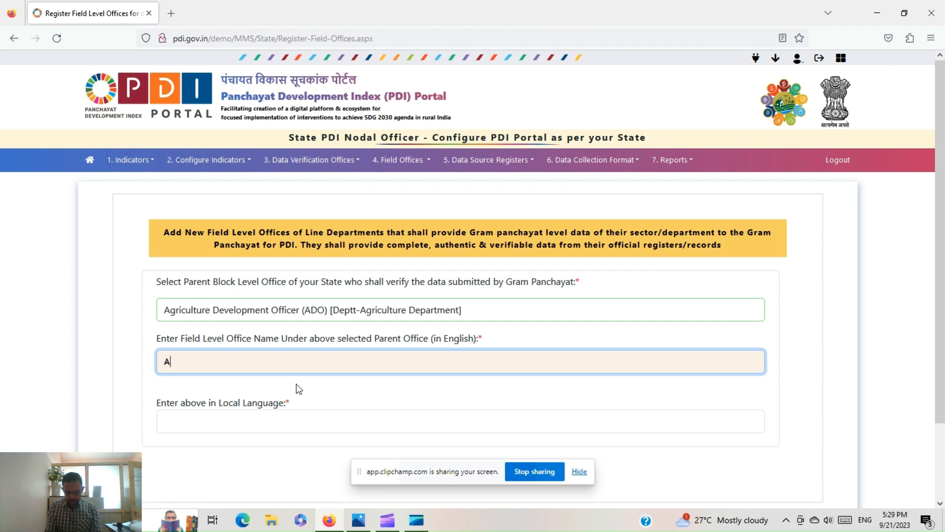
type("dditional E")
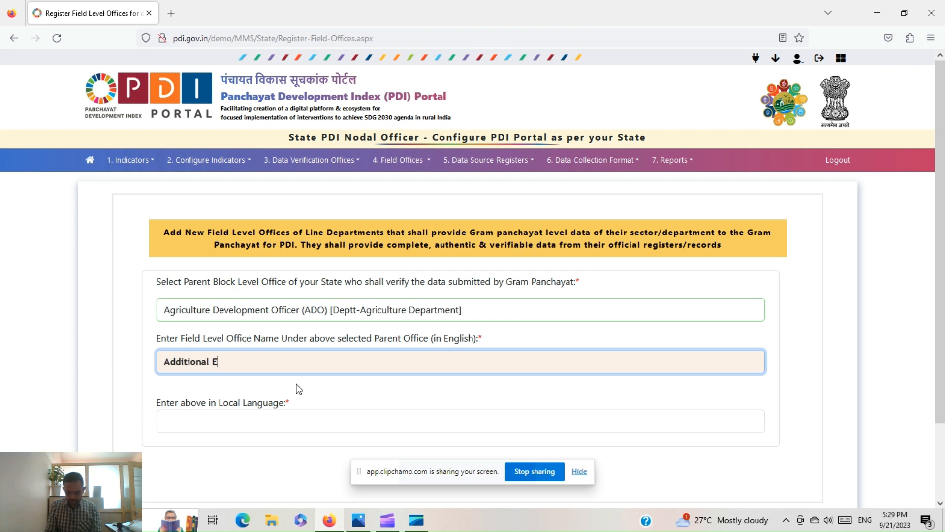
type("xtension ")
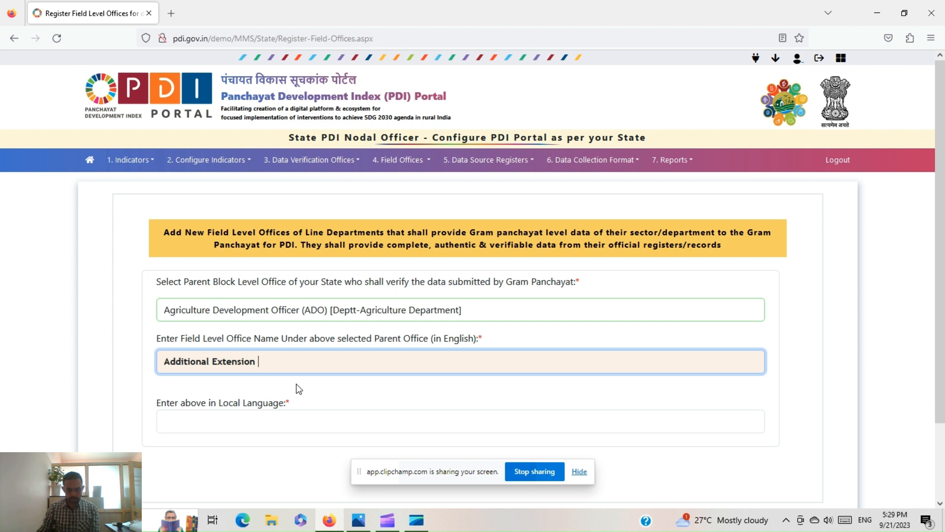
type("office")
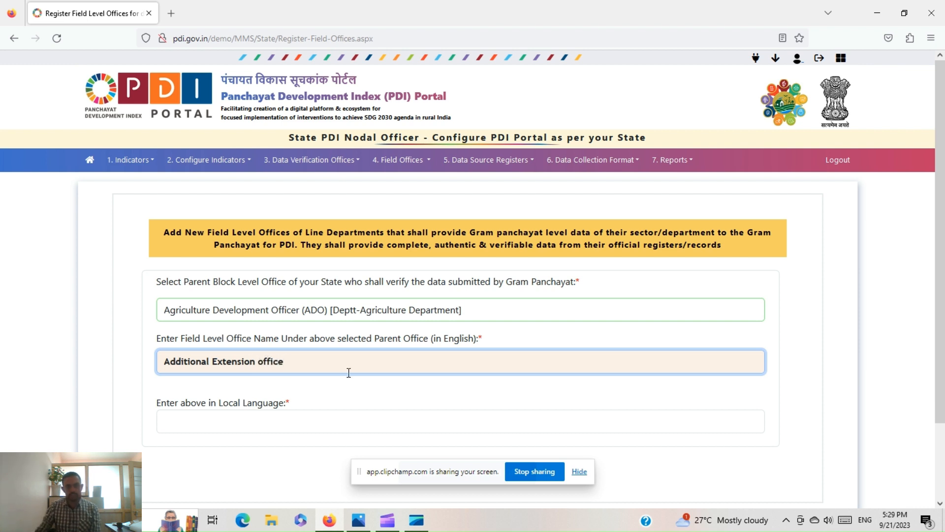
type(" at GP")
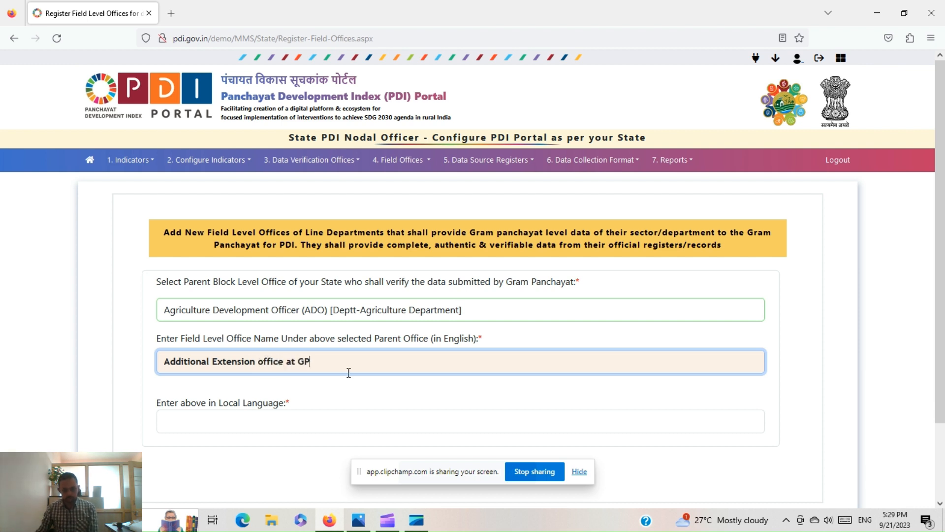
key("ctrl+a")
key("ctrl+c")
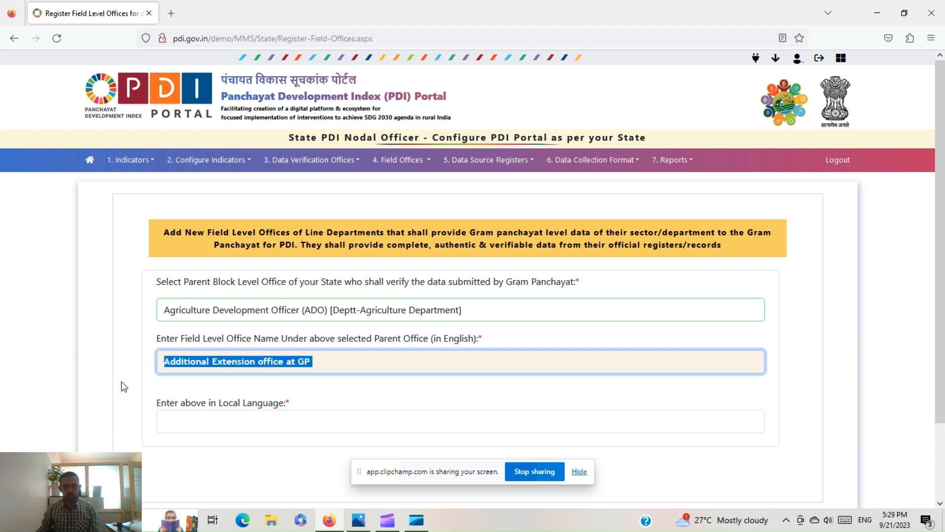
left_click(194, 424)
key("ctrl+v")
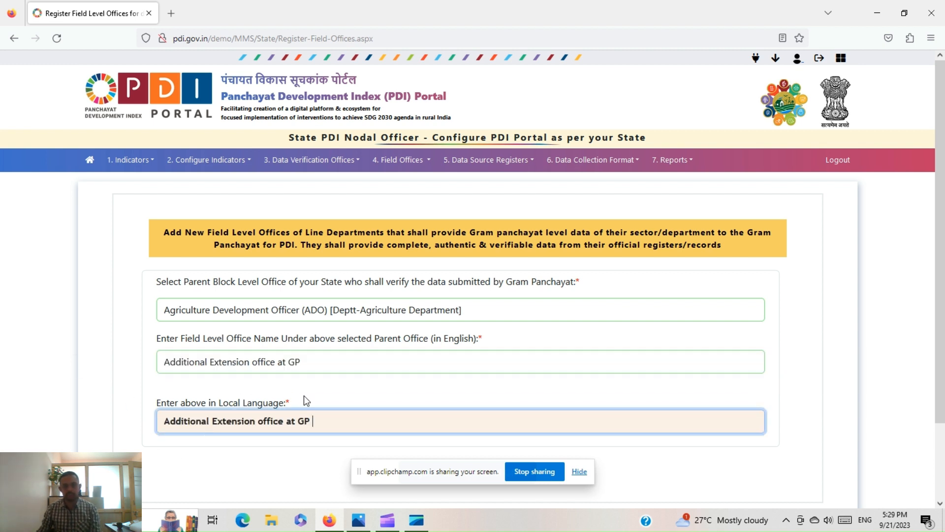
scroll(305, 398, "down", 1)
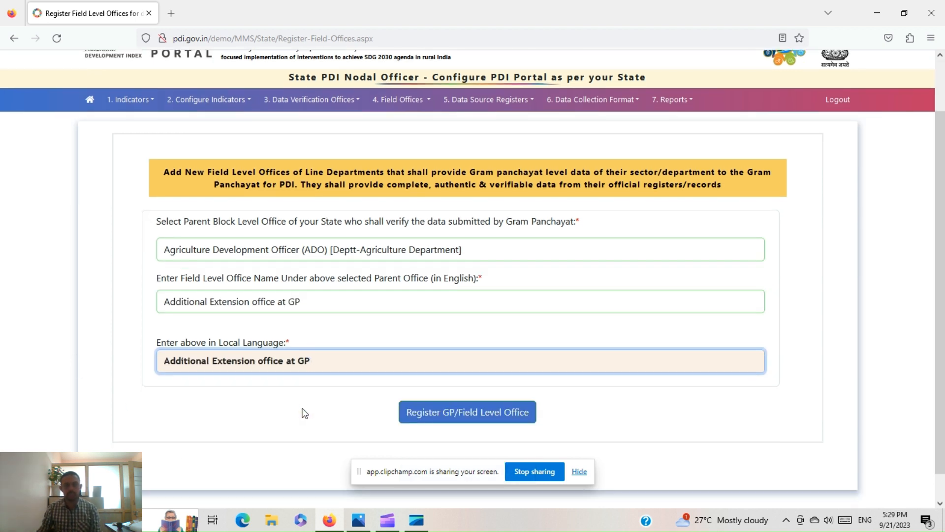
left_click(481, 415)
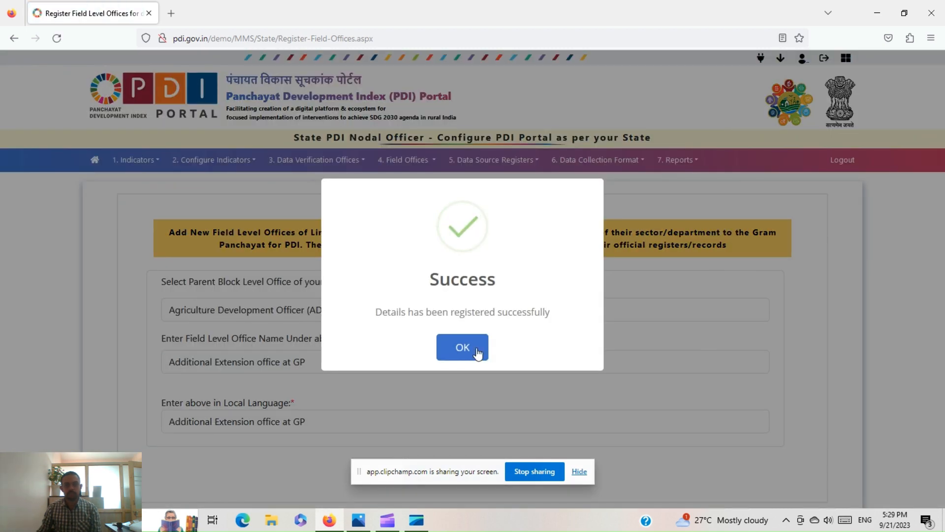
left_click(475, 351)
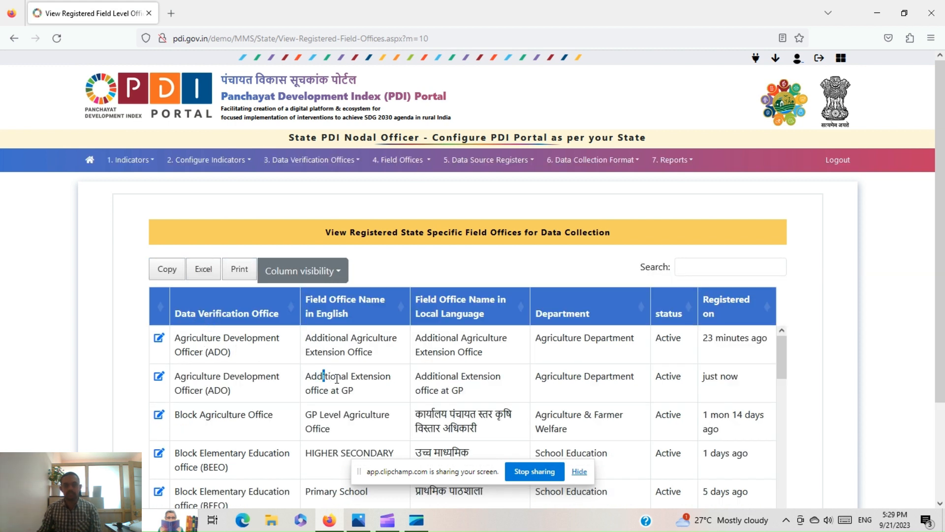
left_click_drag(337, 378, 363, 394)
left_click(399, 160)
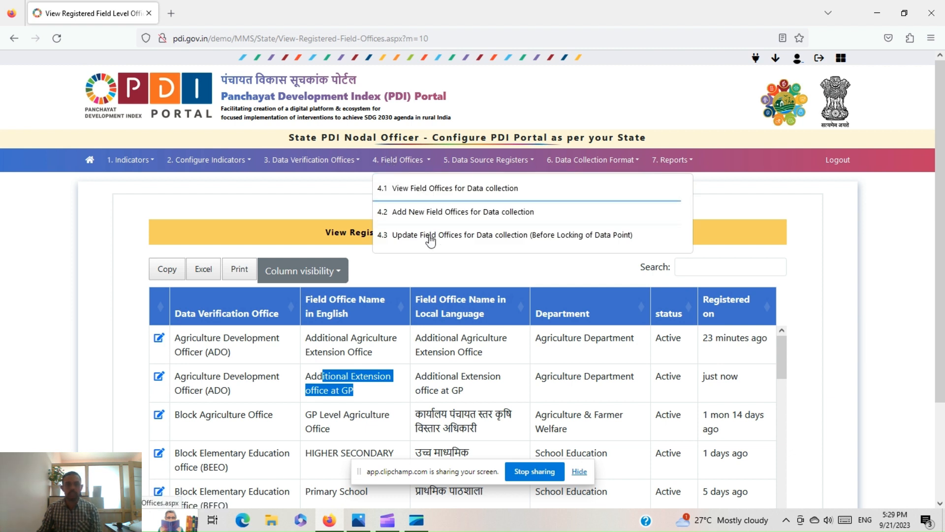
left_click(339, 167)
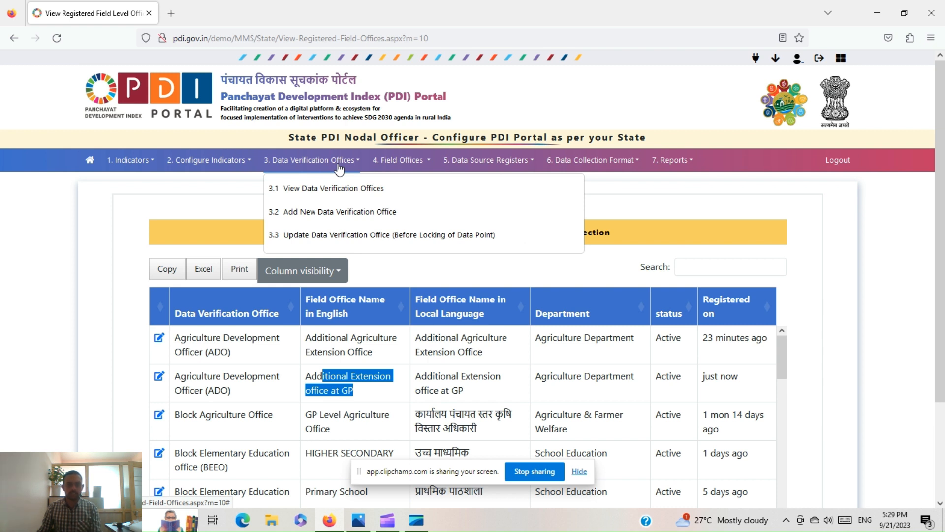
- Add a data verification office under Agriculture Department named 'Agriculture Extension Officer'
left_click(329, 214)
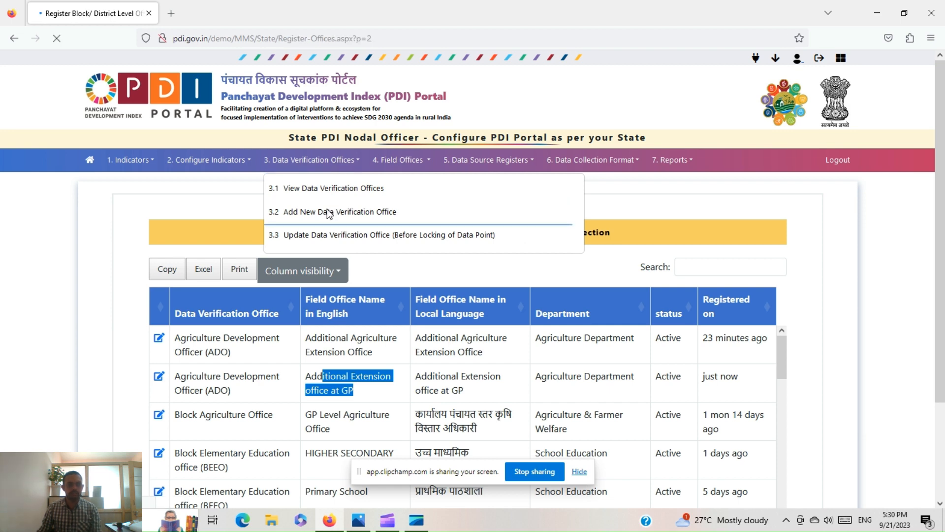
left_click(217, 298)
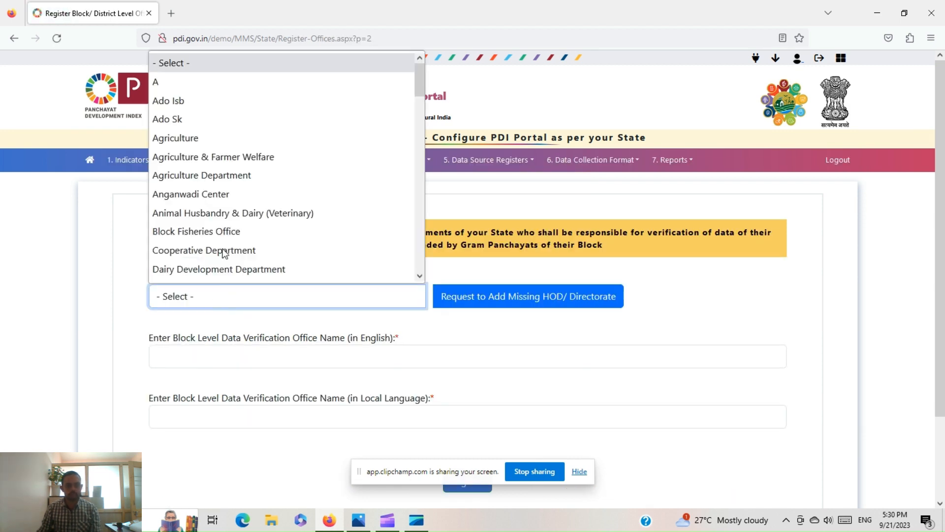
left_click(228, 178)
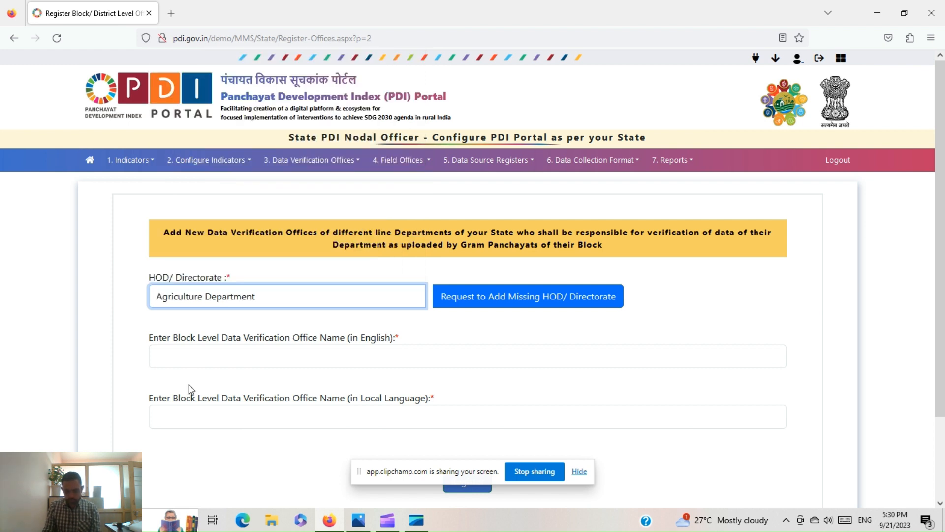
left_click(191, 359)
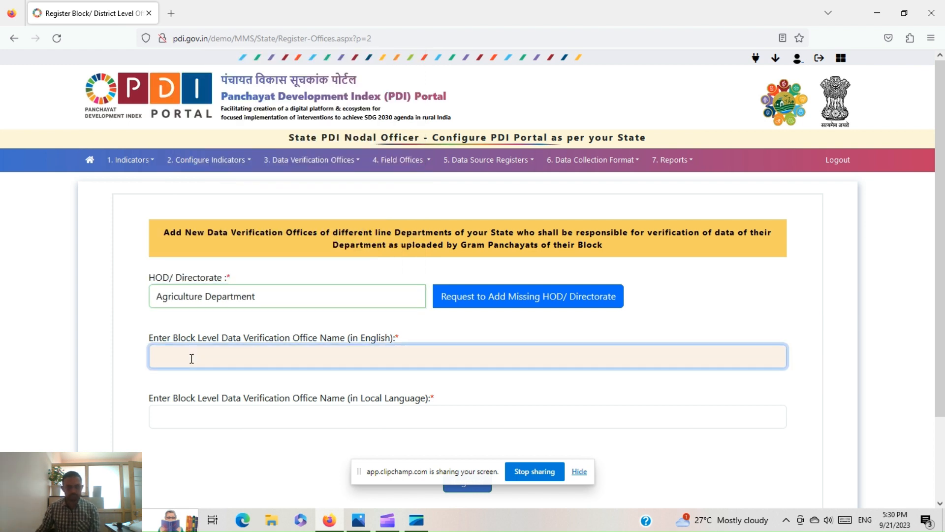
type("ADO")
key("Tab")
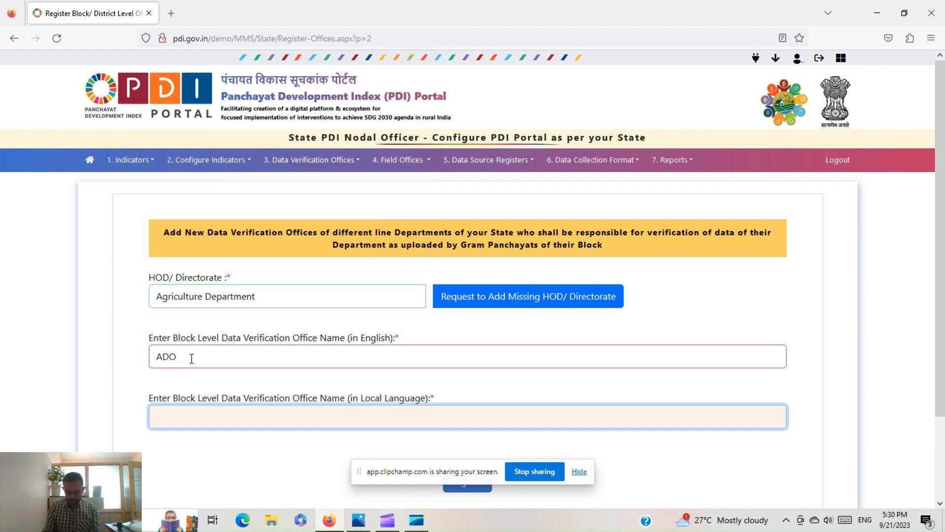
key("shift+Tab")
type("A")
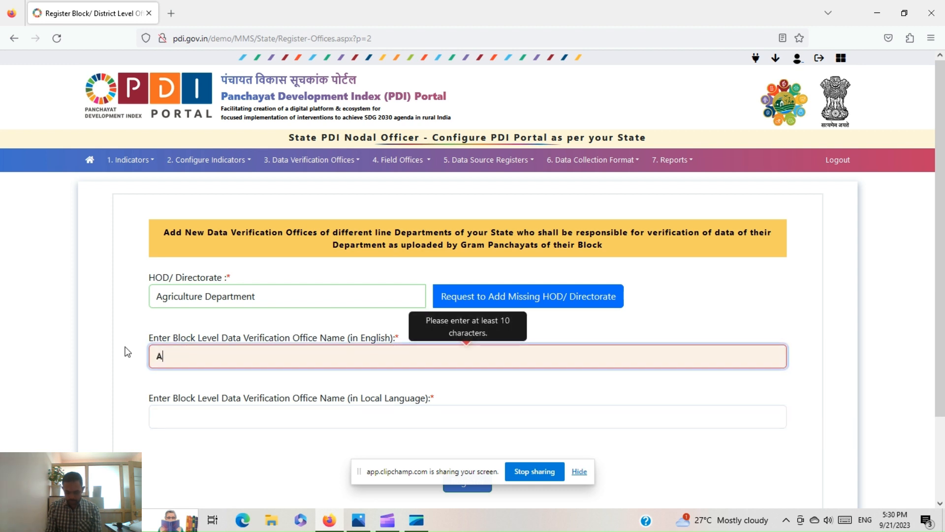
type("gric")
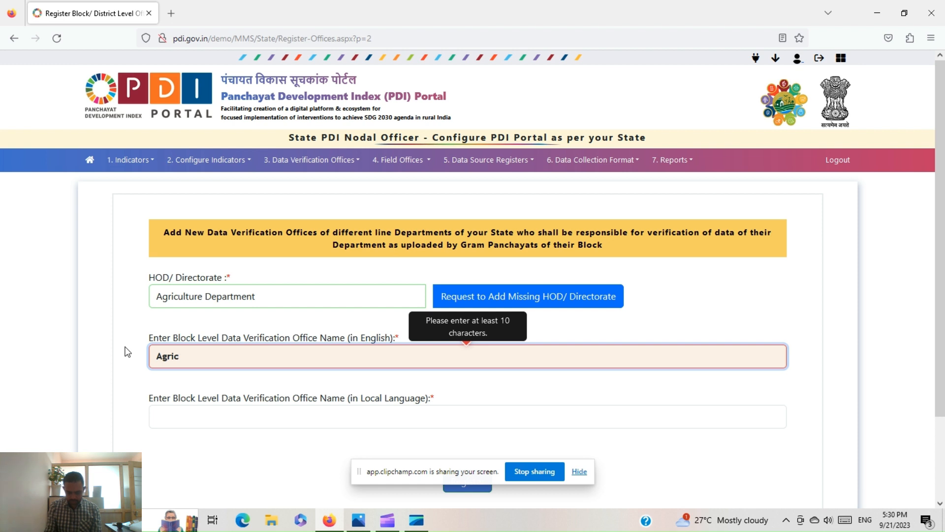
type("ulture Ex")
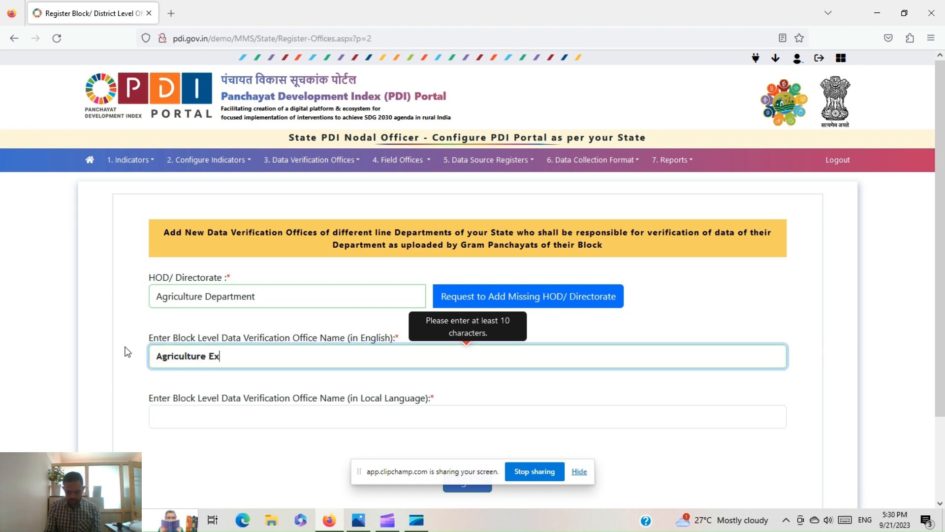
type("tension Of")
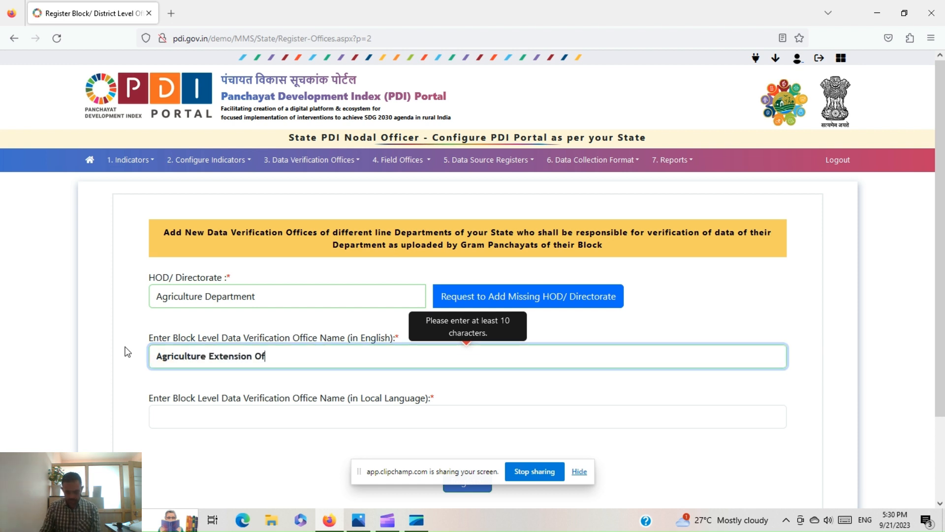
type("ficer")
- Copy the name into the local-language field and register the verification office
key("Tab")
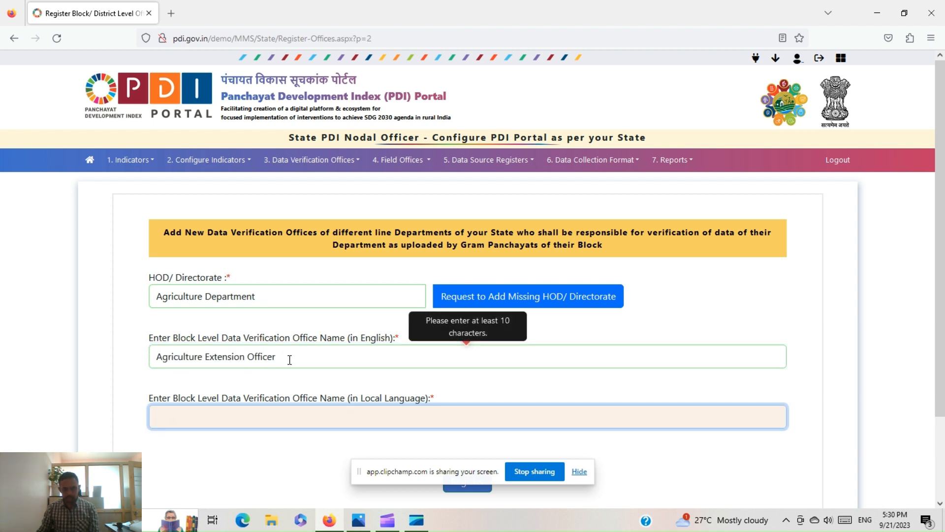
key("shift+Tab")
key("ctrl+c")
left_click(192, 414)
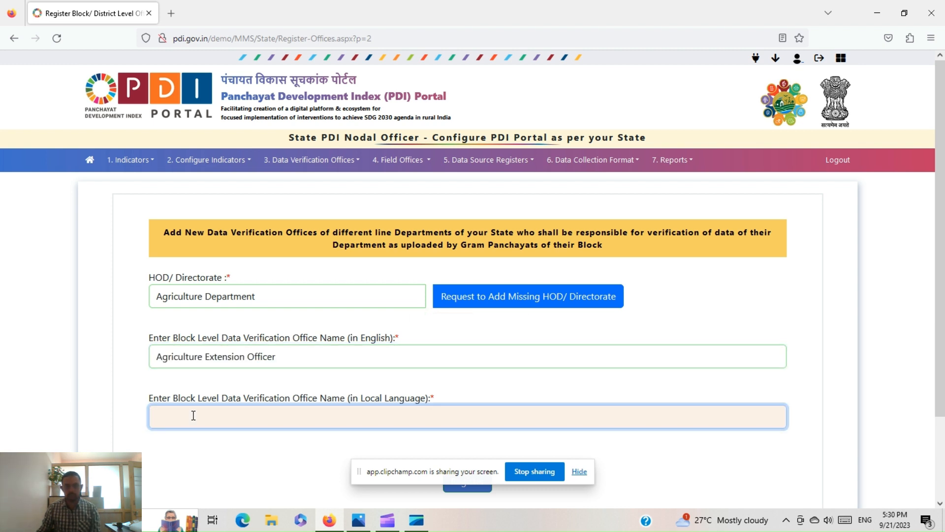
key("ctrl+v")
scroll(526, 335, "down", 3)
scroll(507, 386, "up", 1)
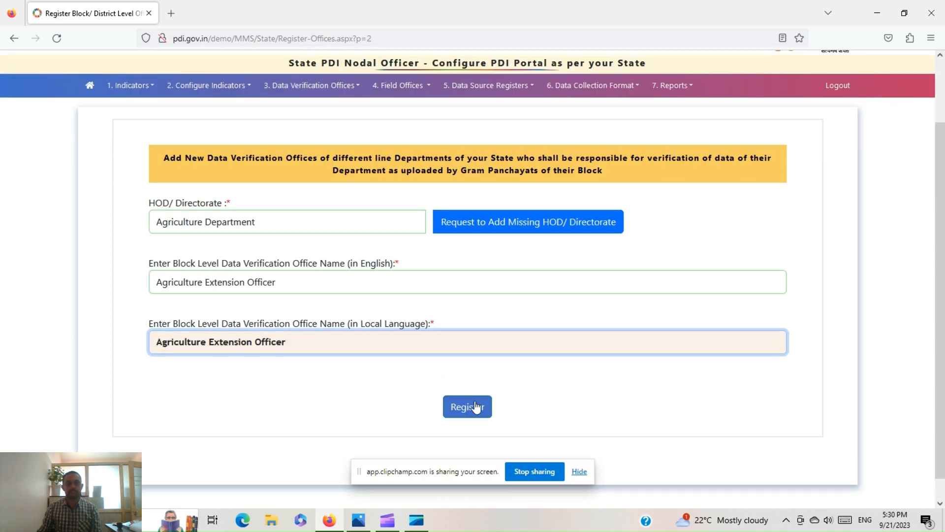
left_click(478, 408)
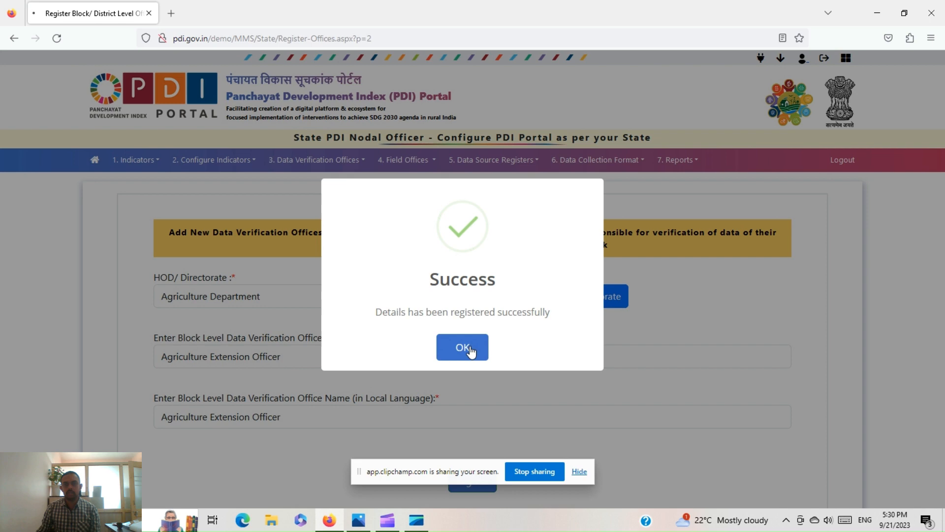
left_click(463, 347)
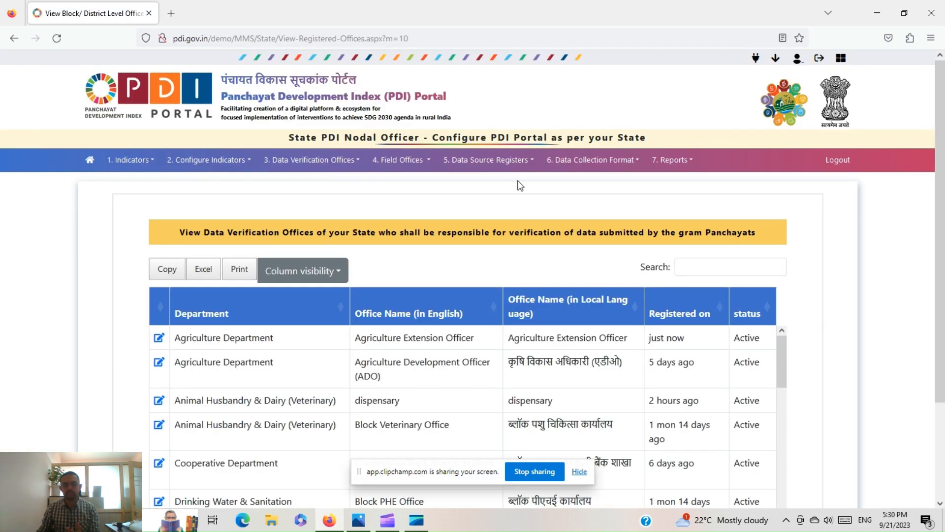
left_click(505, 166)
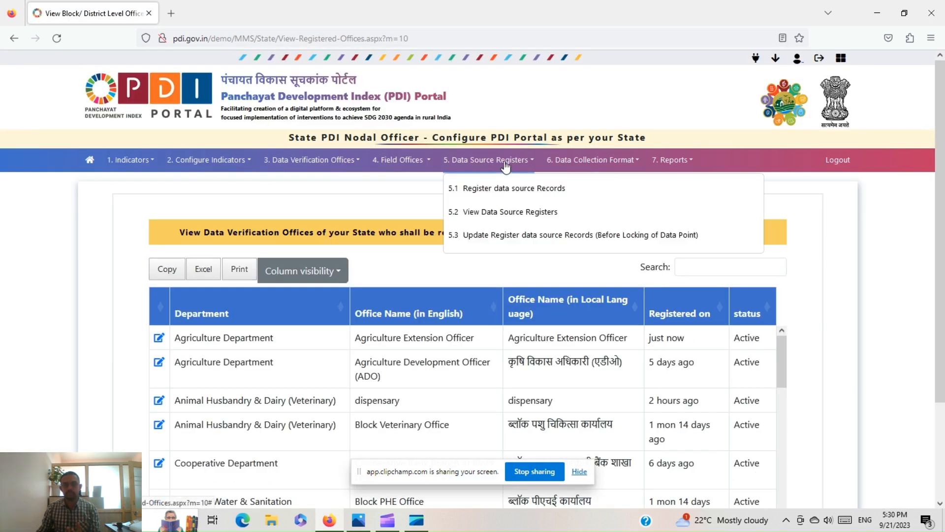
- Via 5.1, save 'Crop insurance register' in both languages for Additional Extension office at GP
left_click(507, 195)
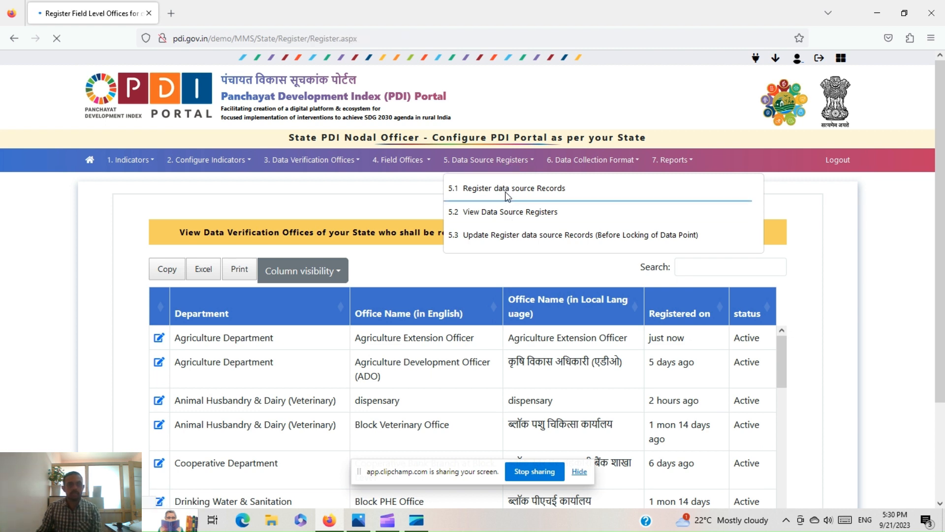
left_click(247, 290)
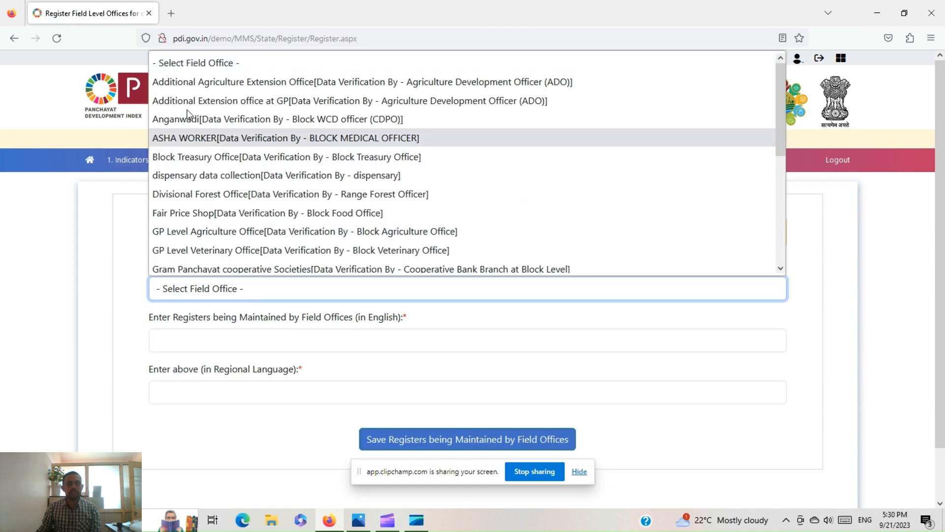
left_click(248, 101)
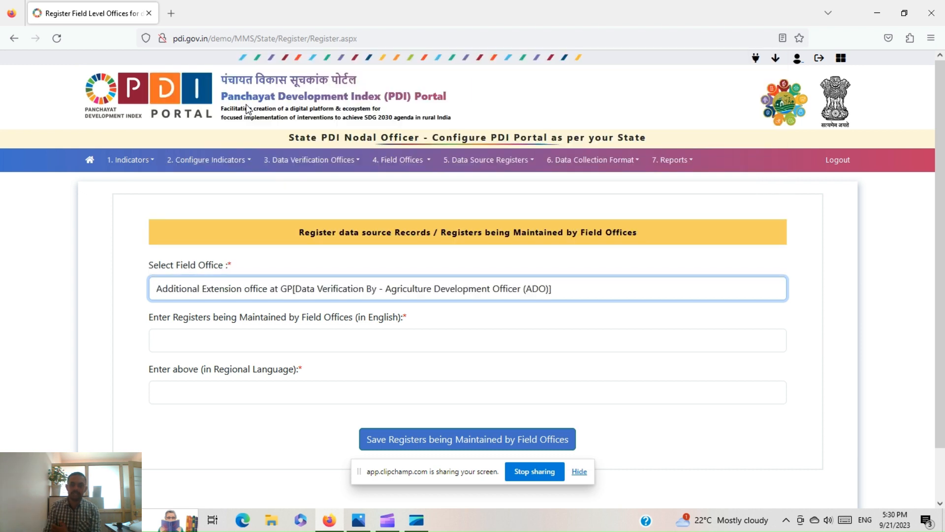
left_click(191, 344)
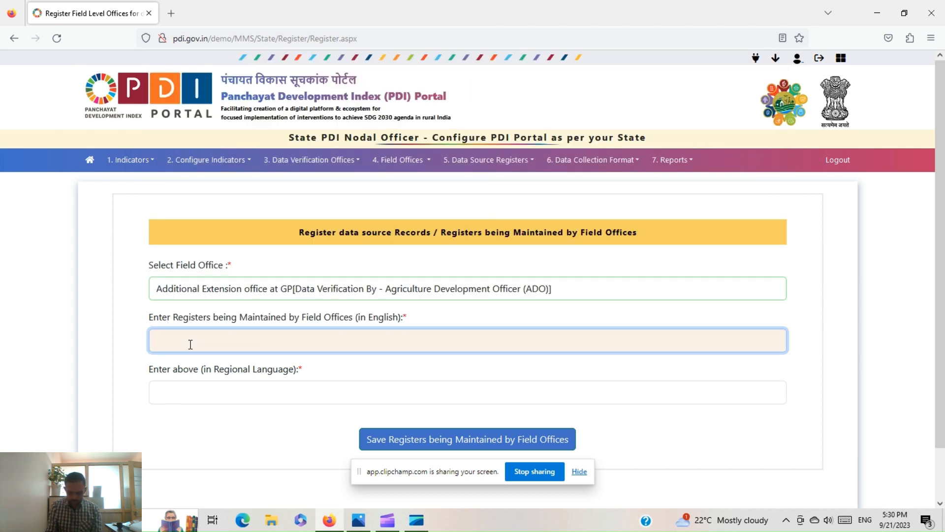
type("Crop insu")
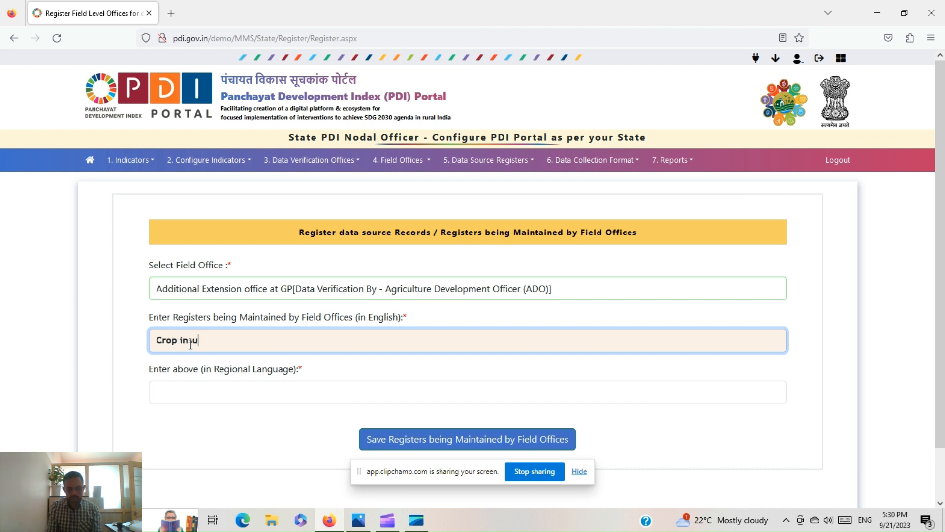
type("rance register")
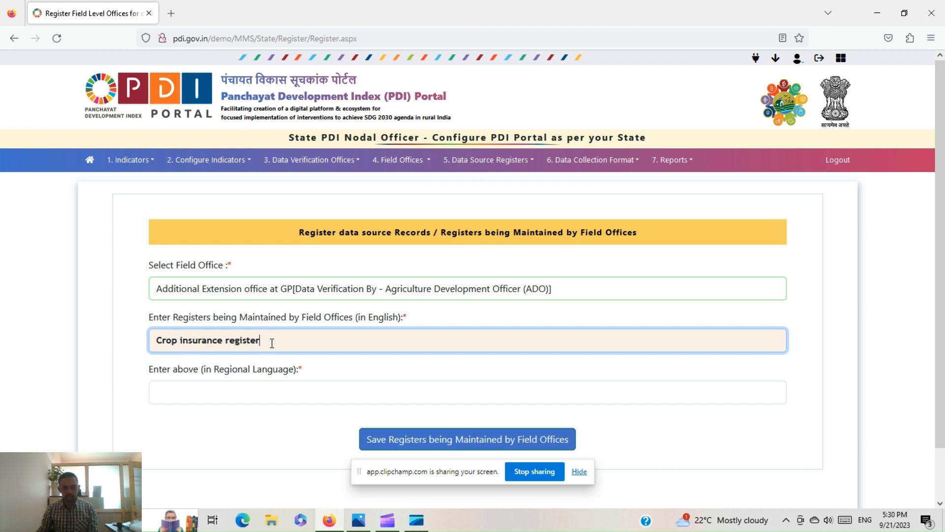
left_click_drag(271, 339, 17, 324)
key("ctrl+c")
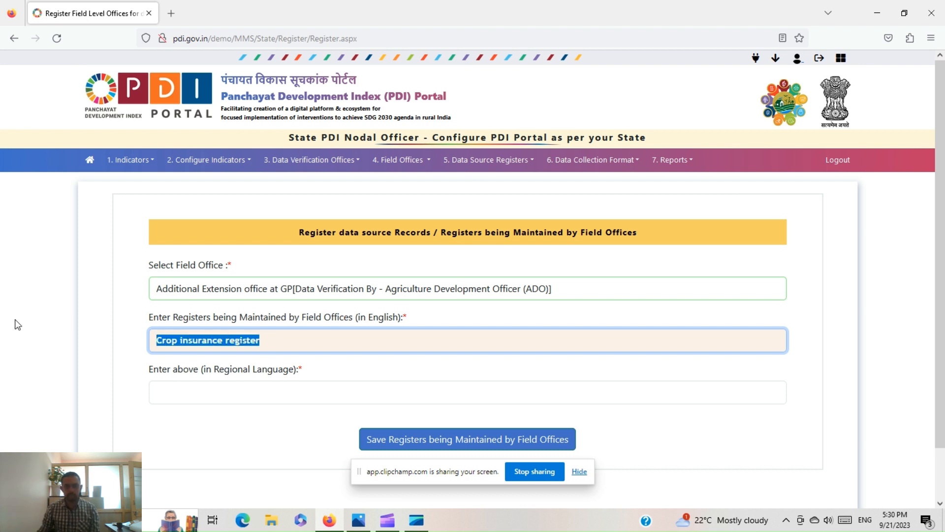
left_click(167, 386)
key("ctrl+v")
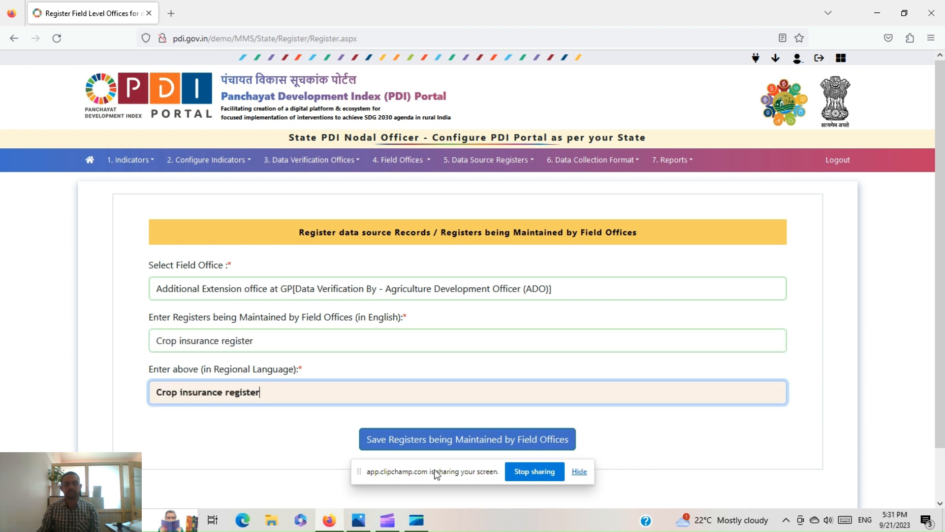
left_click(490, 443)
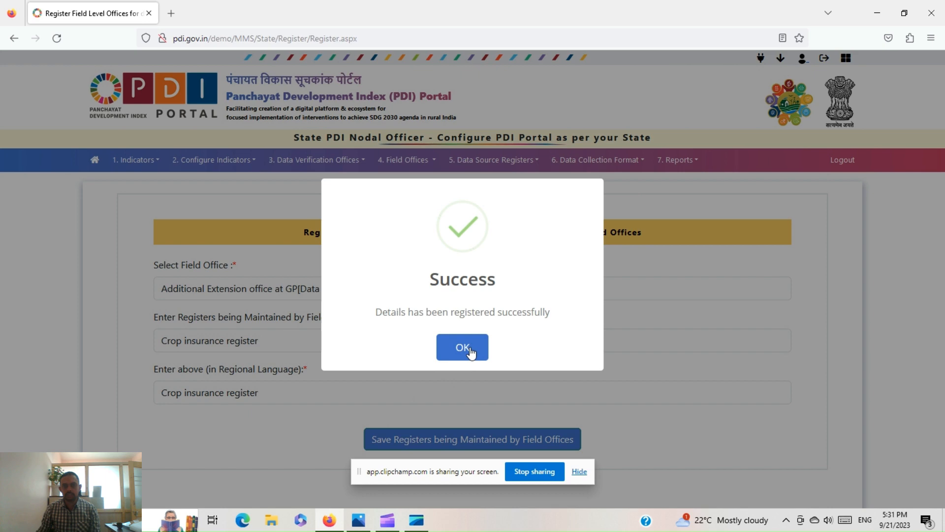
left_click(469, 351)
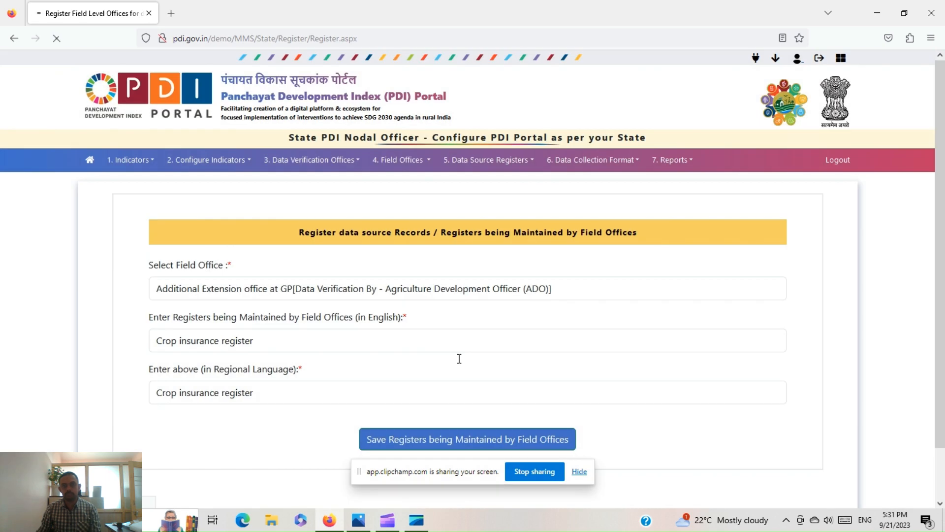
left_click(611, 166)
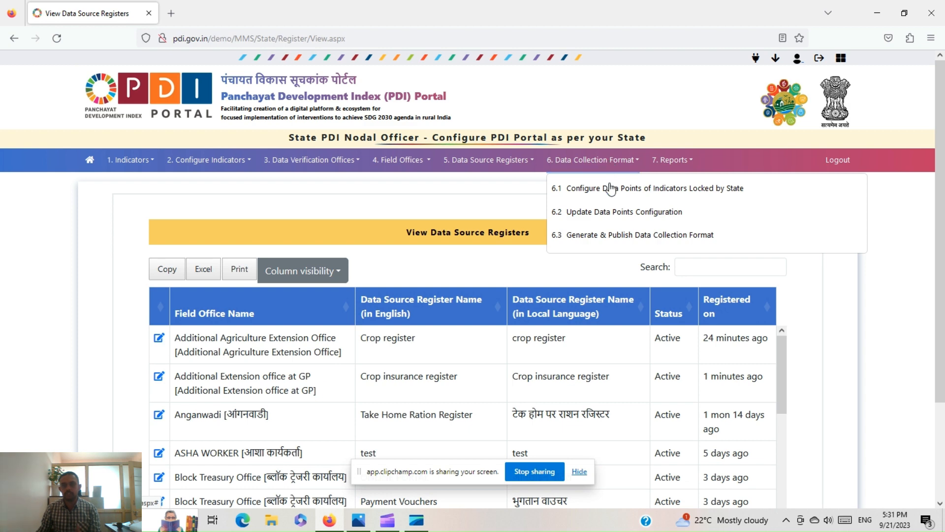
- In 6.1 Configure Data Points, search Theme 9 - Women Friendly Village and review its questions
left_click(610, 190)
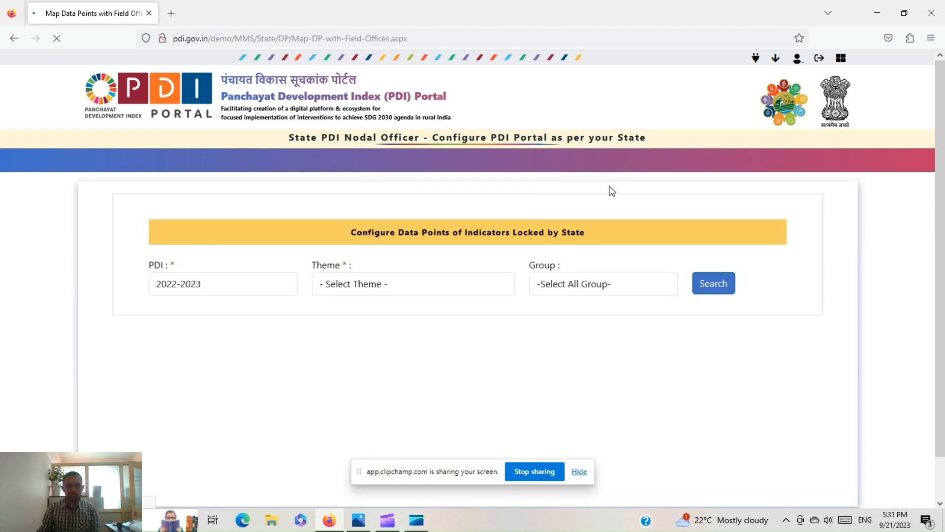
left_click(362, 286)
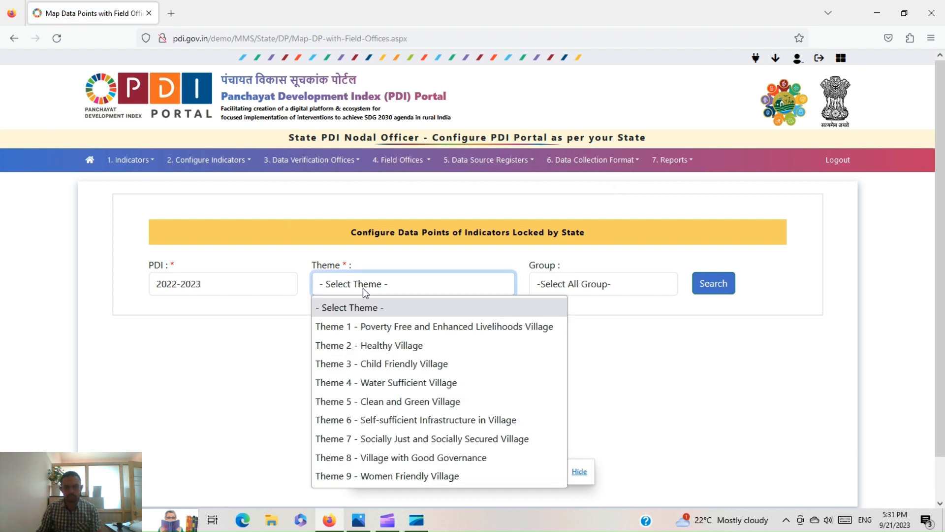
left_click(383, 475)
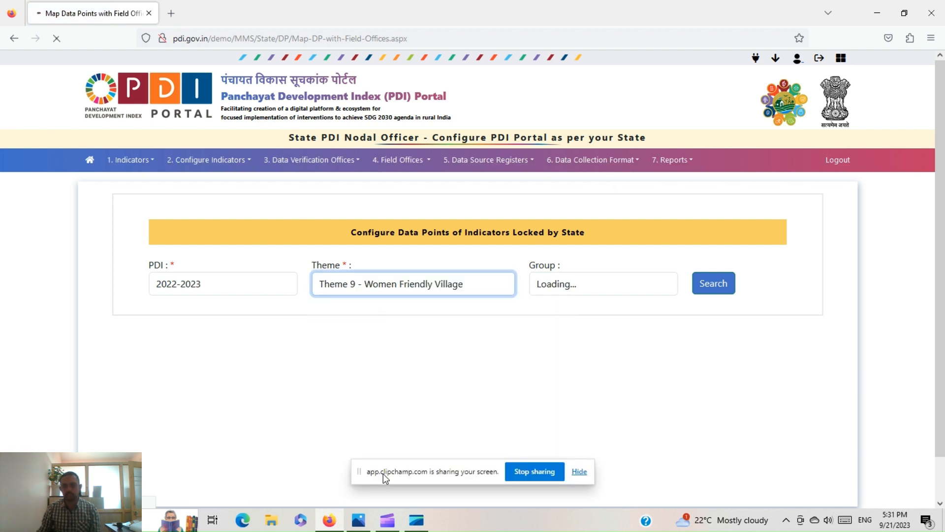
left_click(713, 291)
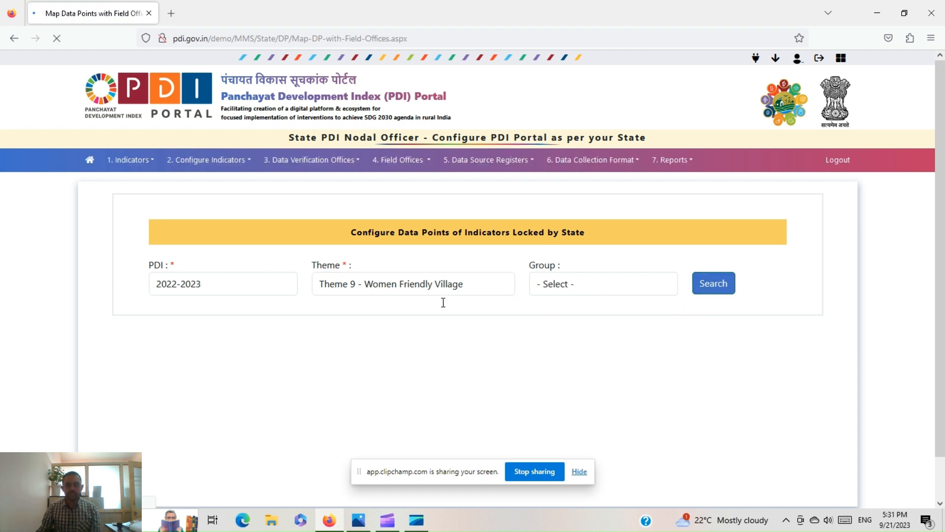
scroll(315, 286, "down", 6)
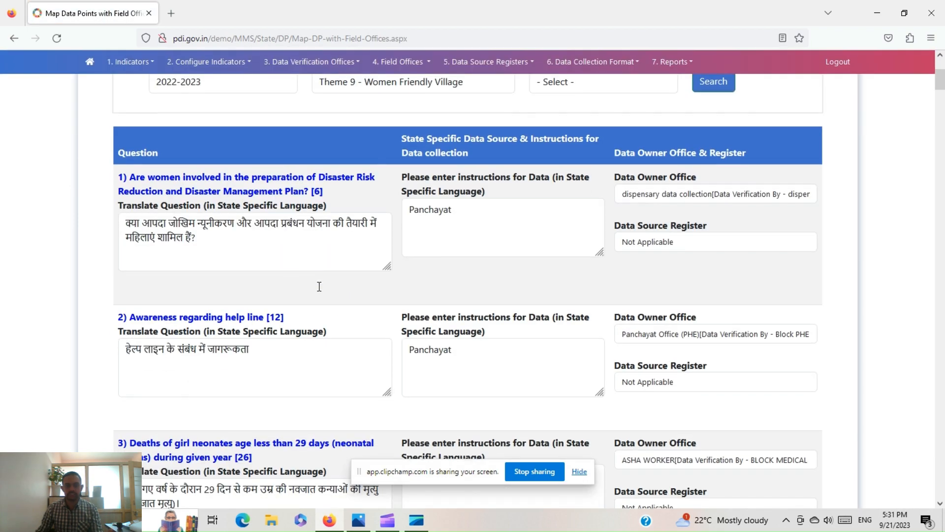
scroll(311, 278, "down", 10)
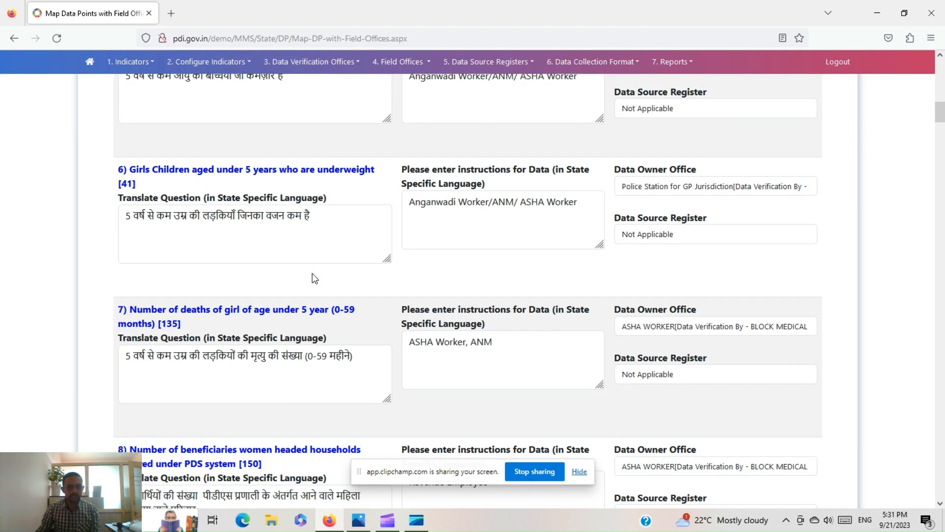
scroll(312, 275, "up", 15)
scroll(315, 250, "up", 2)
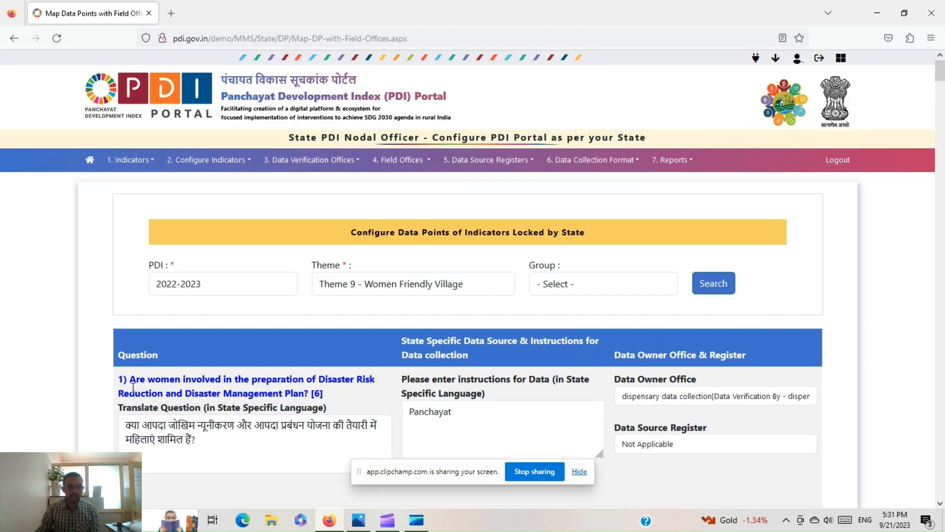
left_click_drag(137, 379, 339, 402)
scroll(139, 372, "down", 2)
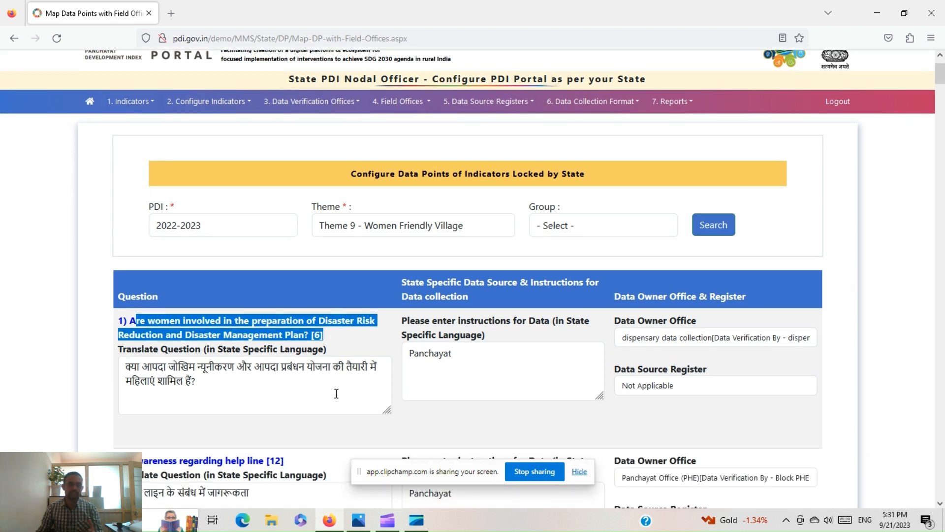
- Append 'level information' to question 1's Panchayat instruction text
left_click_drag(139, 372, 214, 378)
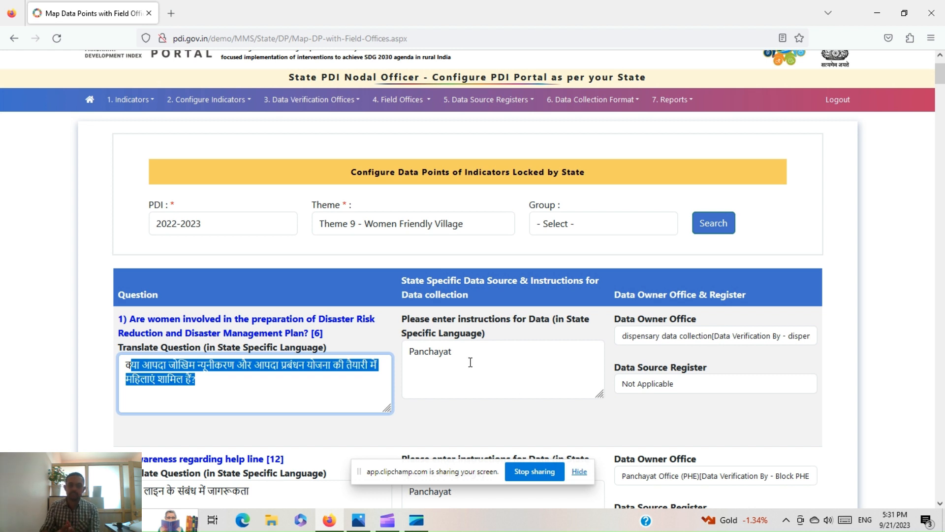
left_click_drag(468, 357, 387, 347)
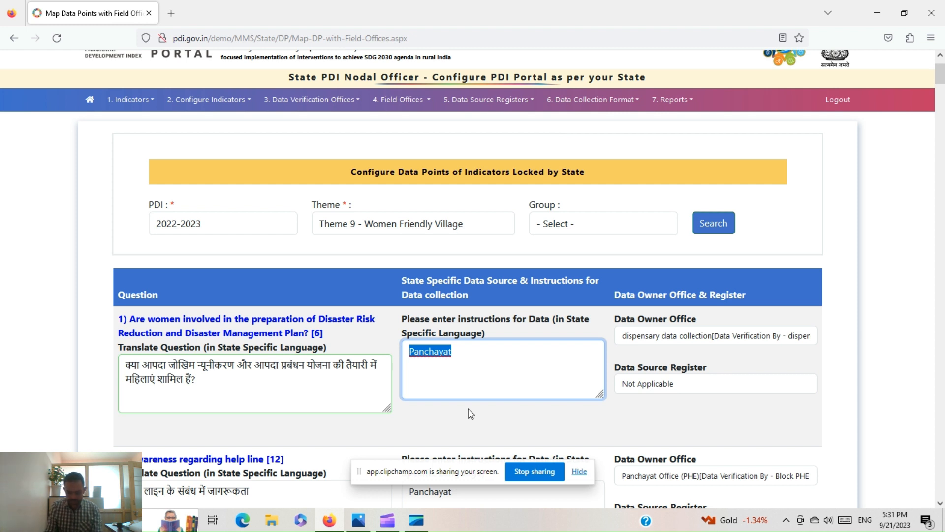
key("End")
type("level ")
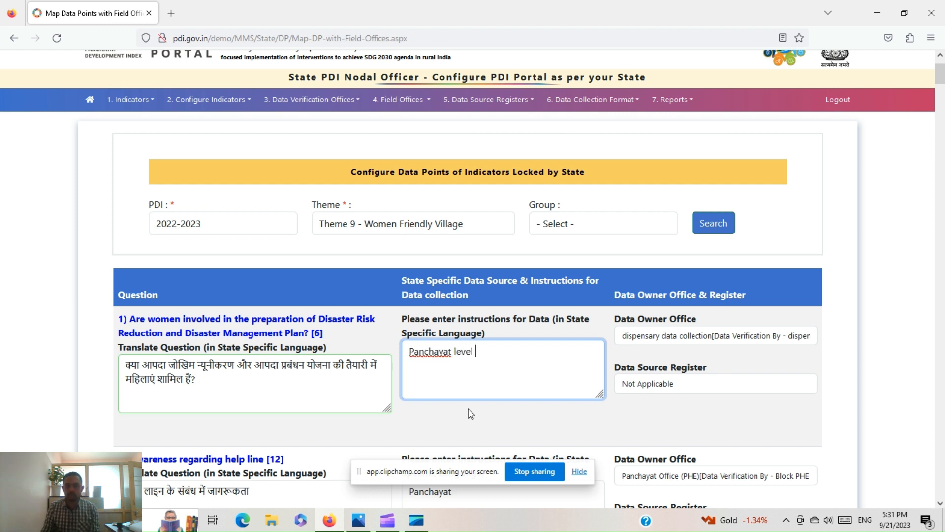
type("information")
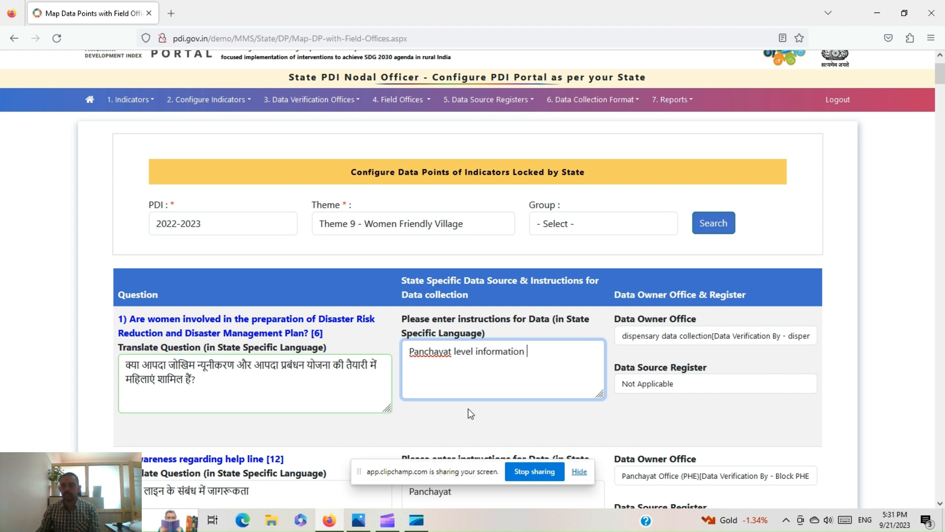
- Set question 1's owner to Additional Extension office at GP and source to Crop insurance register
left_click(660, 338)
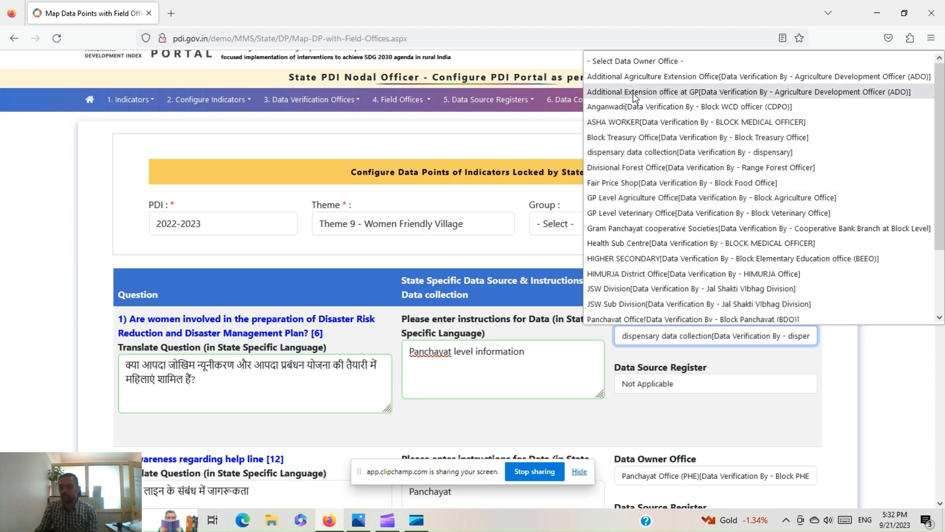
left_click(671, 92)
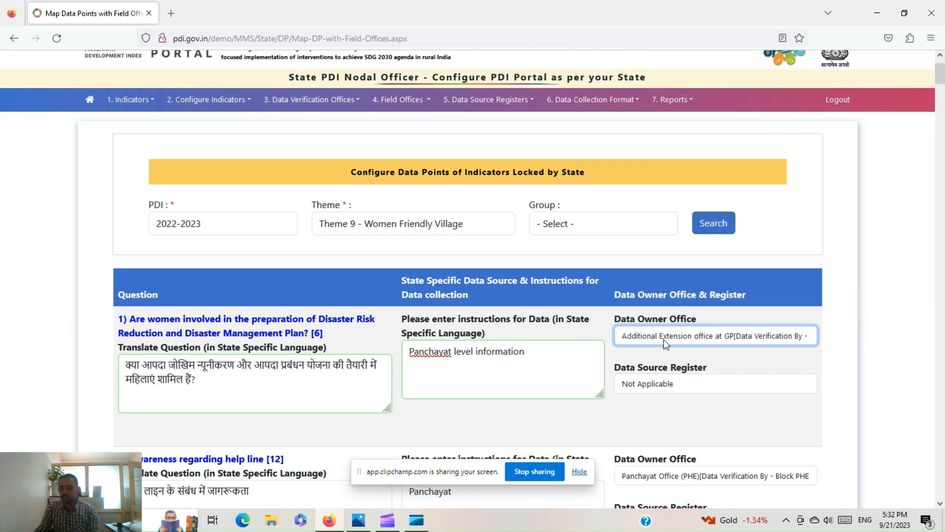
left_click(661, 386)
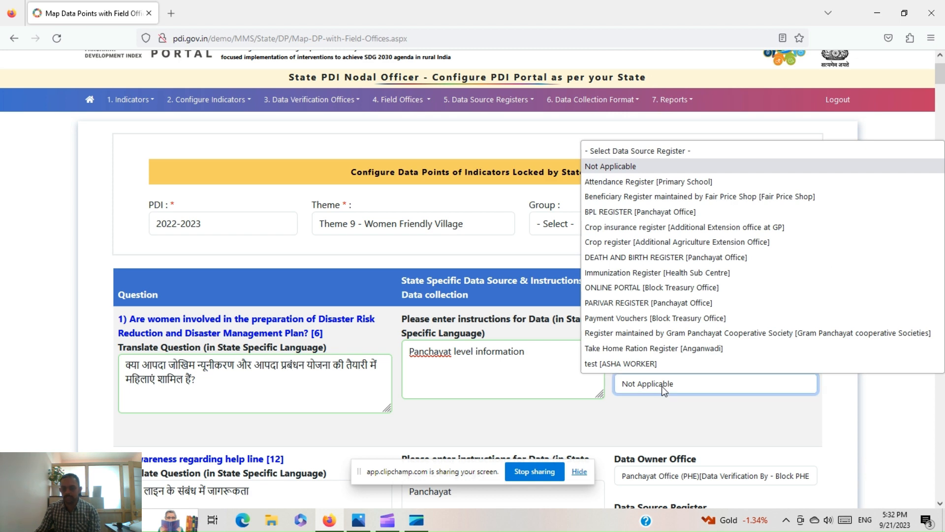
left_click(634, 227)
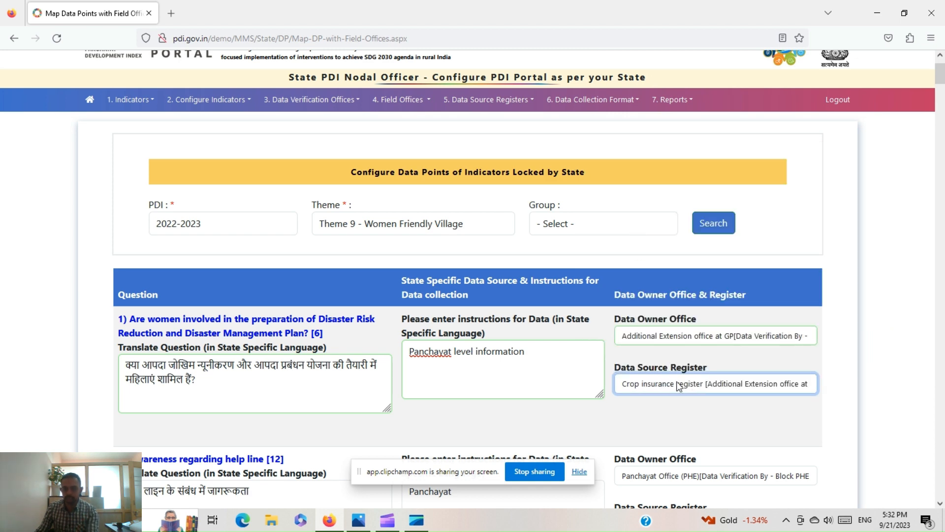
- Save the Theme 9 data point configuration and acknowledge the success message
scroll(683, 378, "down", 3)
scroll(605, 349, "down", 20)
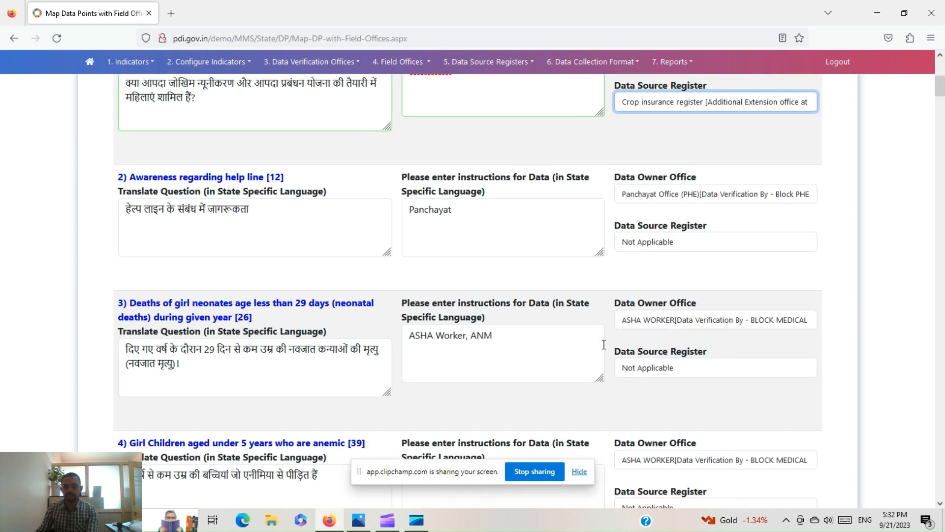
scroll(606, 350, "down", 20)
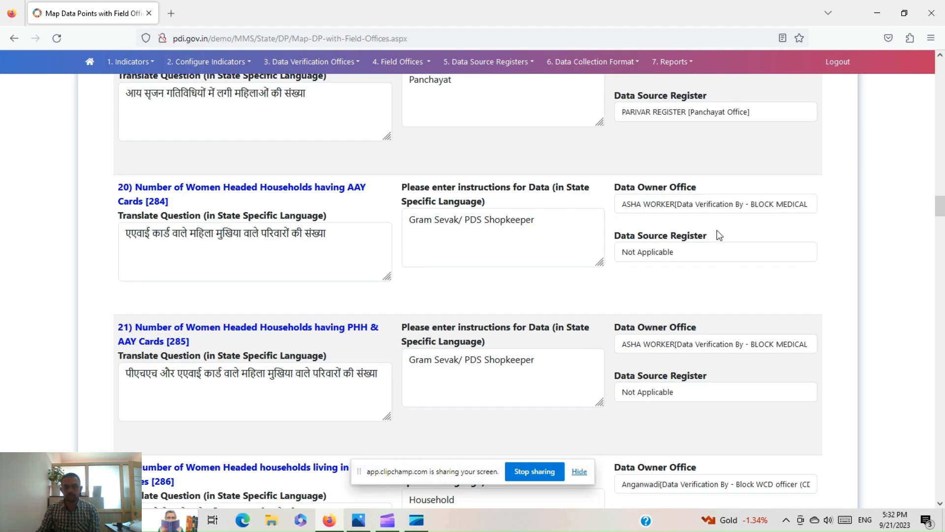
left_click_drag(940, 206, 940, 488)
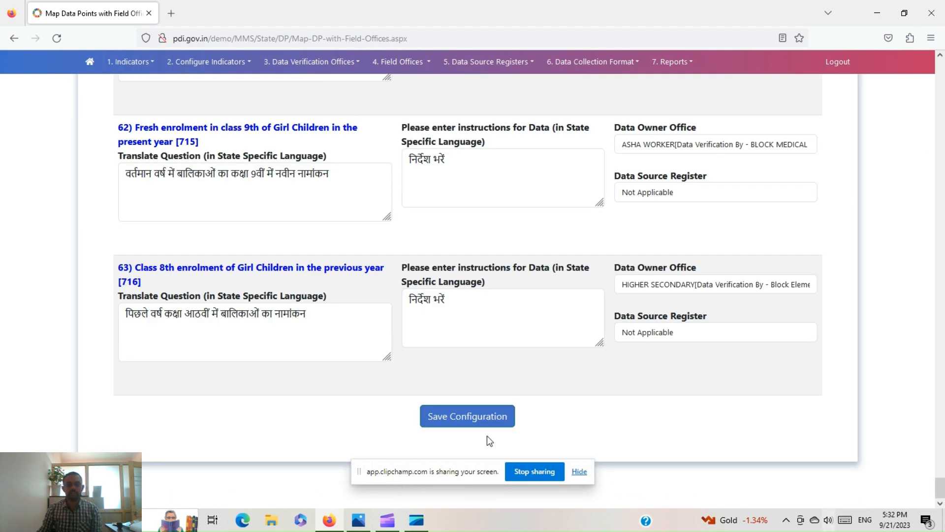
left_click(453, 426)
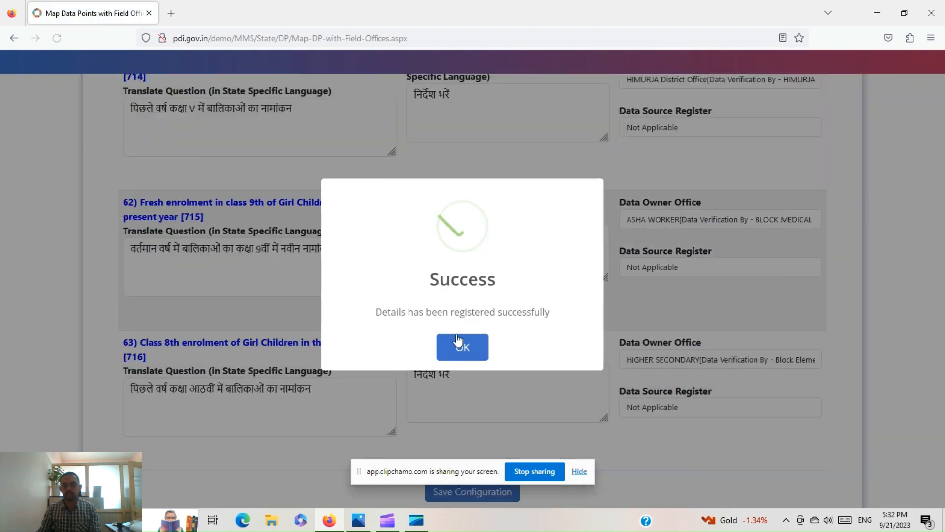
left_click(462, 347)
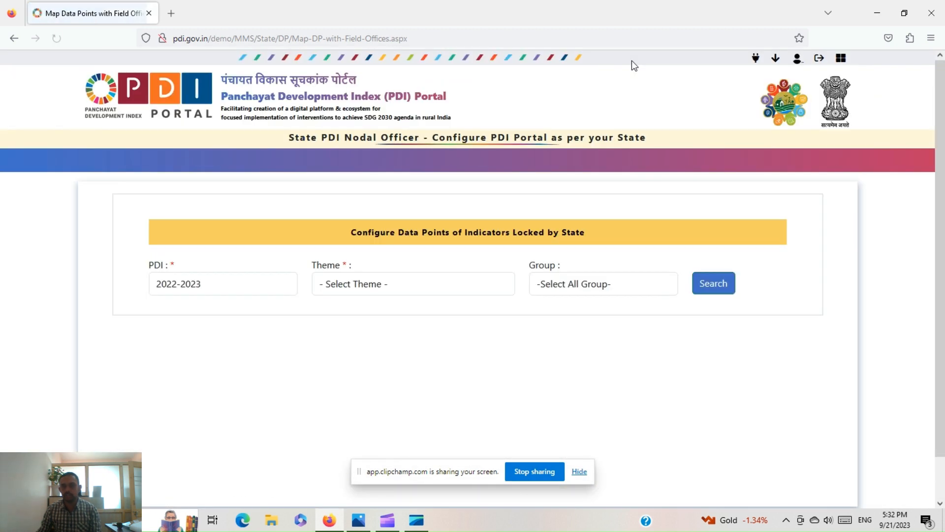
- Search PDI 2022-2023 under 6.3 Generate & Publish and lock and publish the state-specific data points
left_click(605, 160)
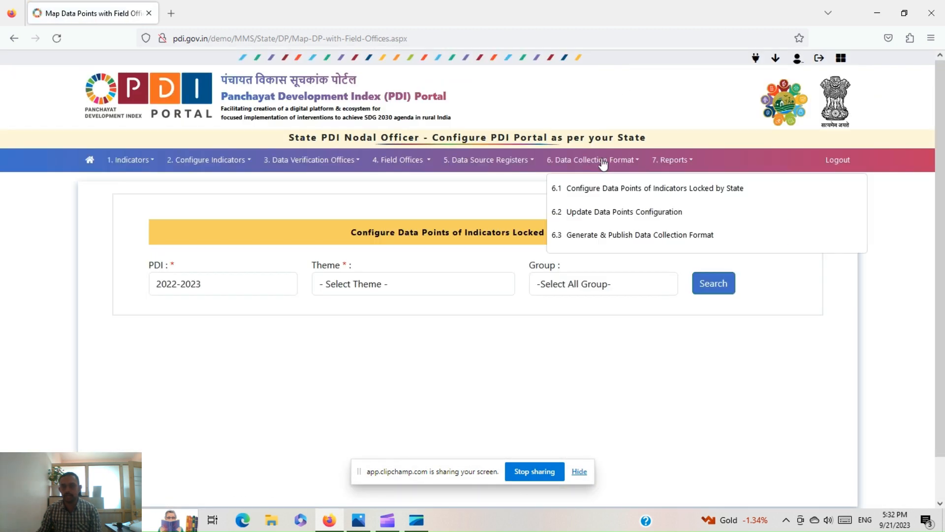
left_click(607, 241)
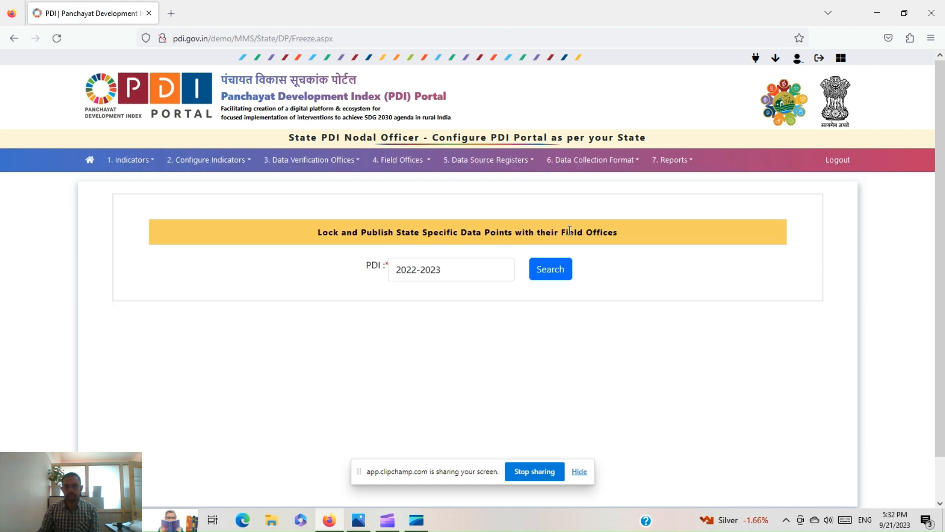
left_click(558, 278)
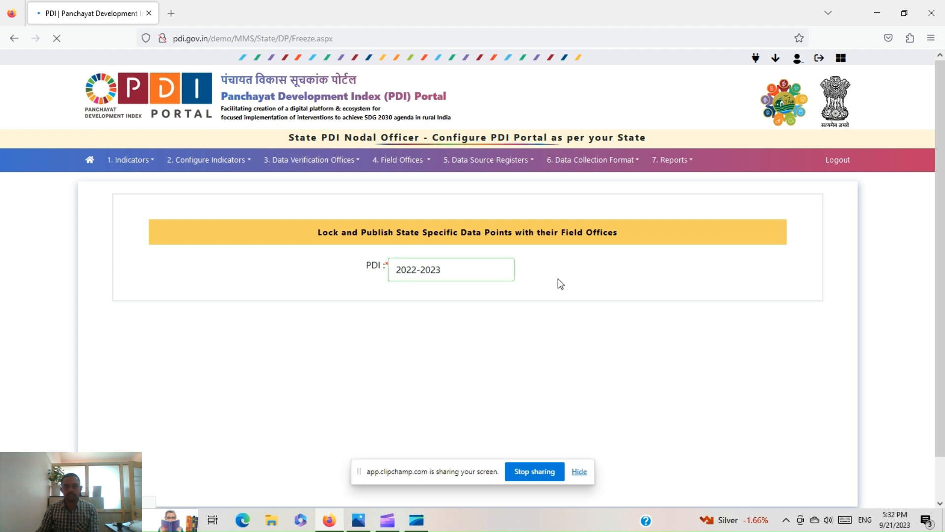
scroll(563, 300, "down", 3)
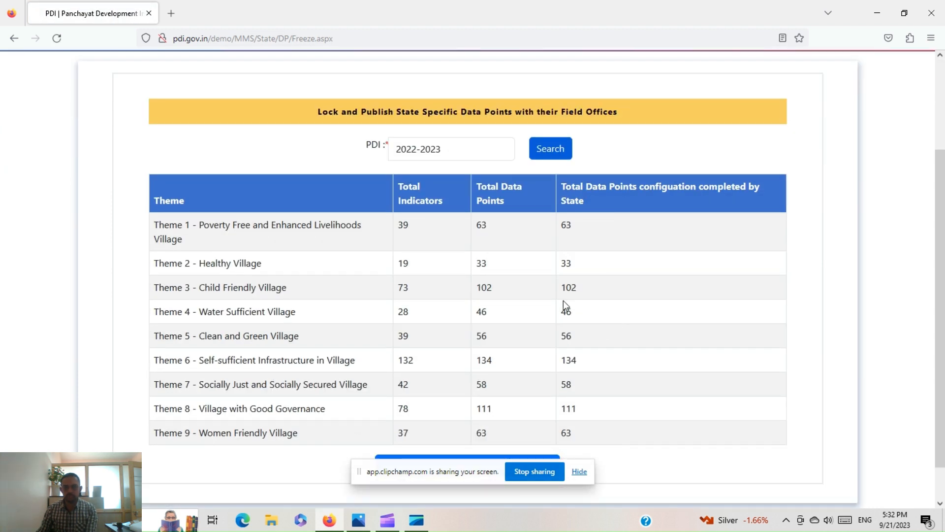
scroll(548, 325, "down", 1)
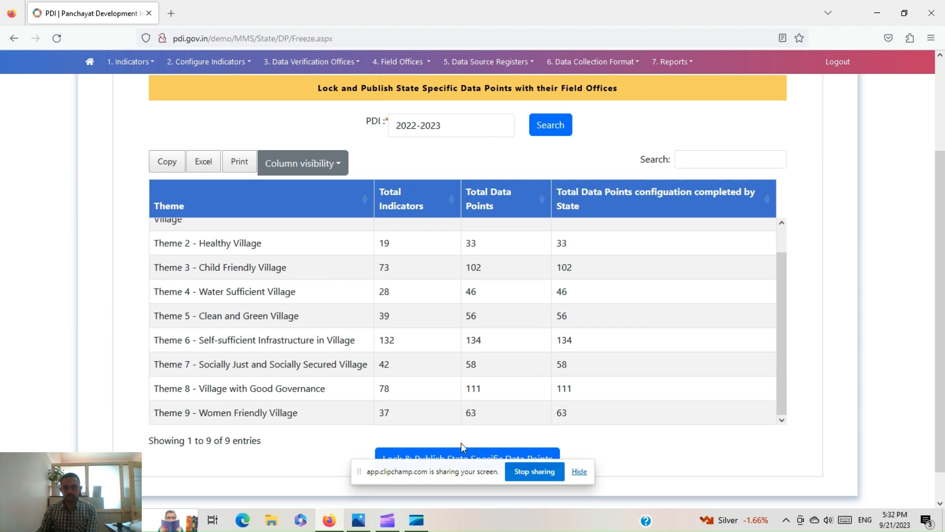
left_click_drag(448, 471, 123, 427)
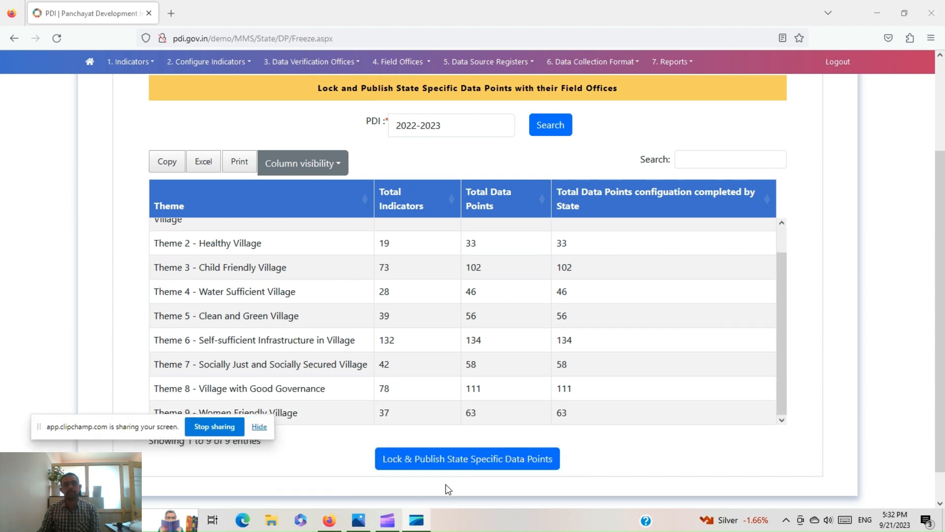
left_click(447, 462)
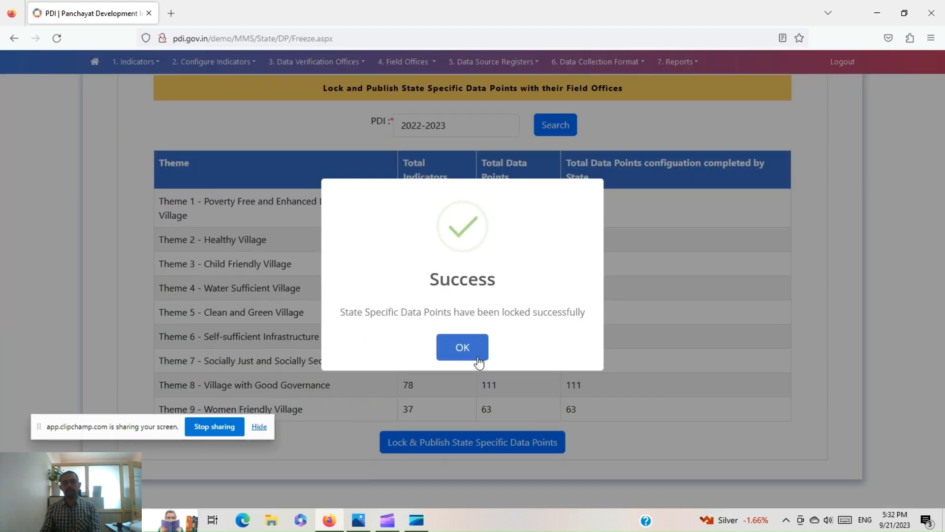
left_click(461, 347)
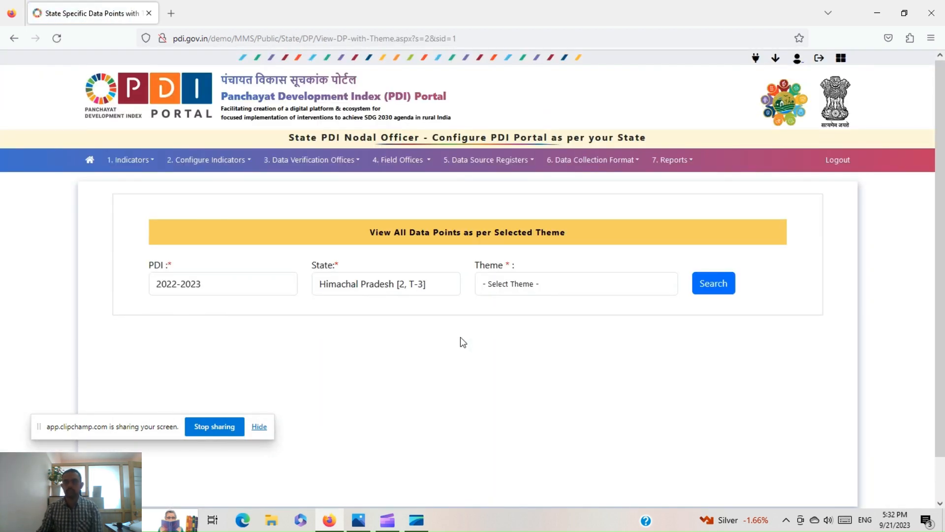
- Log out and sign back in with the saved block officer user name and the captcha
left_click(826, 165)
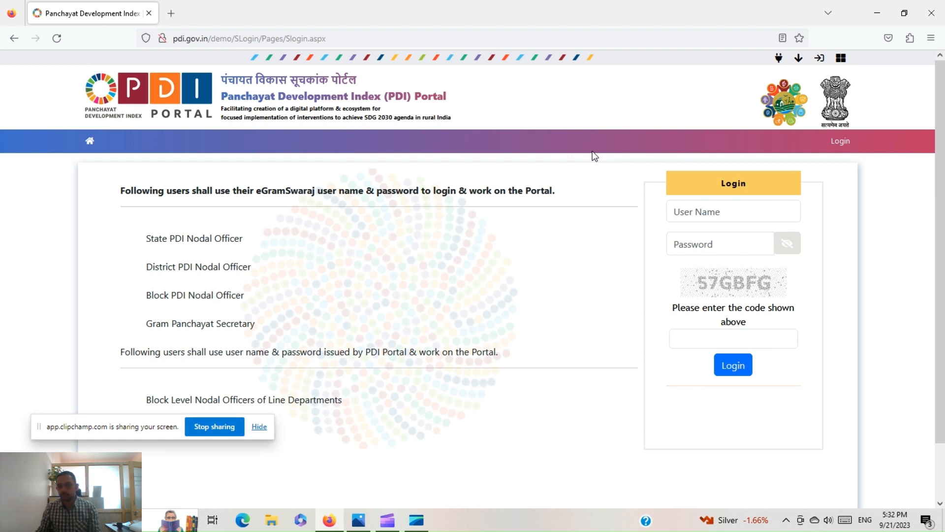
left_click(725, 204)
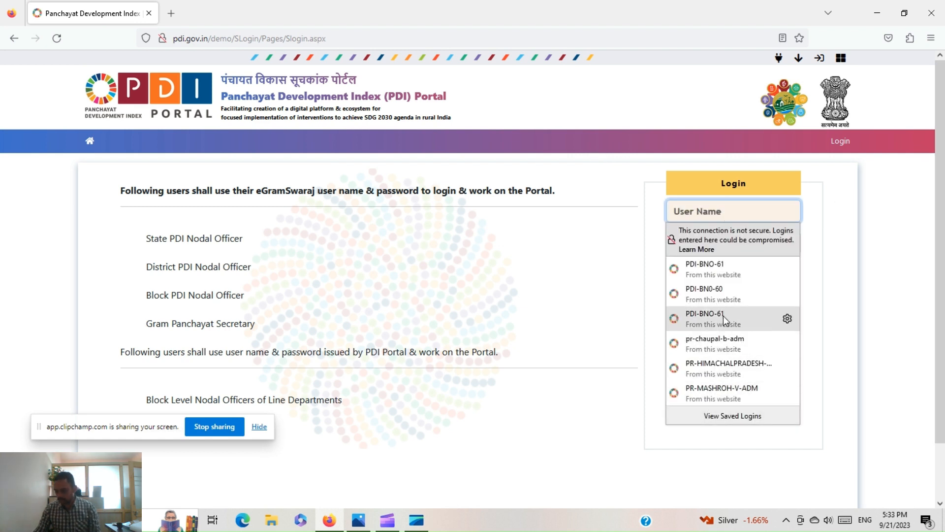
left_click(725, 343)
left_click(701, 336)
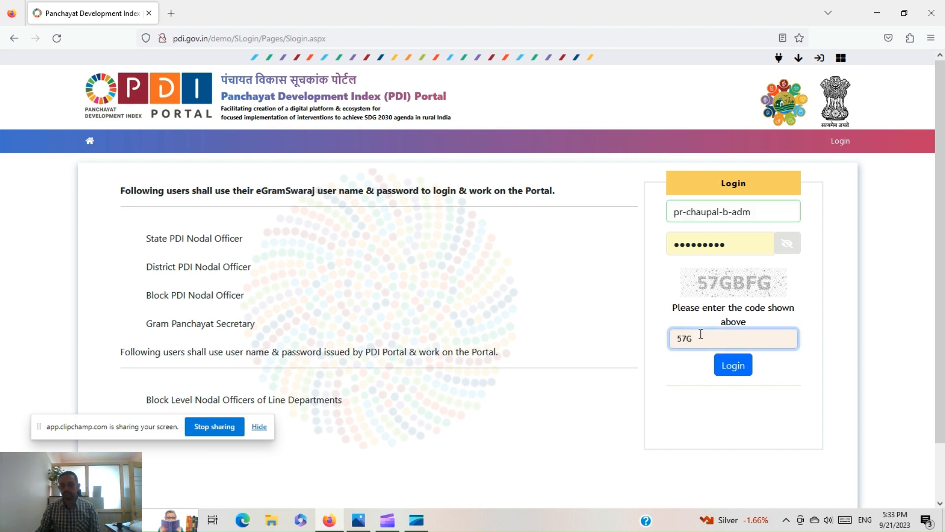
type("57GBFG")
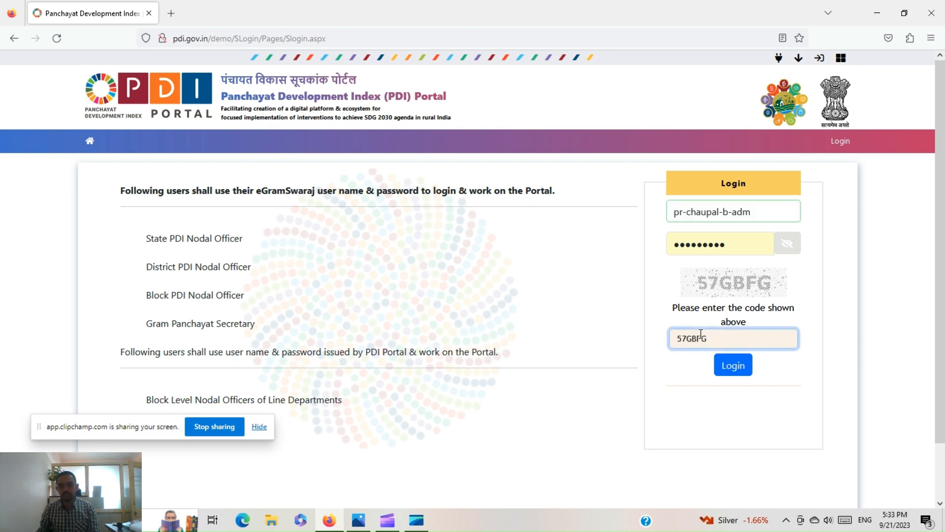
left_click(734, 366)
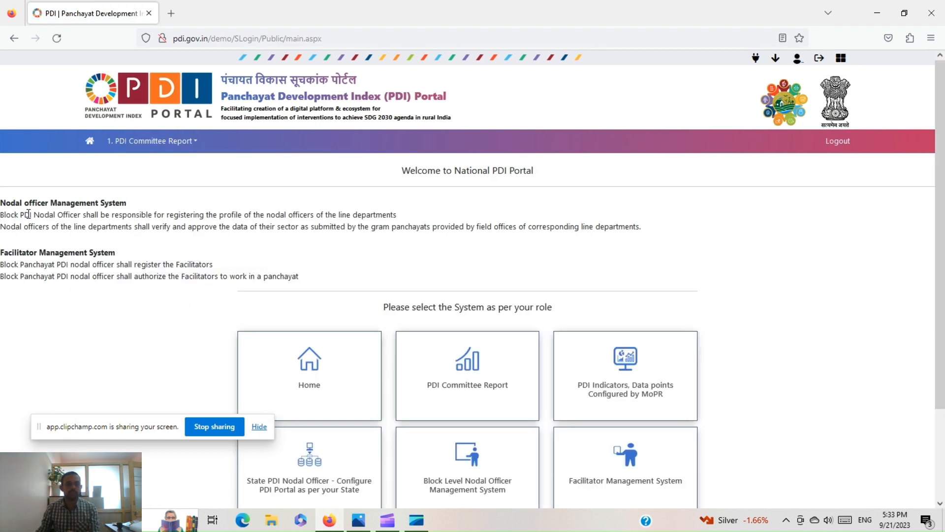
- Open the Block Level Nodal Officer Management System from the role selection page
left_click_drag(4, 209, 86, 205)
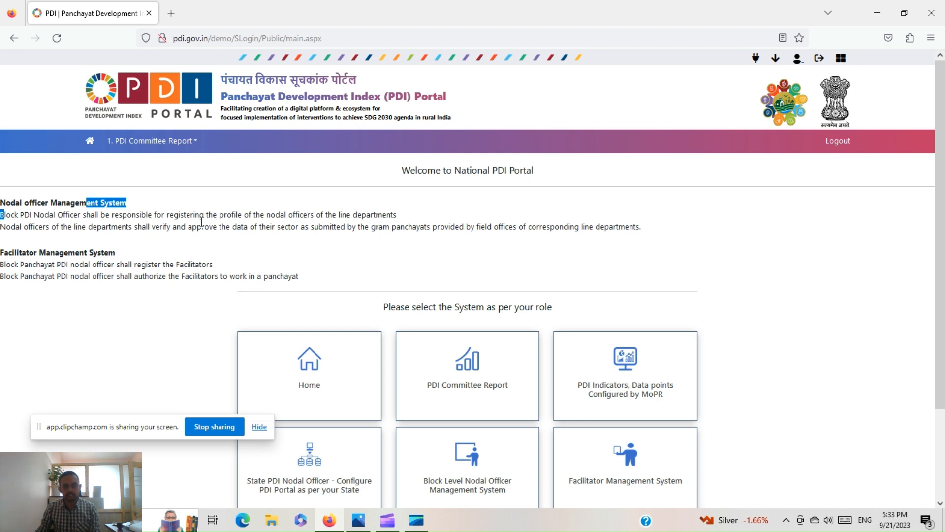
left_click_drag(18, 253, 131, 259)
scroll(203, 348, "down", 2)
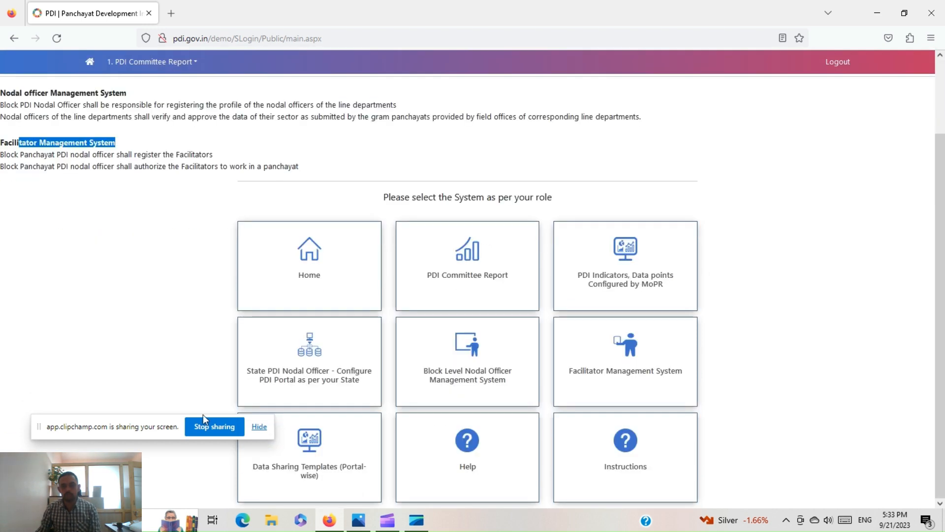
left_click(486, 366)
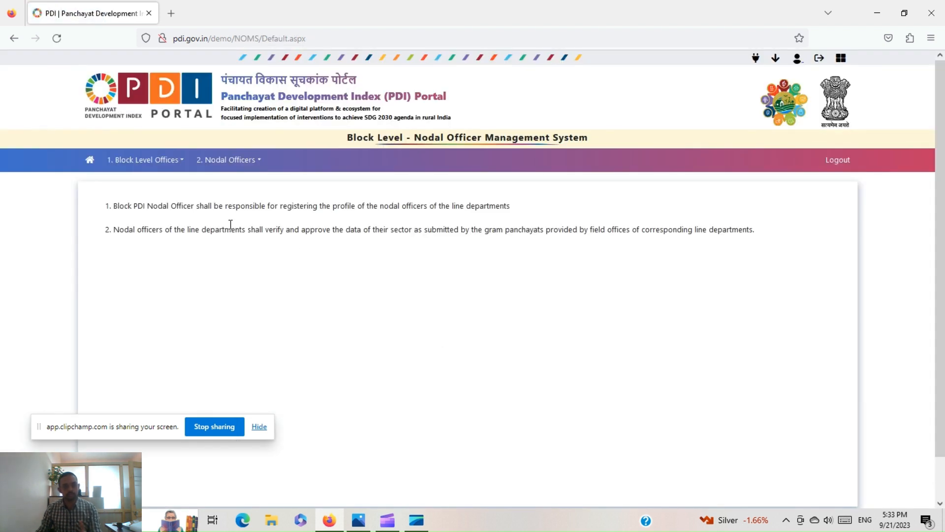
- Open the Register Nodal Officers form and choose the Agriculture Development Officer (ADO) parent office
left_click(240, 169)
left_click(250, 188)
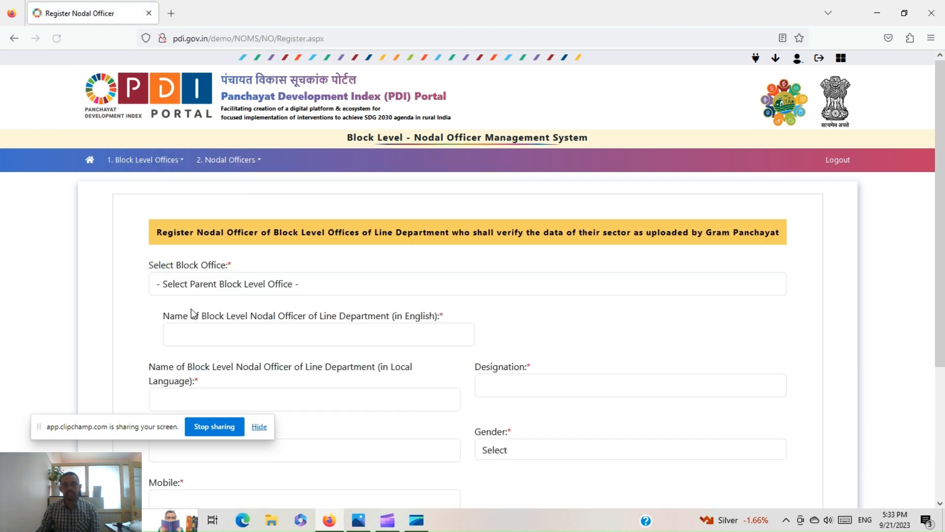
left_click(238, 285)
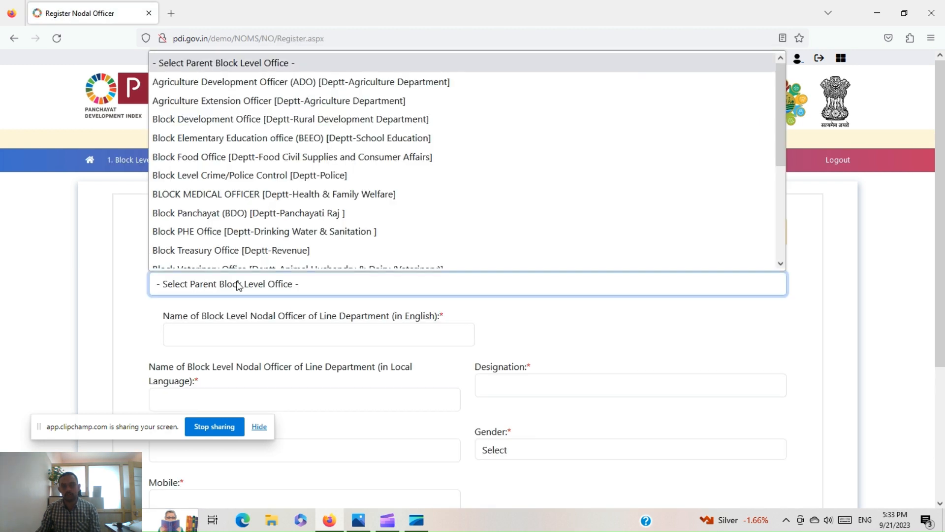
left_click(252, 82)
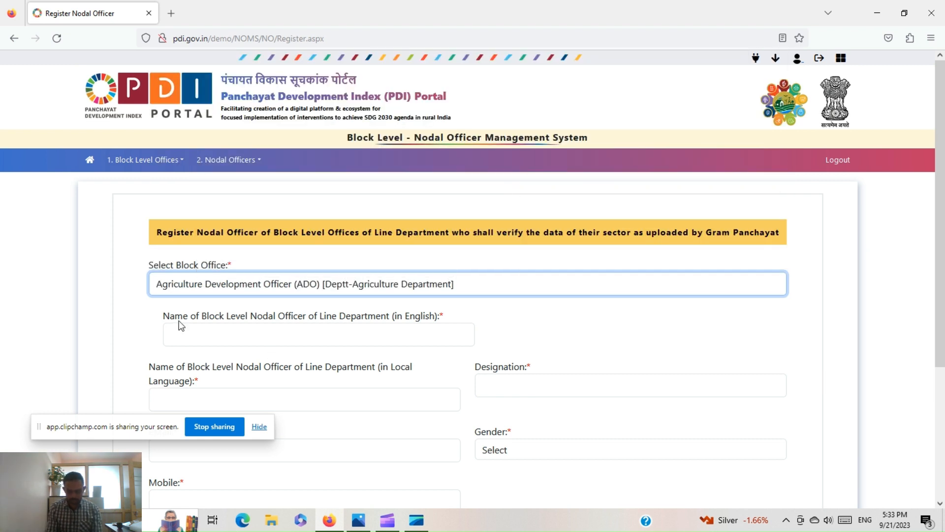
scroll(179, 320, "down", 2)
scroll(180, 315, "down", 1)
- Enter the officer's name in English and the local language, with designation ADO
left_click(207, 195)
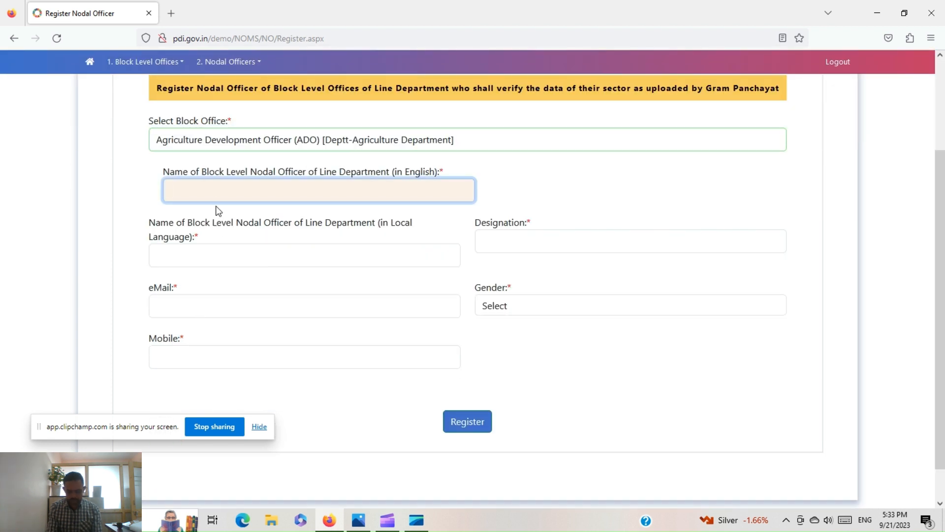
type("testing s")
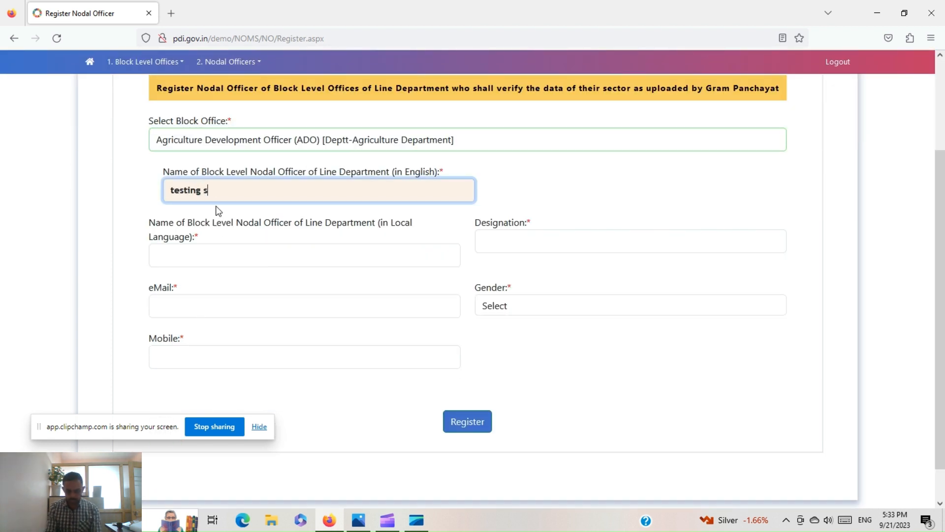
type("hyam")
key("Tab")
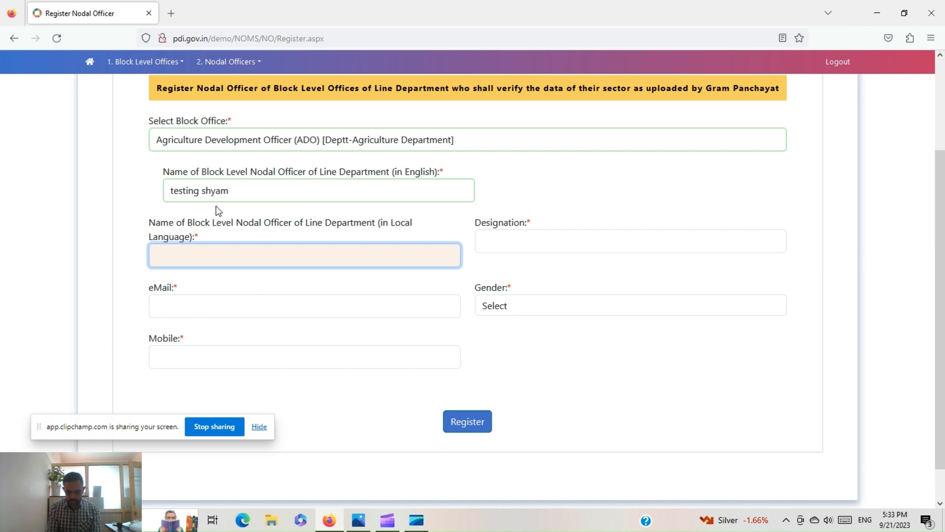
type("testing")
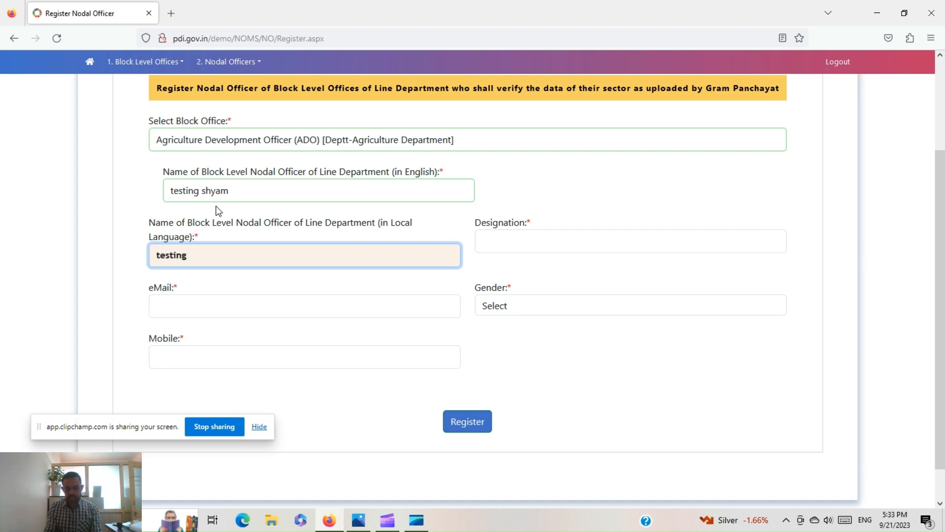
type(" shyam")
key("Tab")
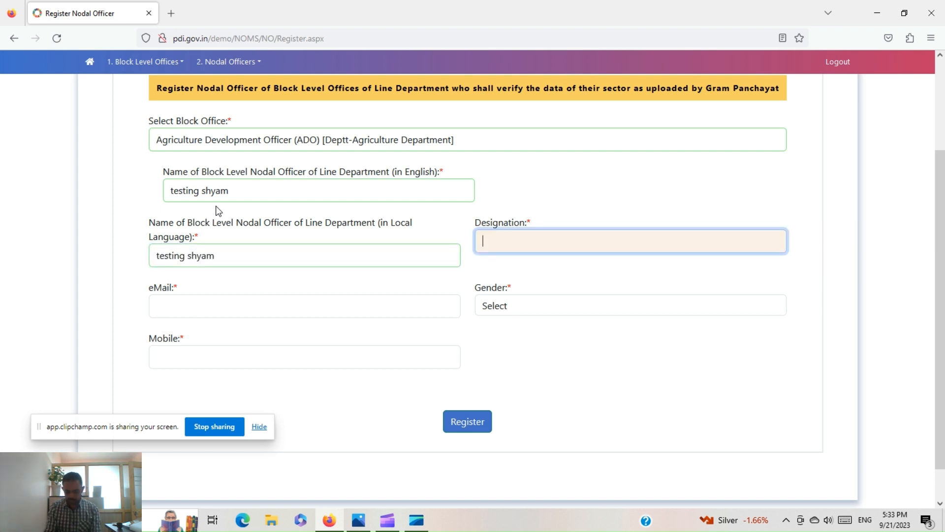
type("ADO")
- Fill in the officer's e-mail, gender Male and mobile number, then register the officer
key("Tab")
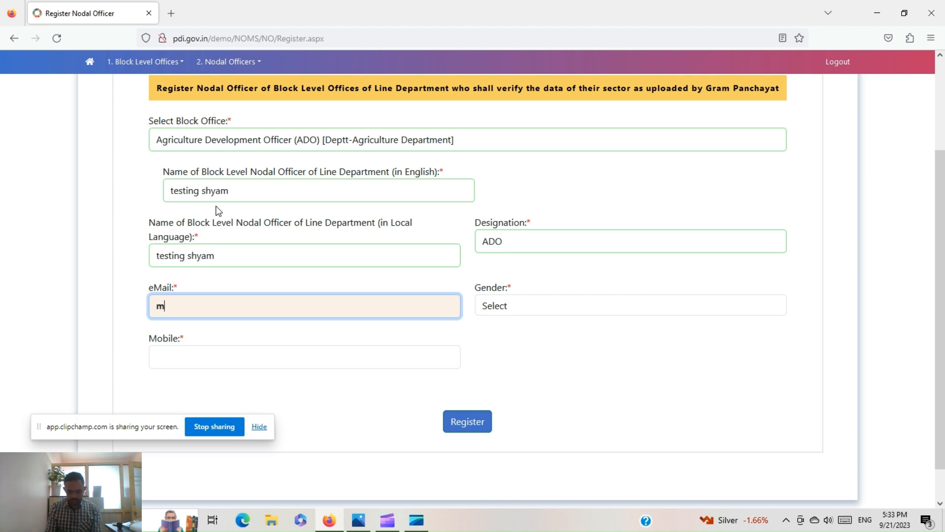
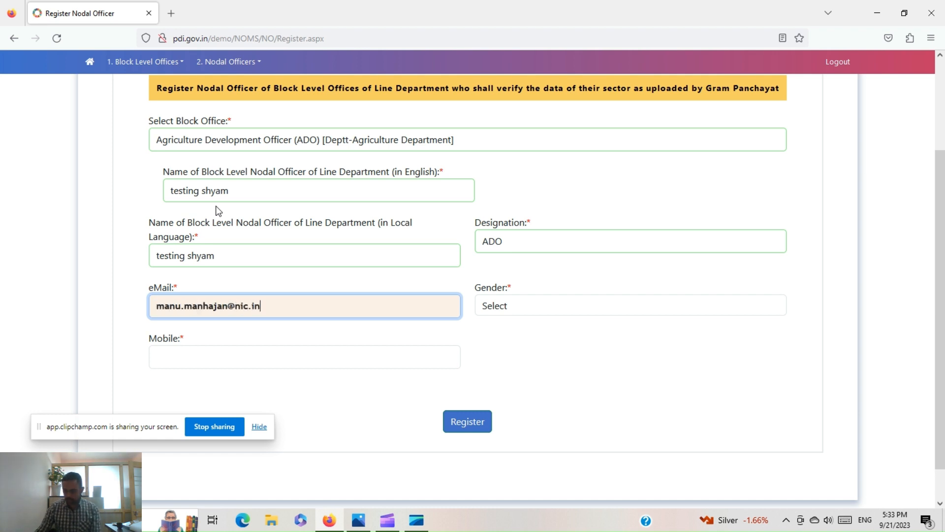
key("Tab")
key("Down")
key("Tab")
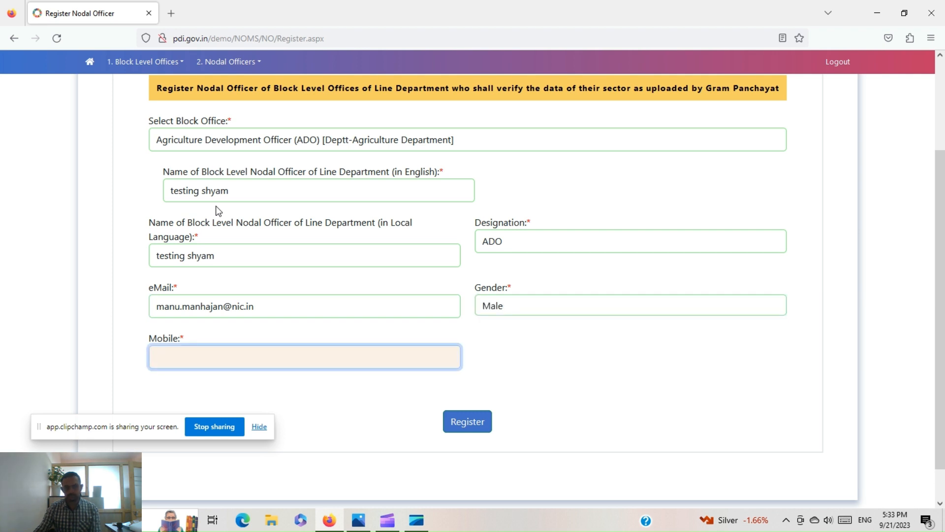
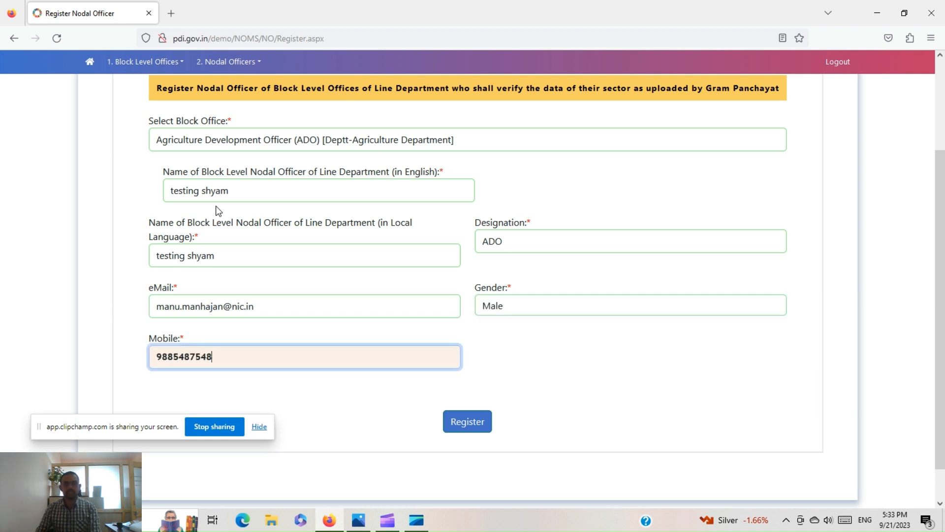
key("Tab")
left_click(466, 422)
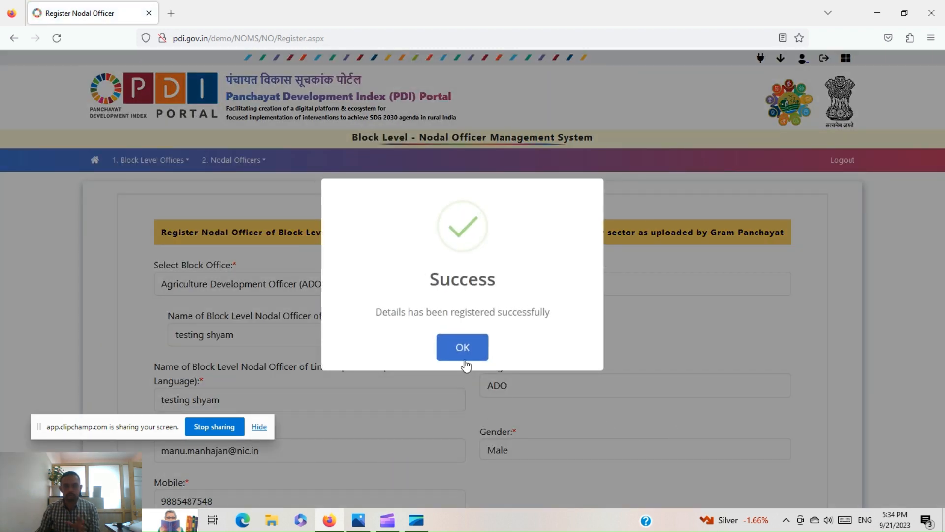
- Dismiss the registration confirmation and create a user account for the first officer in 2.4 Create Nodal Officer User
left_click(466, 364)
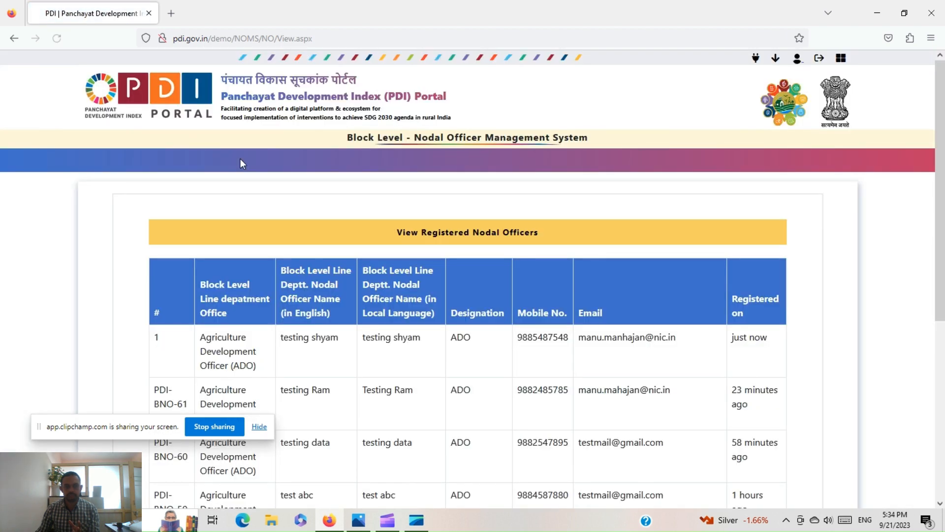
left_click(241, 159)
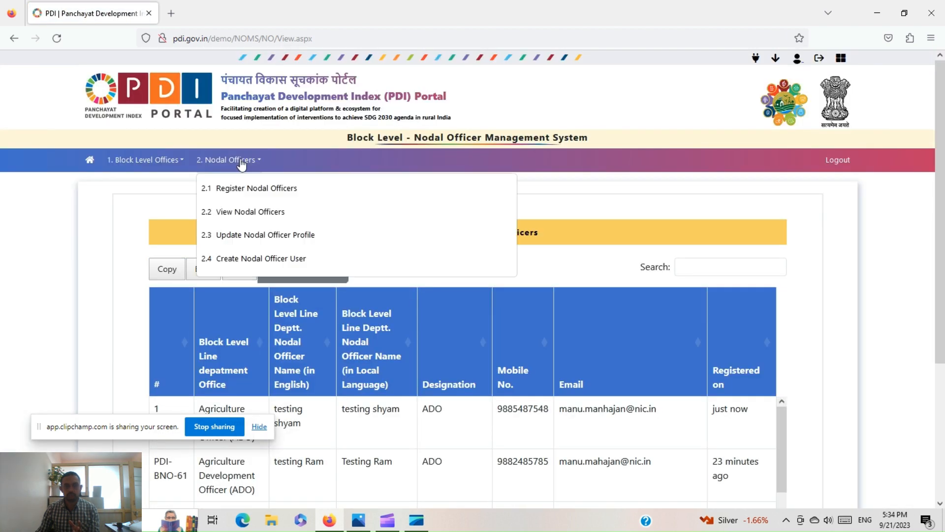
left_click(247, 259)
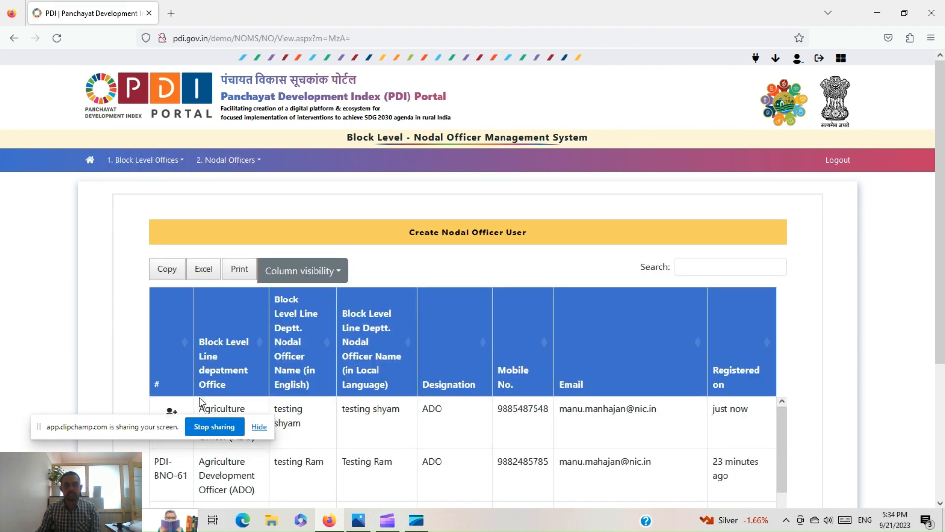
scroll(201, 401, "down", 3)
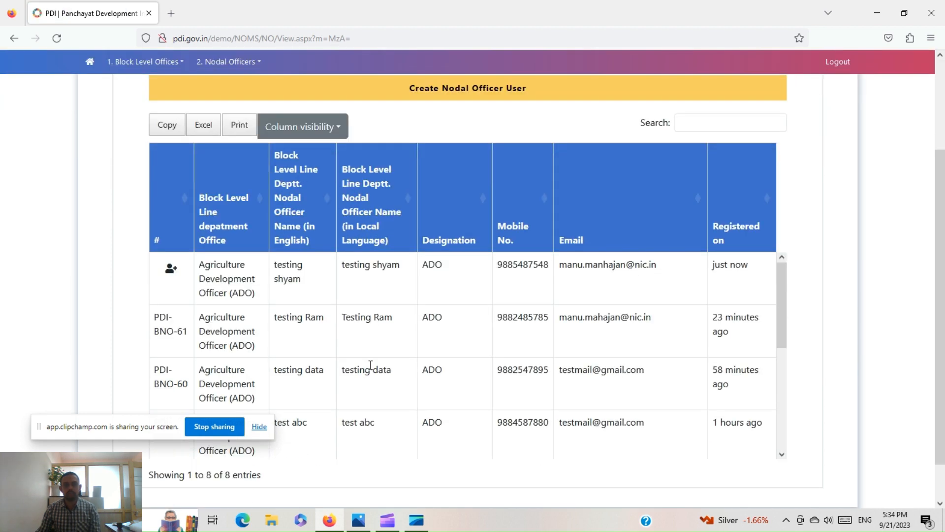
left_click(172, 275)
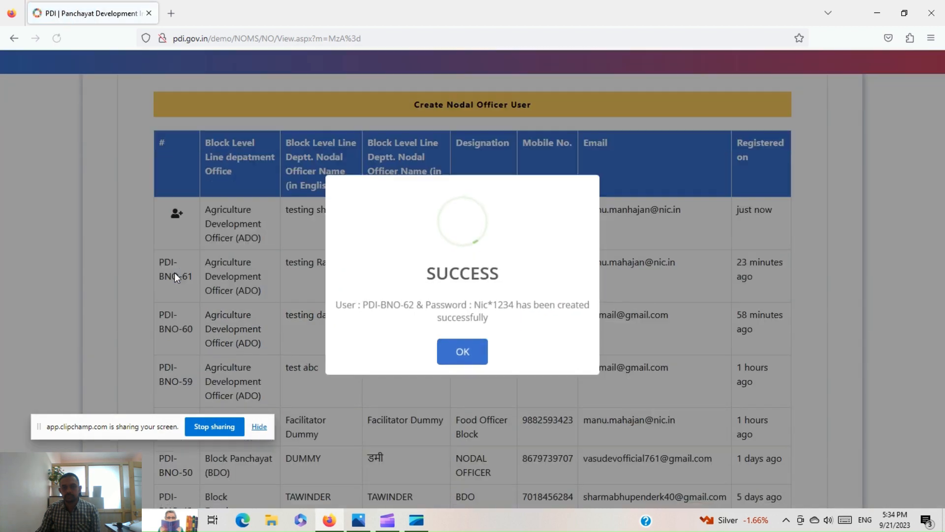
- Acknowledge the new user ID message and log out of the block account
left_click_drag(363, 304, 409, 305)
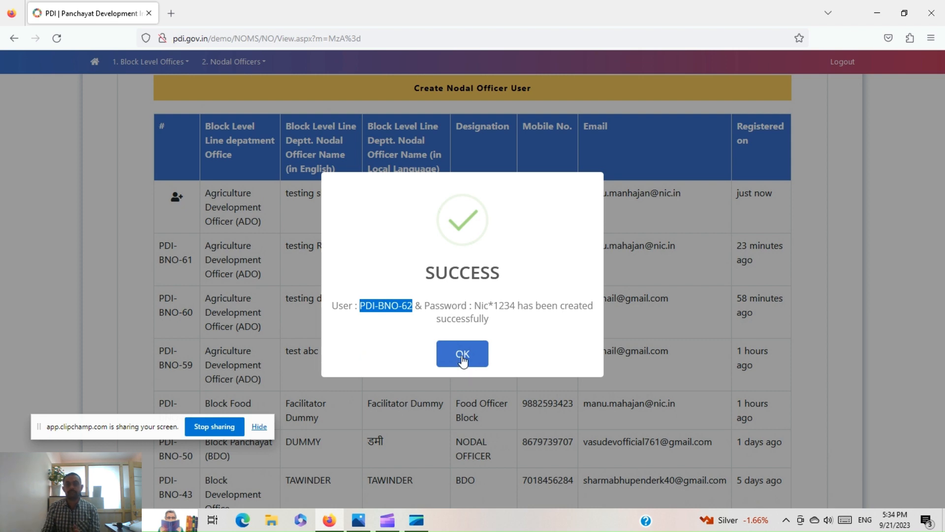
left_click(461, 359)
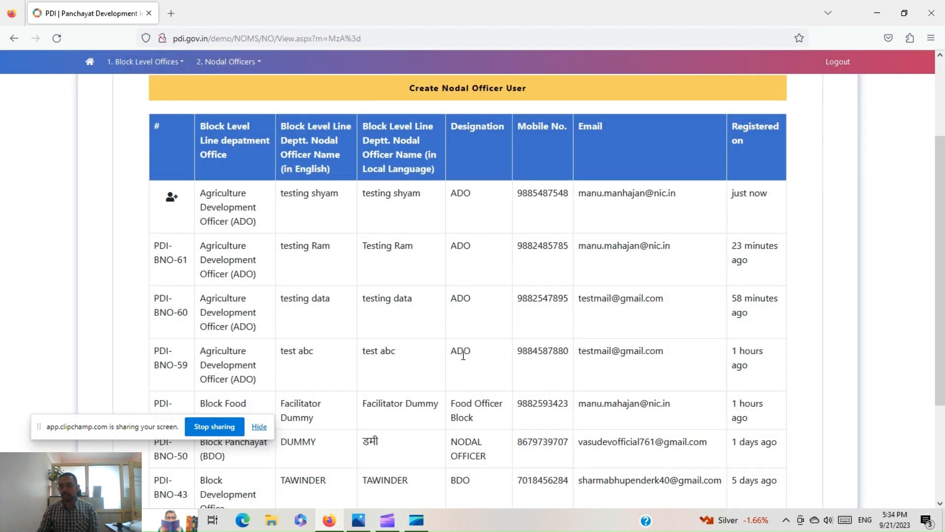
scroll(717, 212, "up", 3)
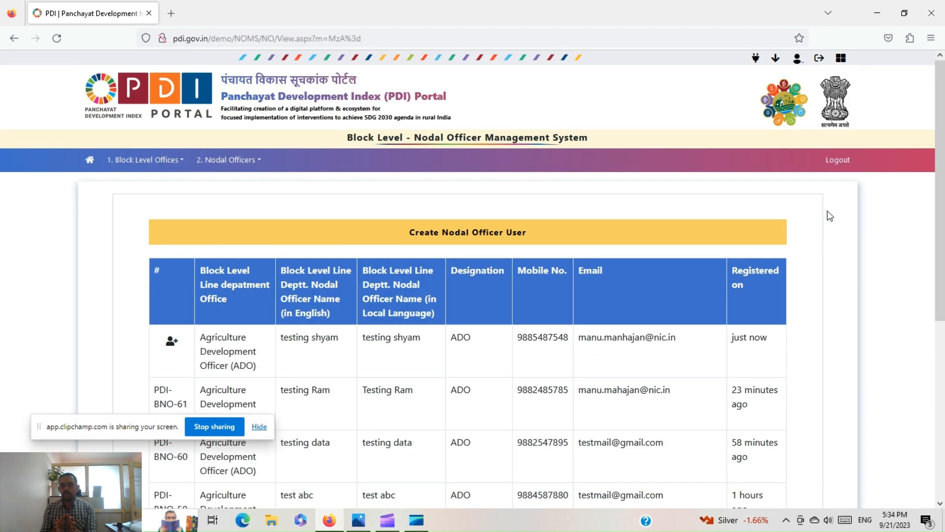
left_click(838, 160)
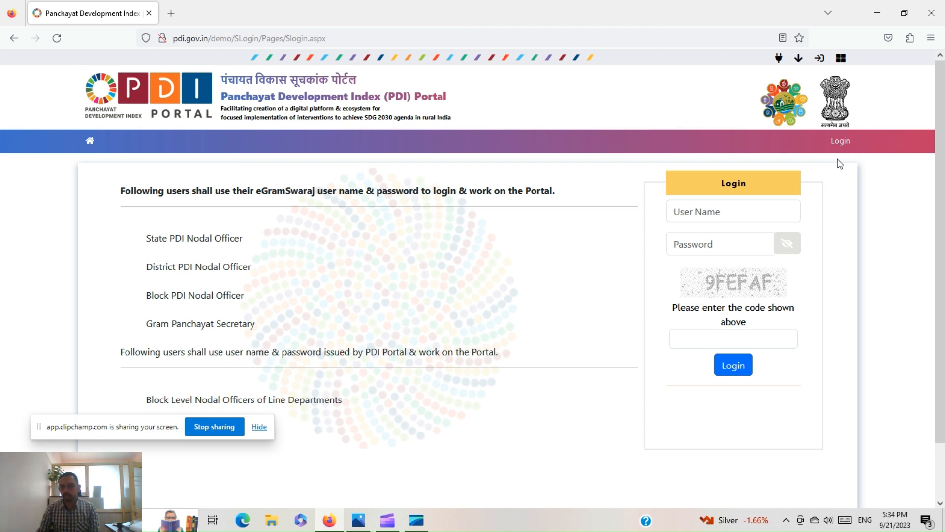
- Log in with the saved Gram Panchayat account and the captcha code
left_click(721, 215)
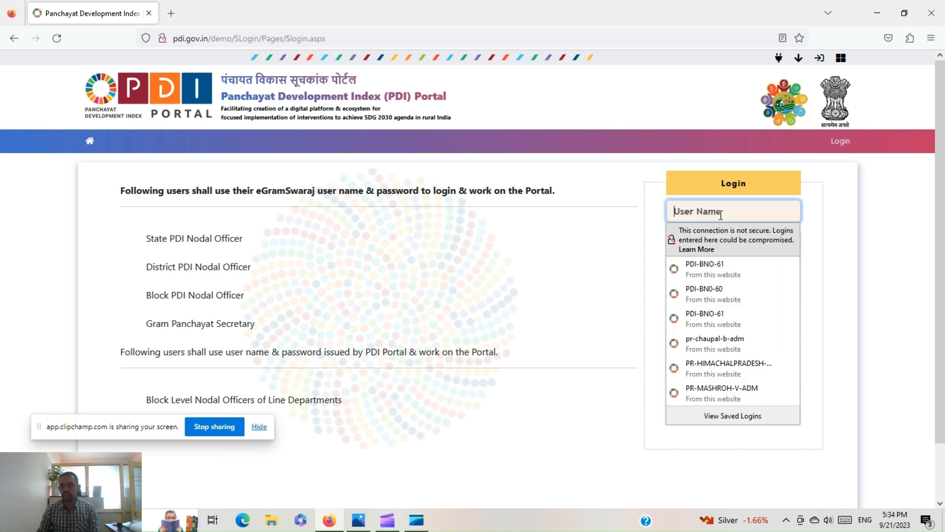
left_click(721, 394)
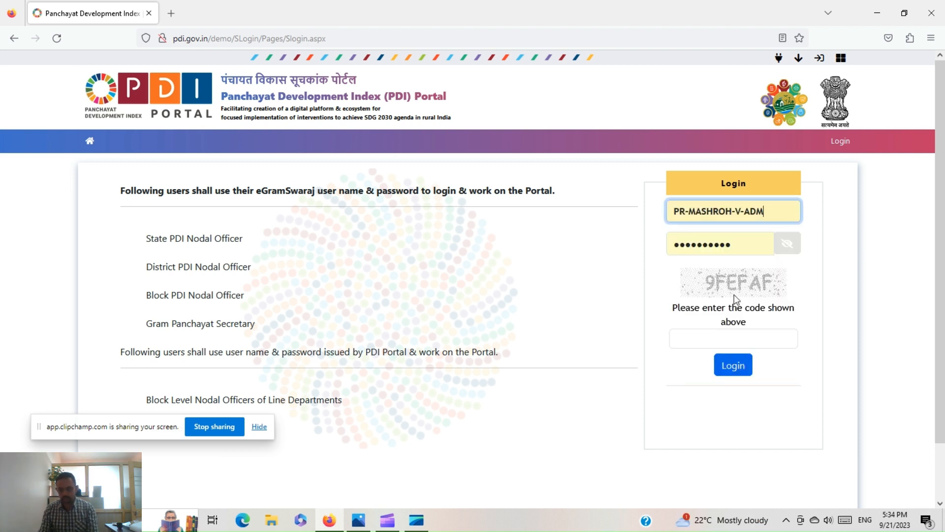
left_click(723, 341)
type("9")
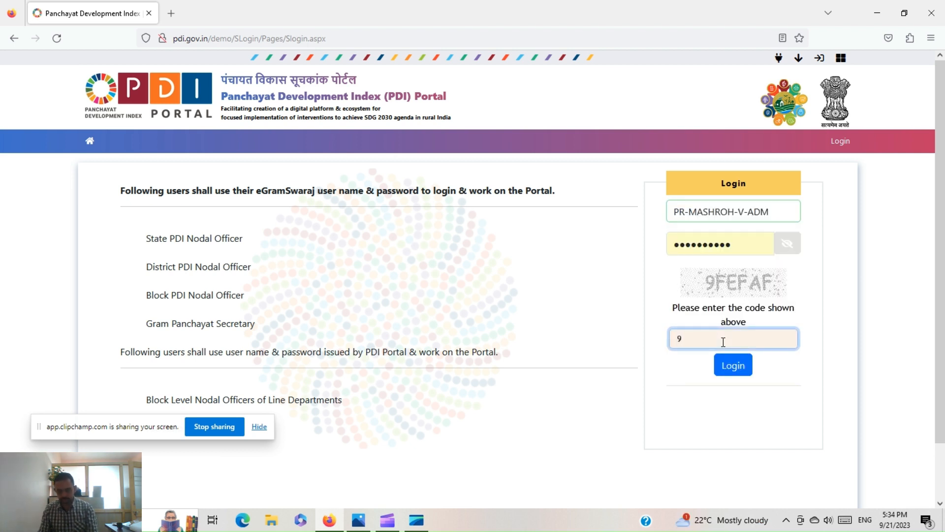
type("FEFAF")
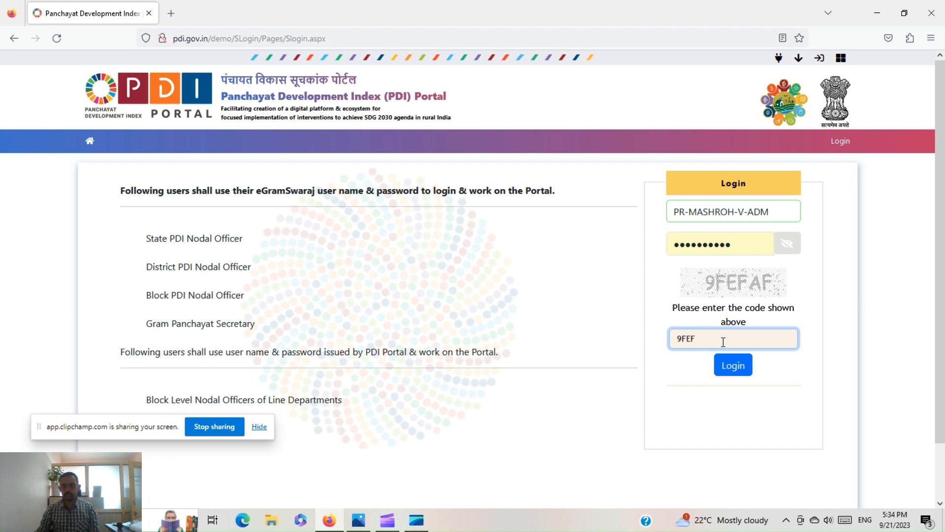
left_click(732, 369)
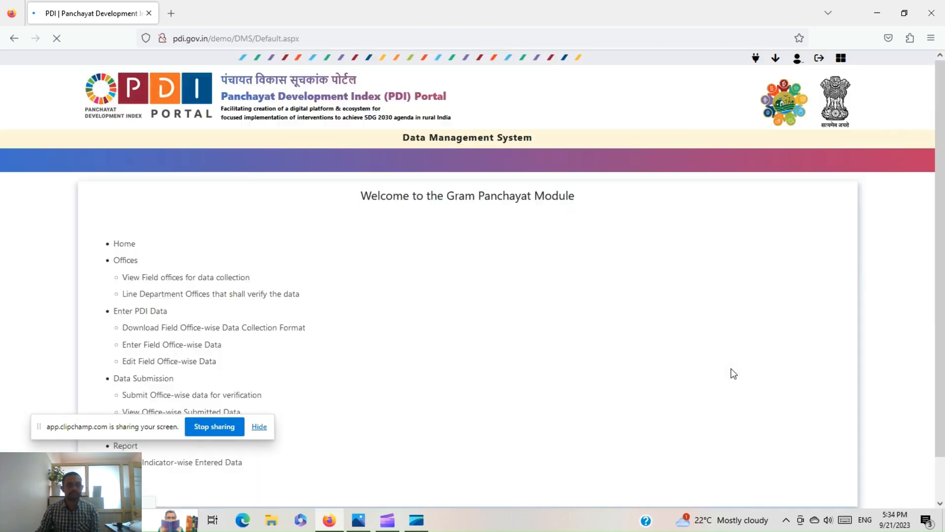
- Search the 2022-2023 field office-wise data collection formats and open the Agriculture Department's format
left_click(197, 164)
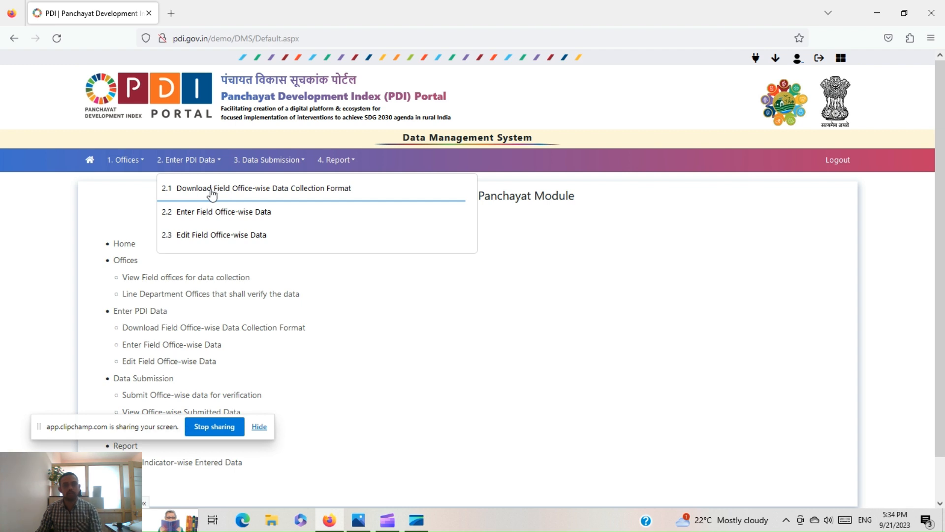
left_click(263, 193)
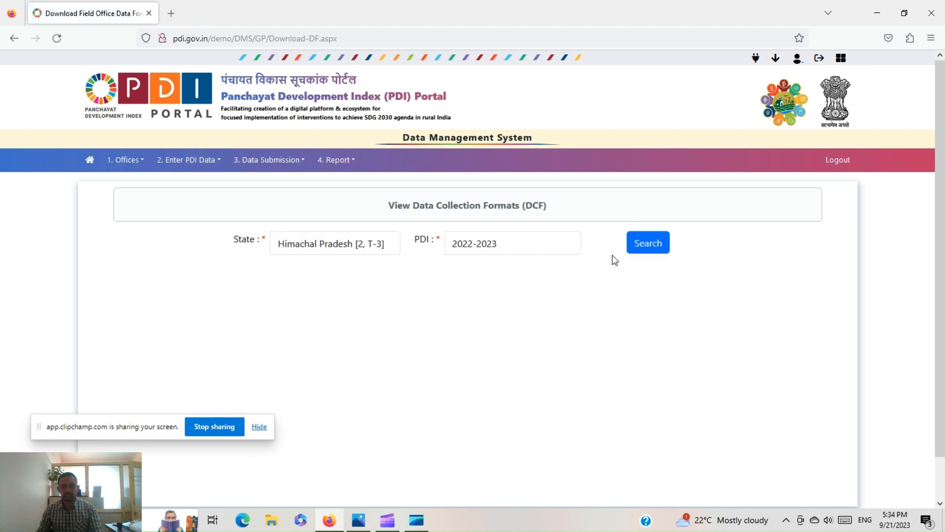
left_click(649, 248)
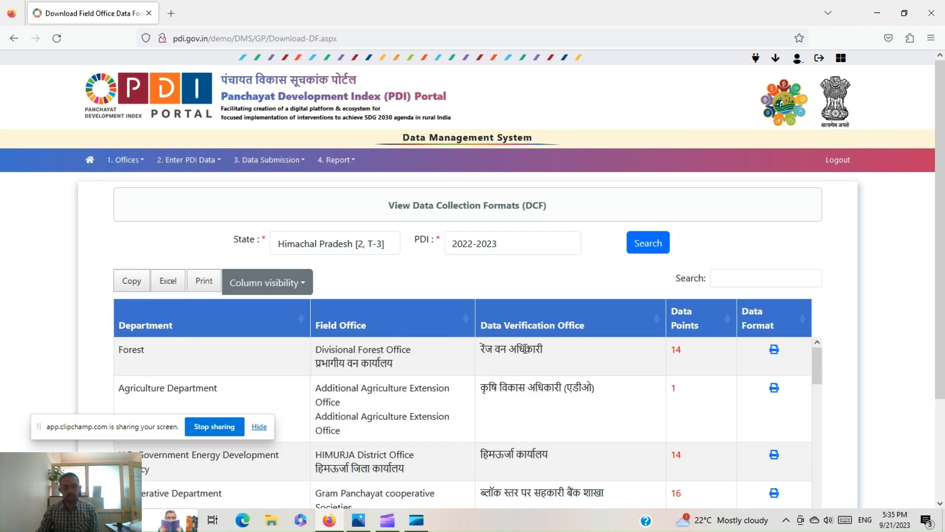
scroll(242, 344, "down", 2)
scroll(453, 363, "up", 2)
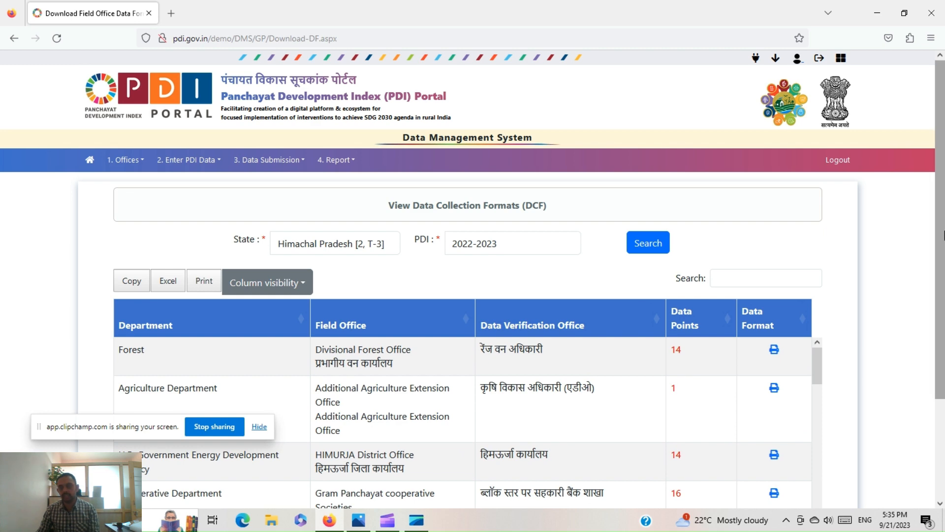
scroll(859, 239, "down", 3)
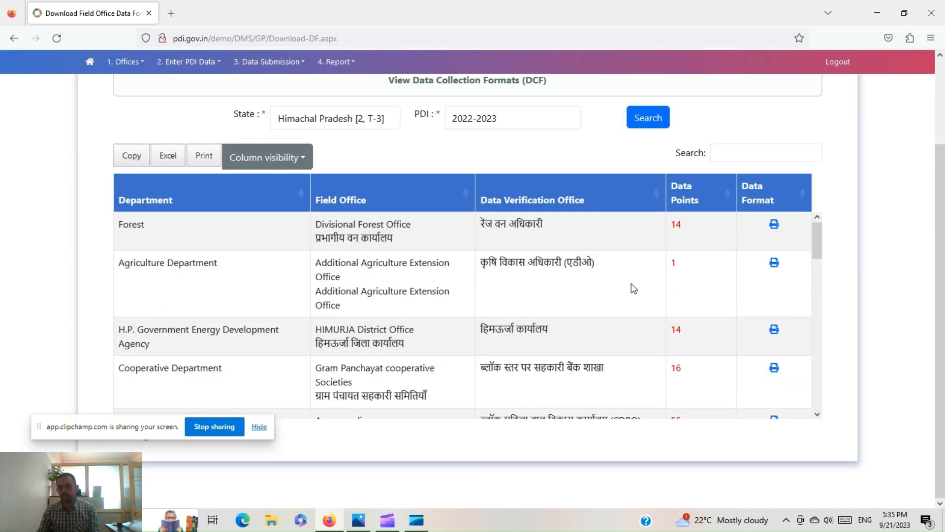
left_click(774, 269)
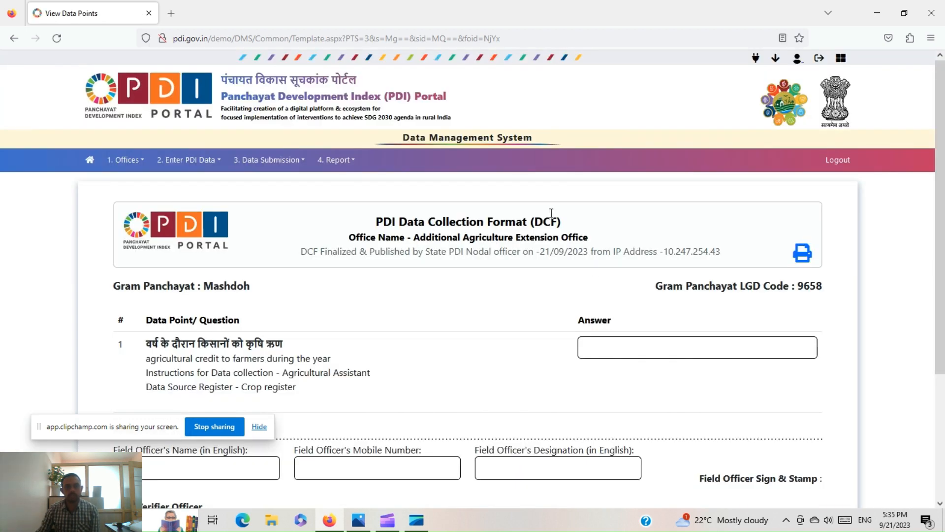
- Enter 1245545 as the agricultural credit to farmers answer and move through the officer name fields
scroll(552, 213, "down", 3)
left_click_drag(178, 202, 290, 204)
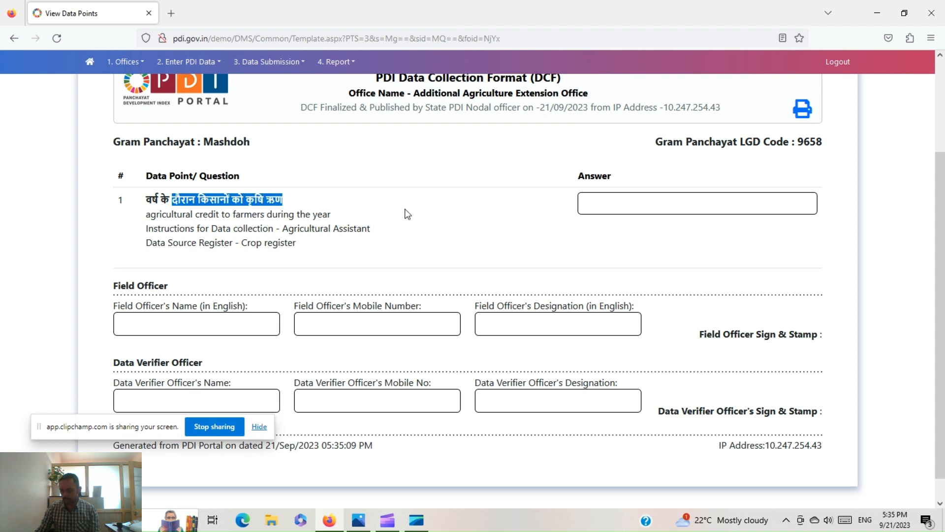
left_click(614, 207)
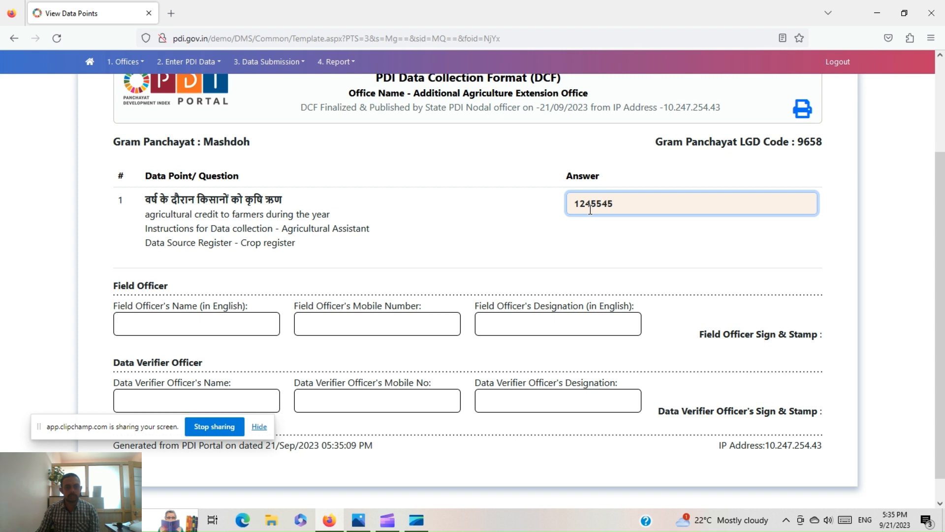
left_click(160, 329)
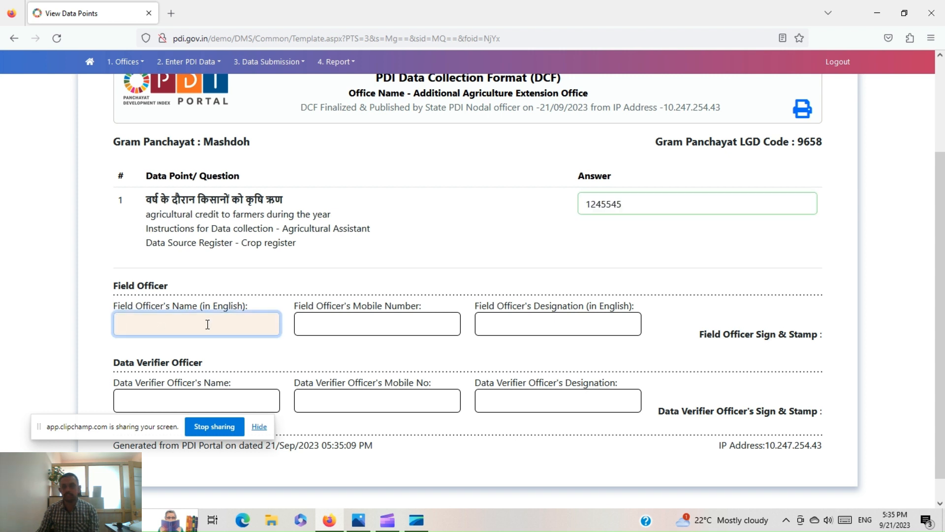
scroll(207, 324, "down", 1)
left_click(175, 375)
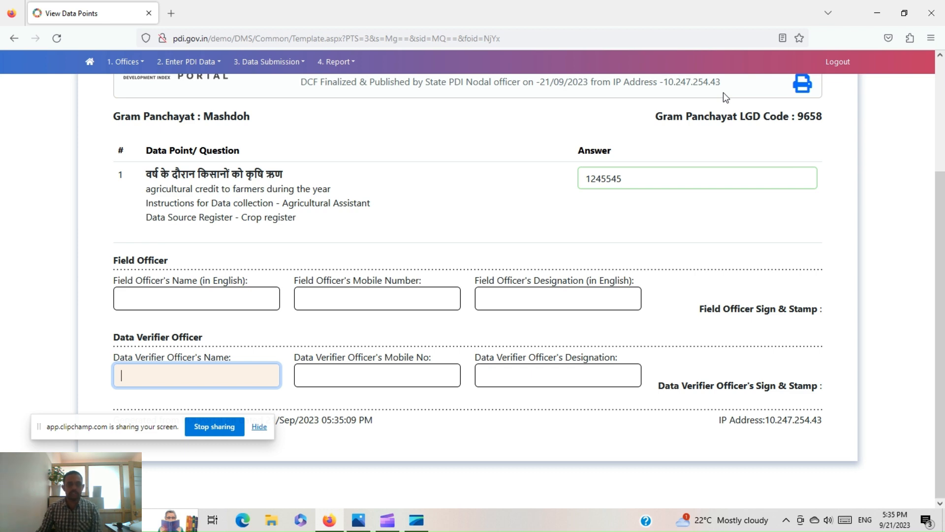
scroll(515, 302, "up", 3)
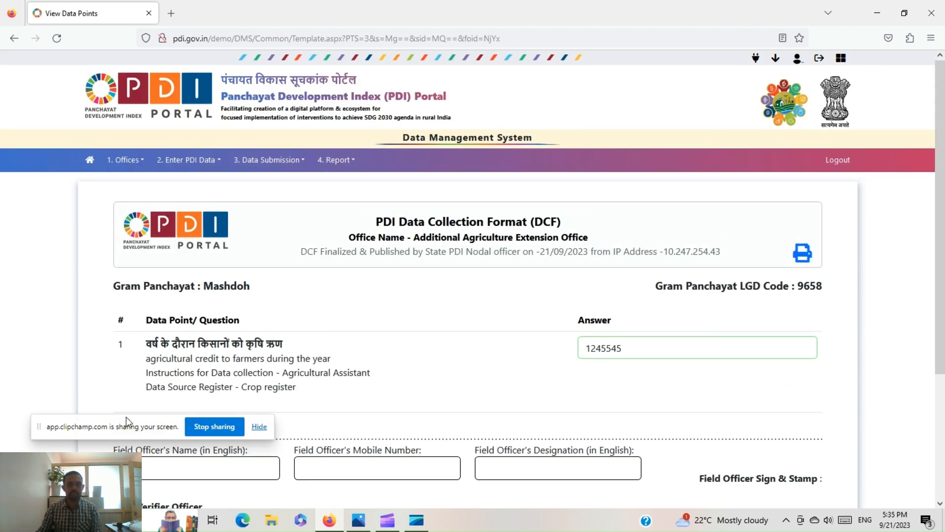
left_click(199, 167)
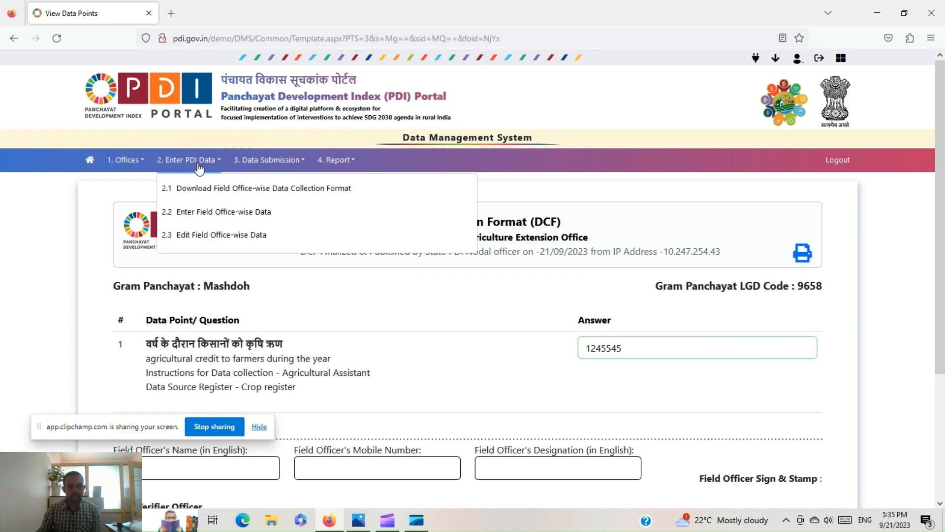
- Load the Agriculture Department office's 2022-2023 data points, then return to Enter Field Office-wise Data
left_click(206, 219)
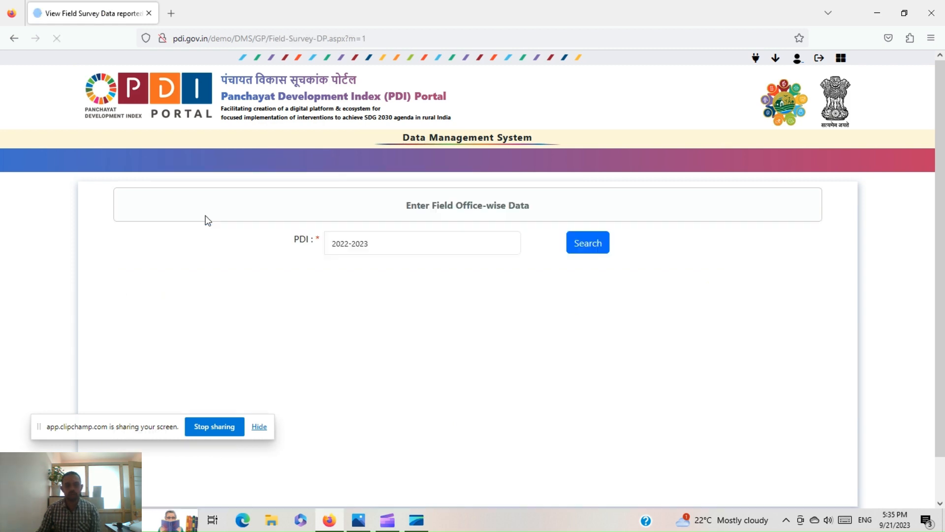
left_click(587, 244)
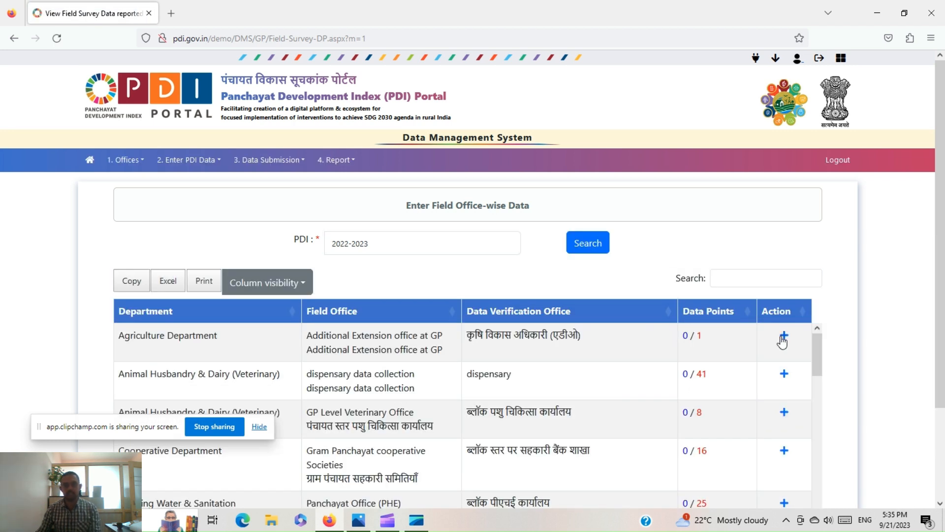
left_click(782, 335)
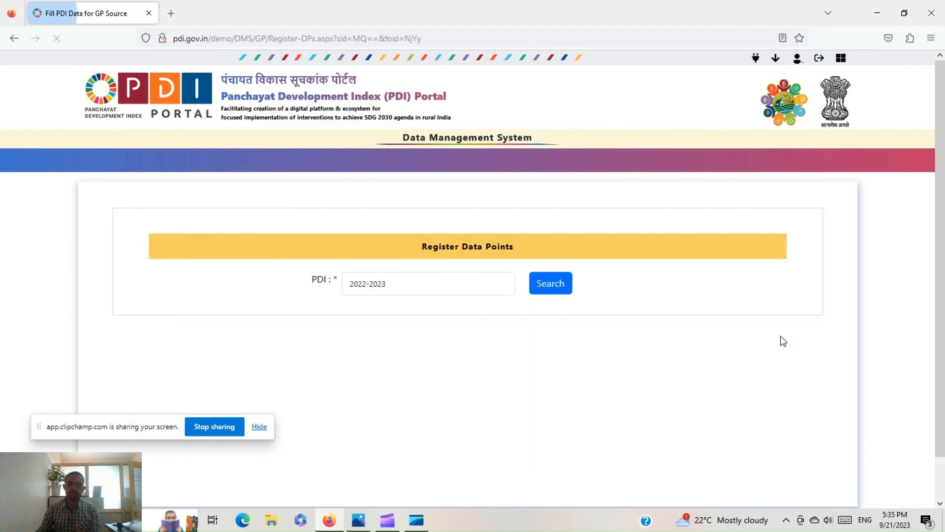
left_click(559, 297)
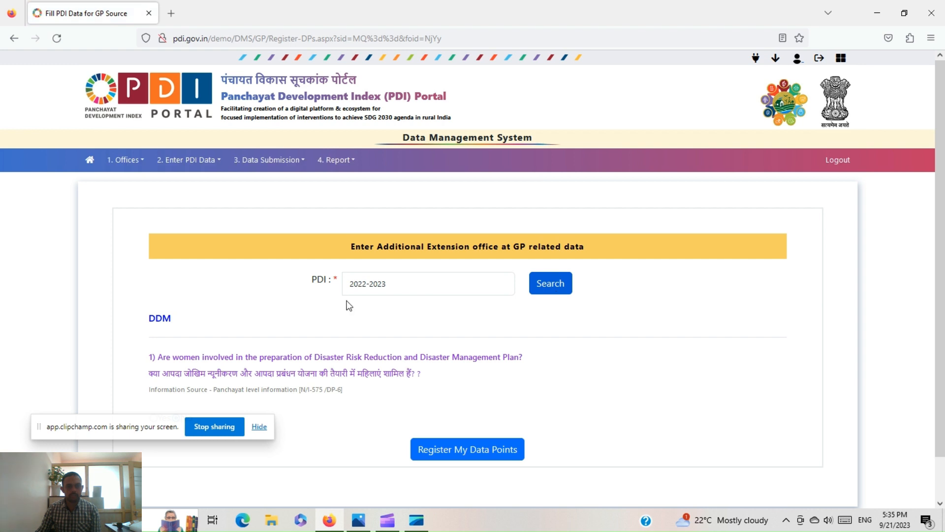
scroll(387, 383, "down", 1)
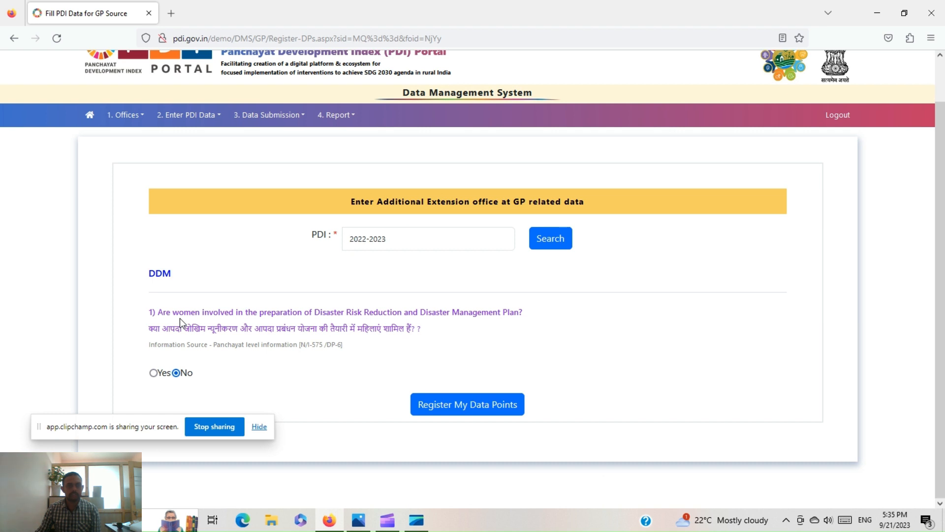
left_click(256, 117)
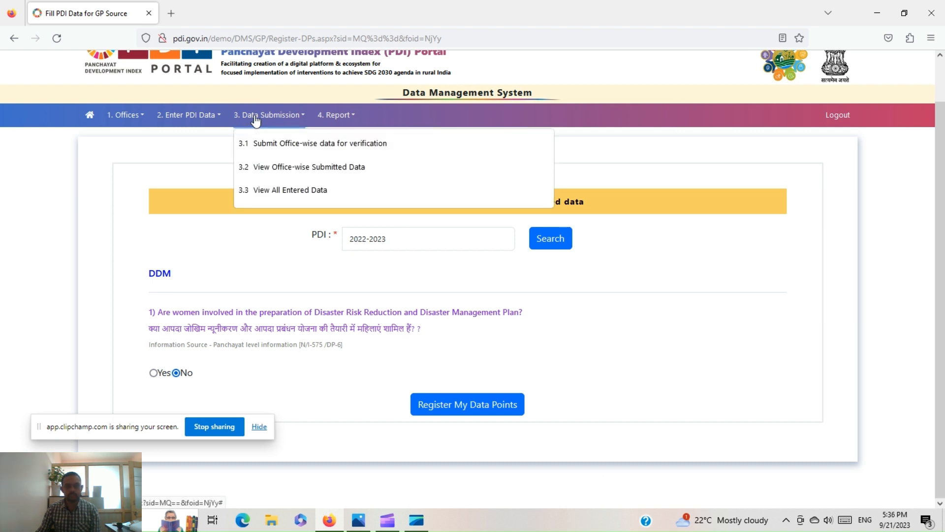
left_click(188, 115)
left_click(200, 170)
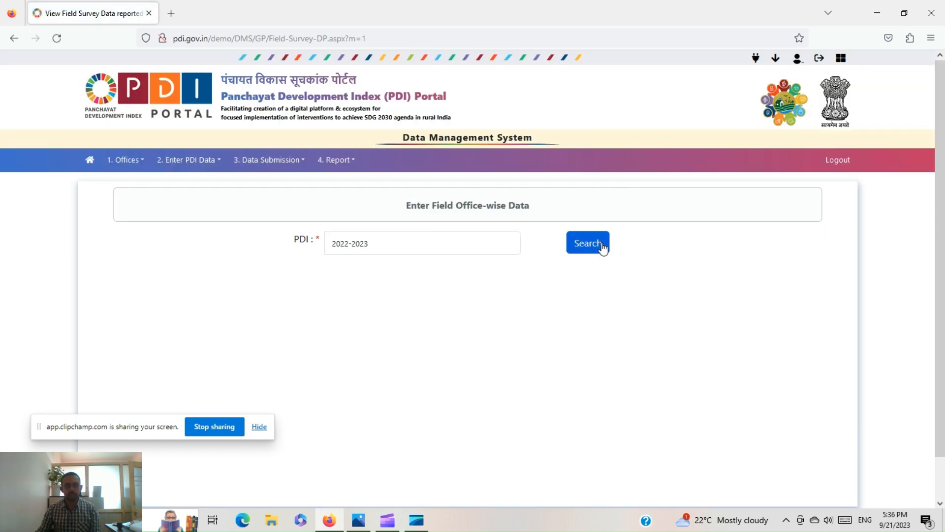
- Reload the Agriculture extension office's questions and register Yes for women in disaster planning
left_click(604, 247)
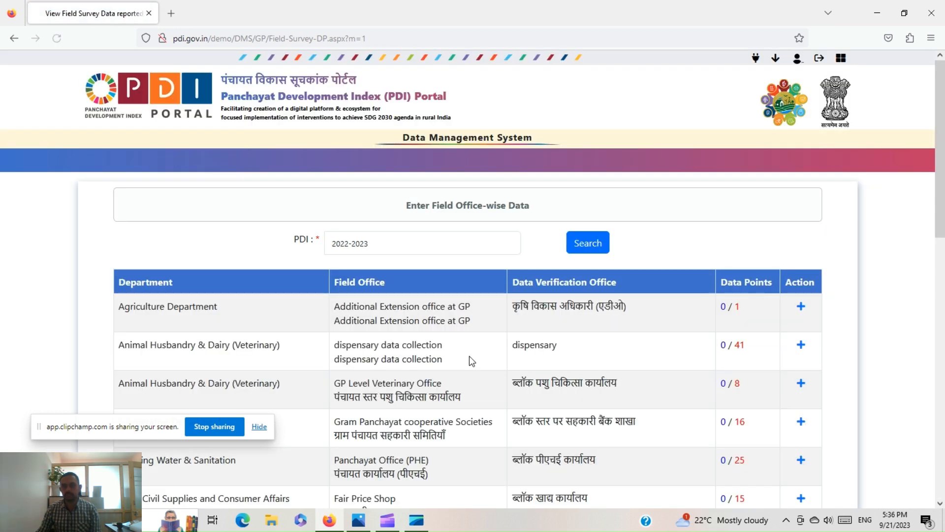
scroll(469, 356, "down", 2)
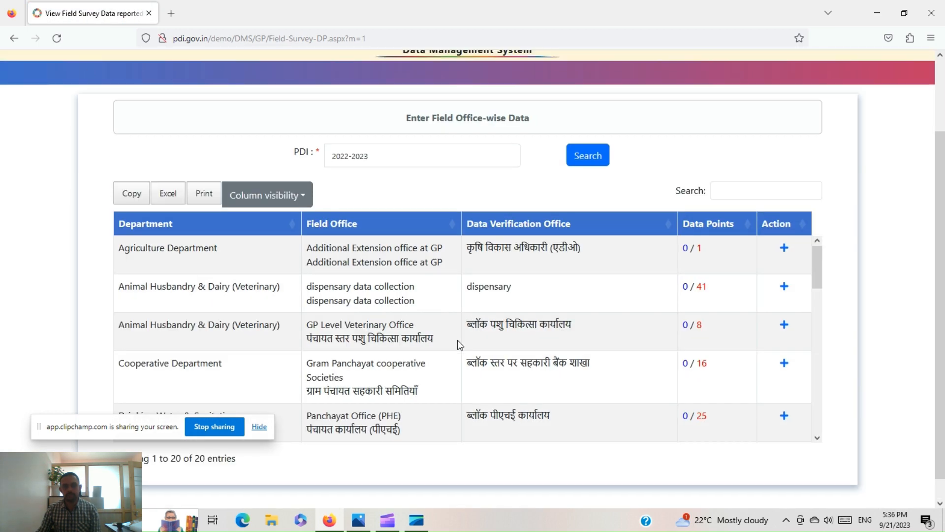
left_click(783, 249)
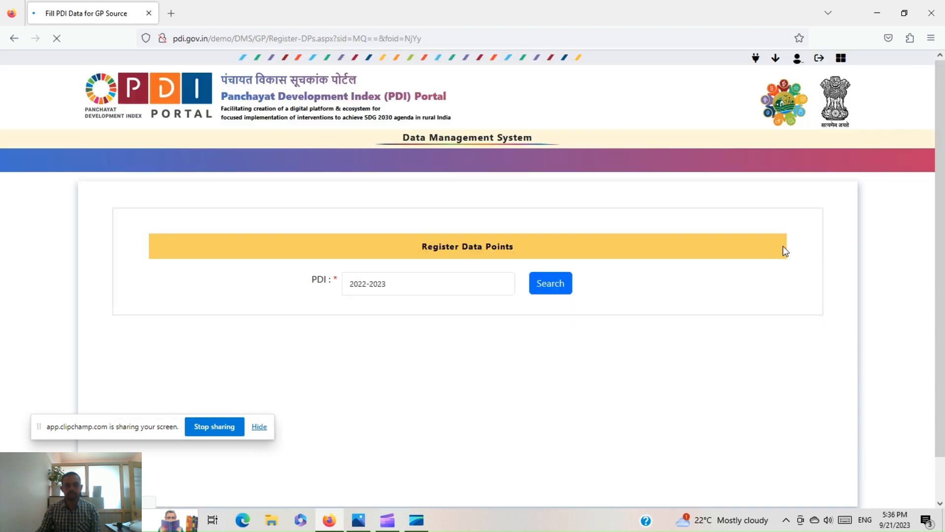
left_click(556, 284)
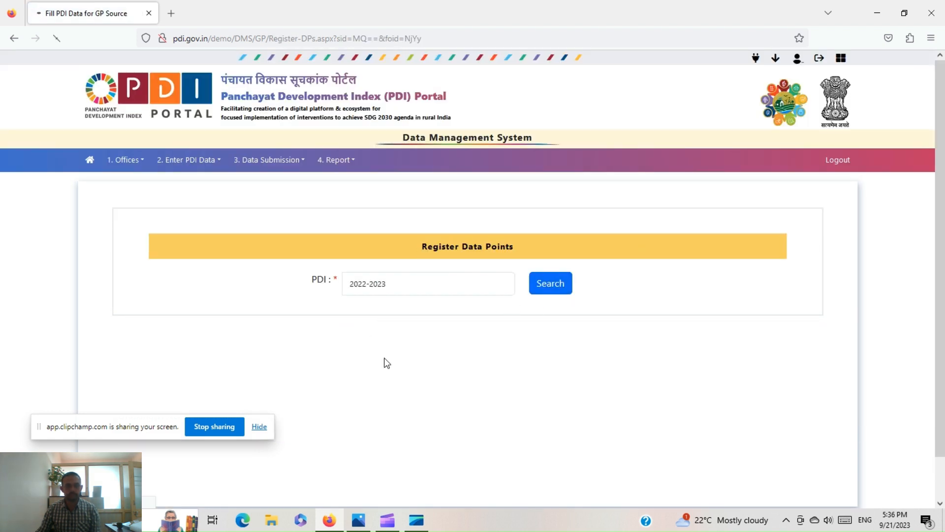
scroll(384, 329, "down", 2)
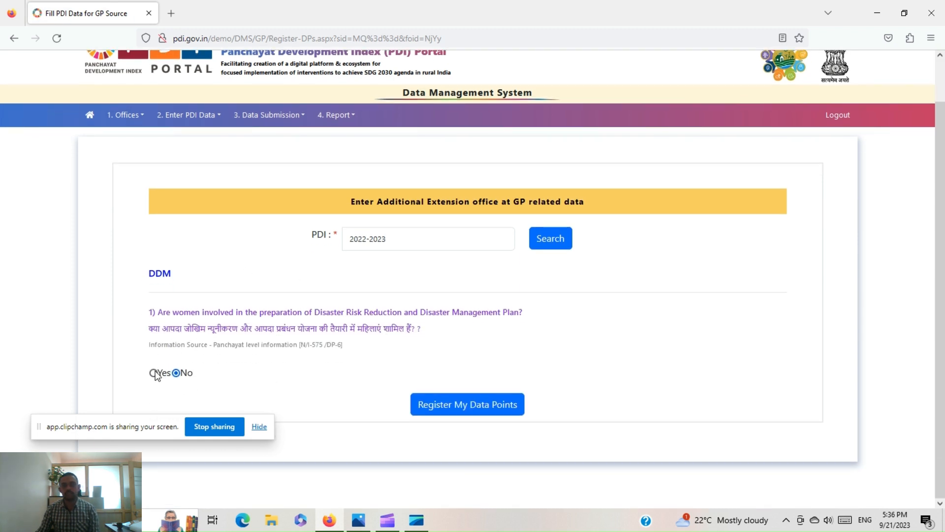
left_click(153, 372)
left_click(470, 407)
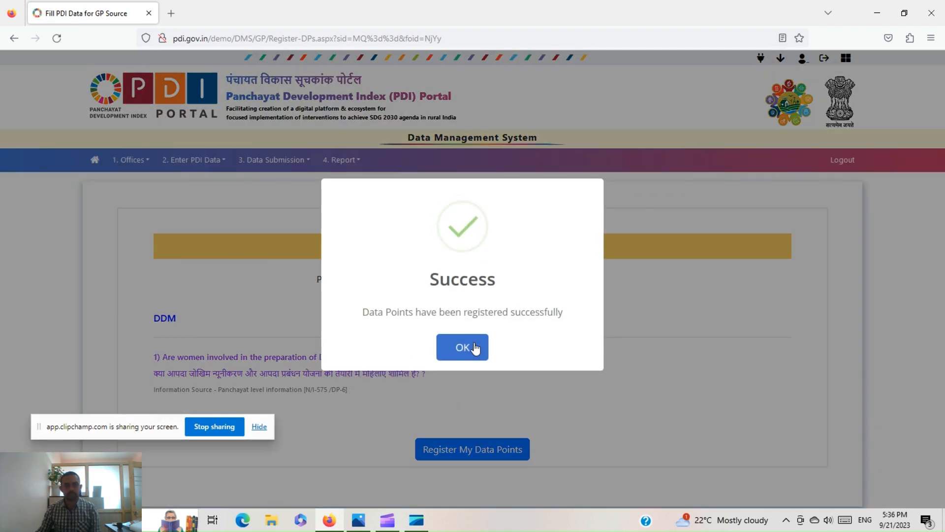
left_click(474, 347)
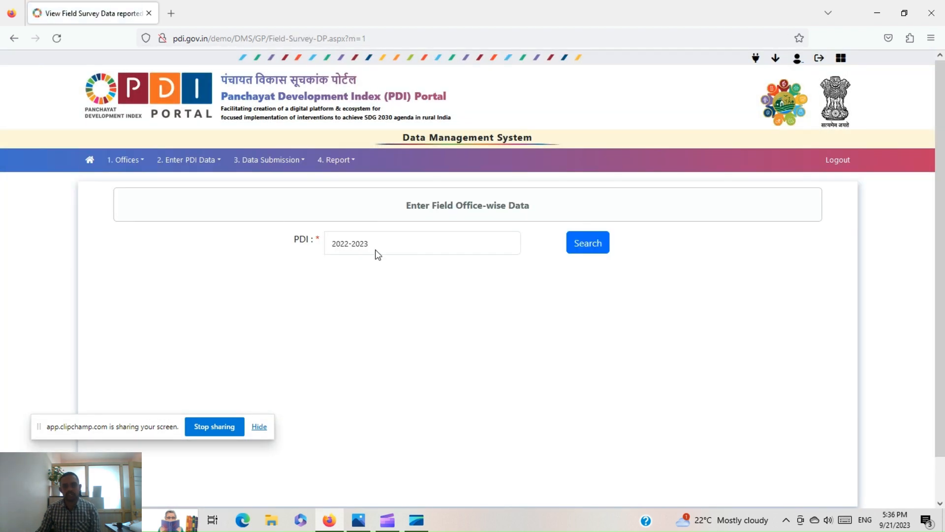
left_click(197, 161)
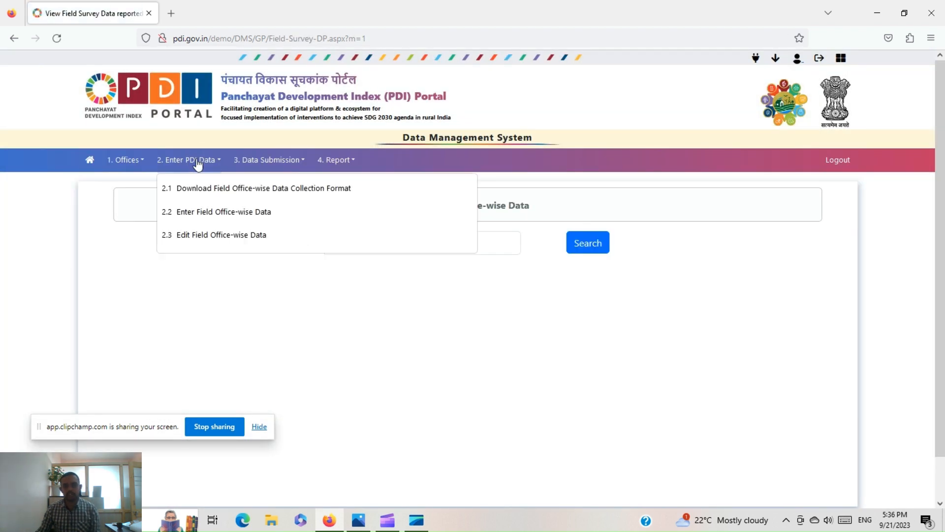
- Search 2.3 Edit Field Office-wise Data and load the Agriculture office's saved 2022-2023 answers
left_click(220, 239)
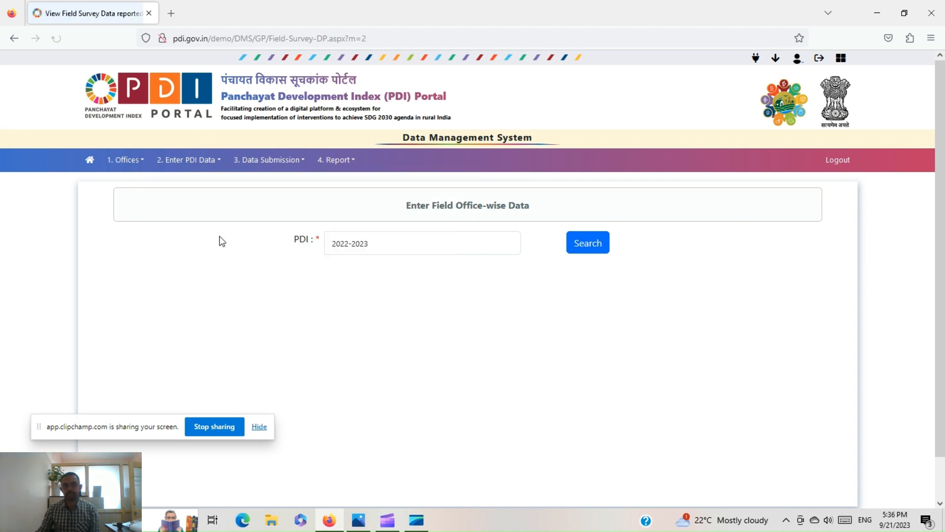
left_click(588, 246)
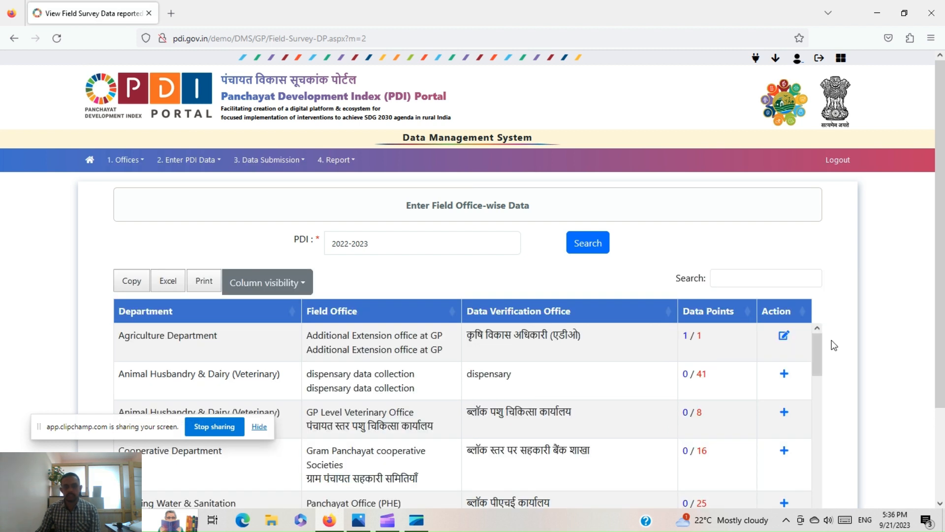
left_click(783, 335)
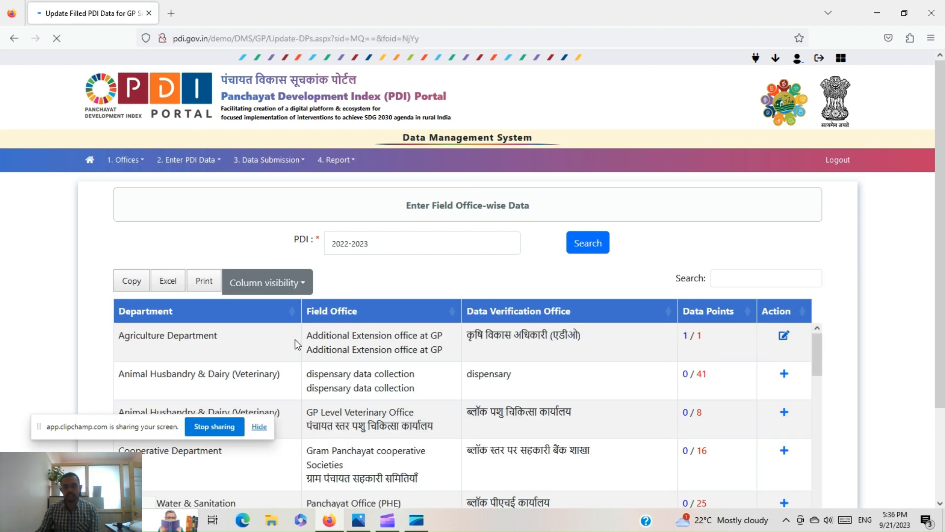
left_click(559, 286)
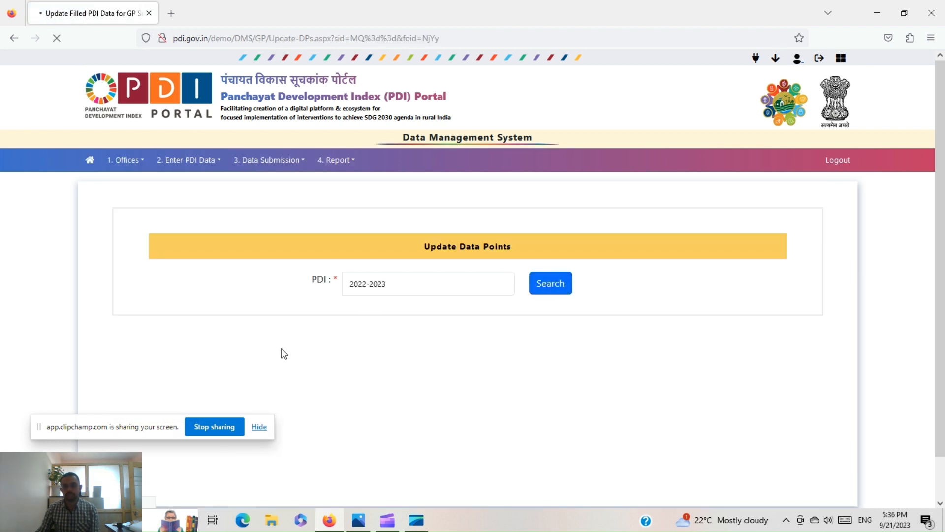
scroll(284, 354, "down", 1)
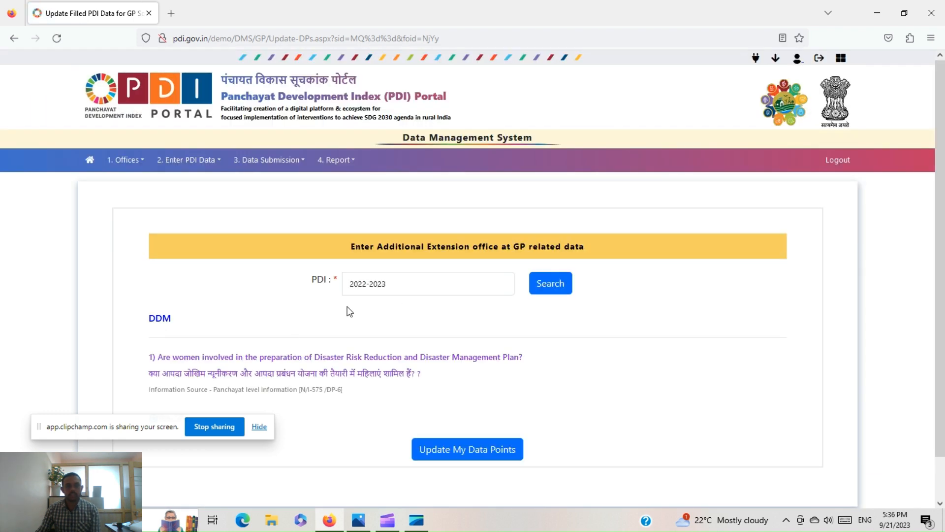
scroll(341, 311, "down", 1)
scroll(341, 311, "up", 1)
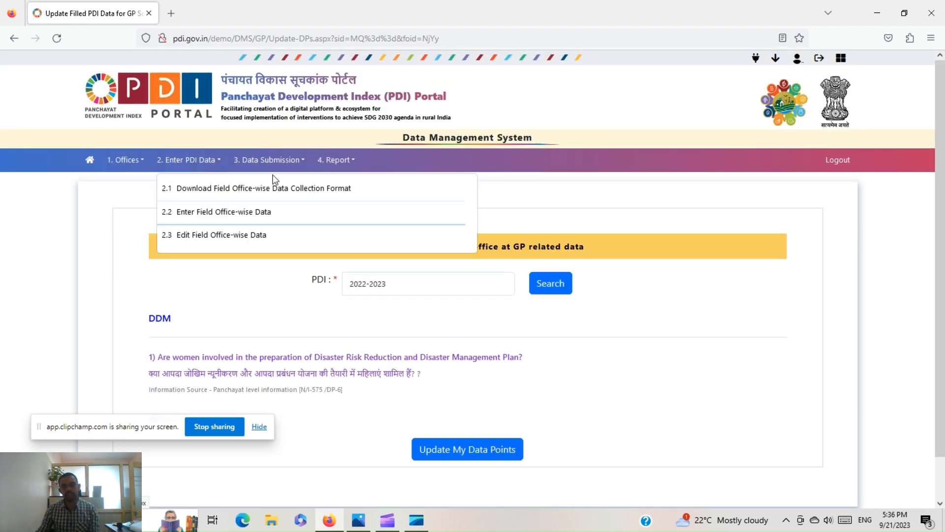
mouse_move(266, 165)
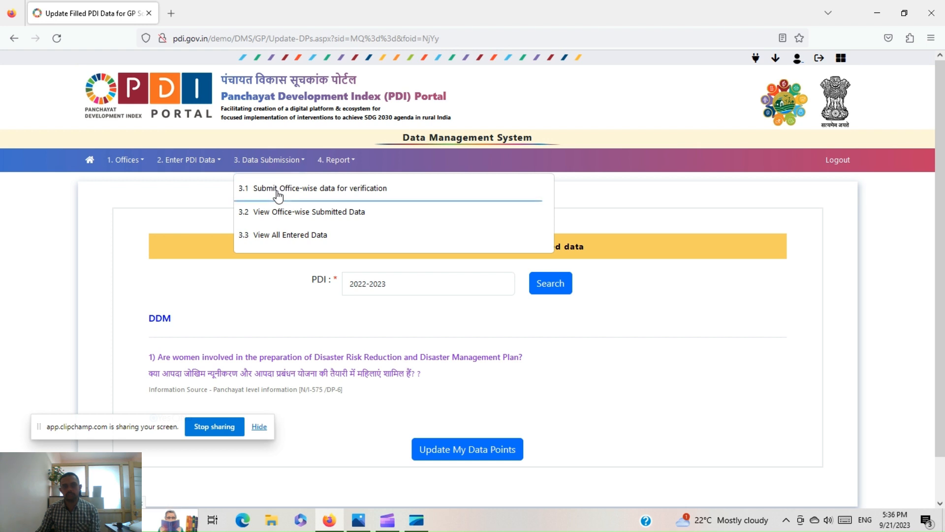
- Send the Agriculture office's data point for verification with remark 'ok', then log out
left_click(277, 191)
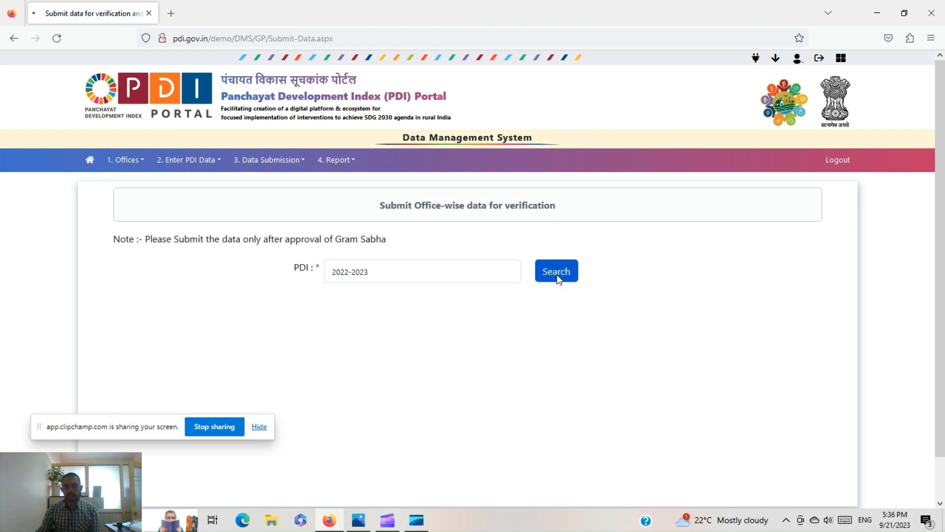
left_click(556, 276)
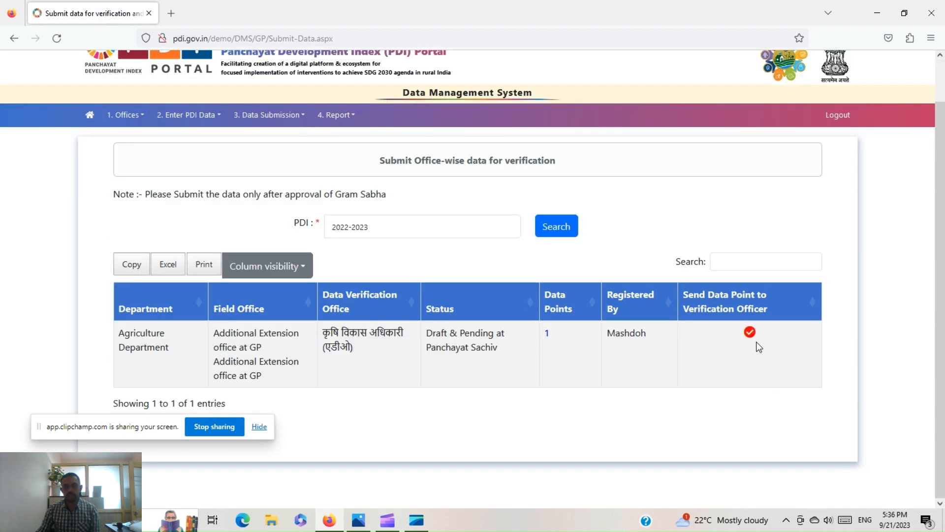
left_click(752, 333)
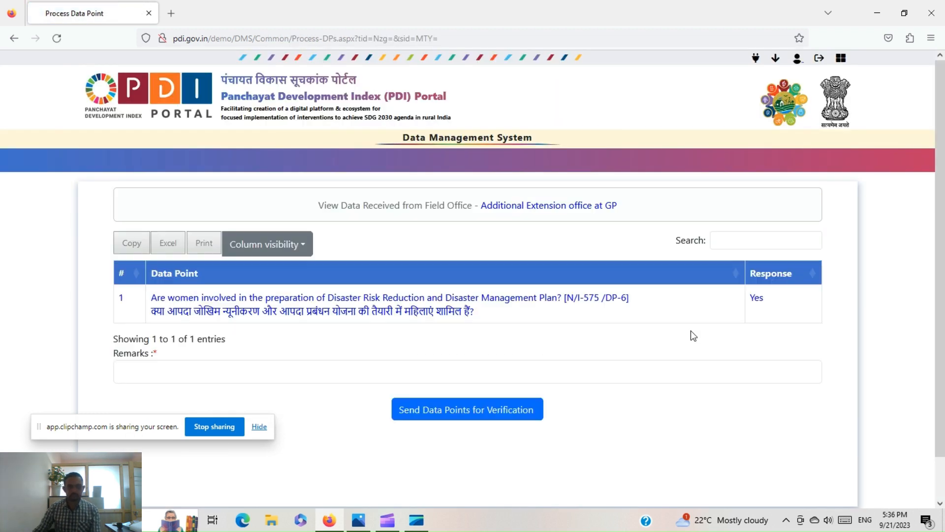
left_click(239, 368)
type("ok")
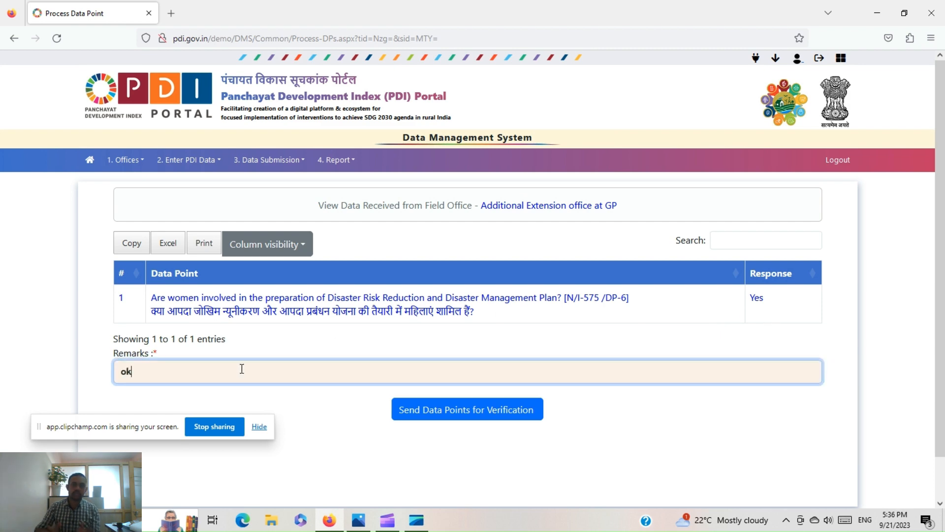
left_click(448, 424)
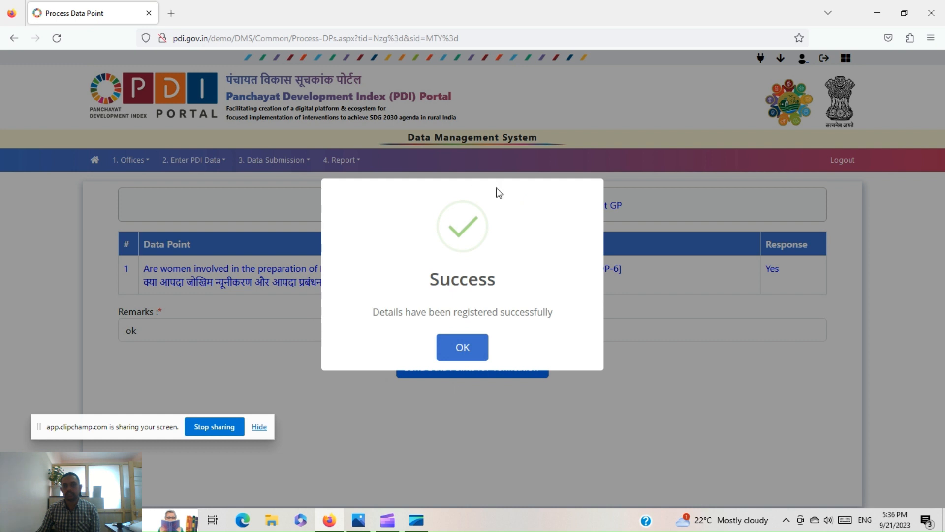
left_click(462, 347)
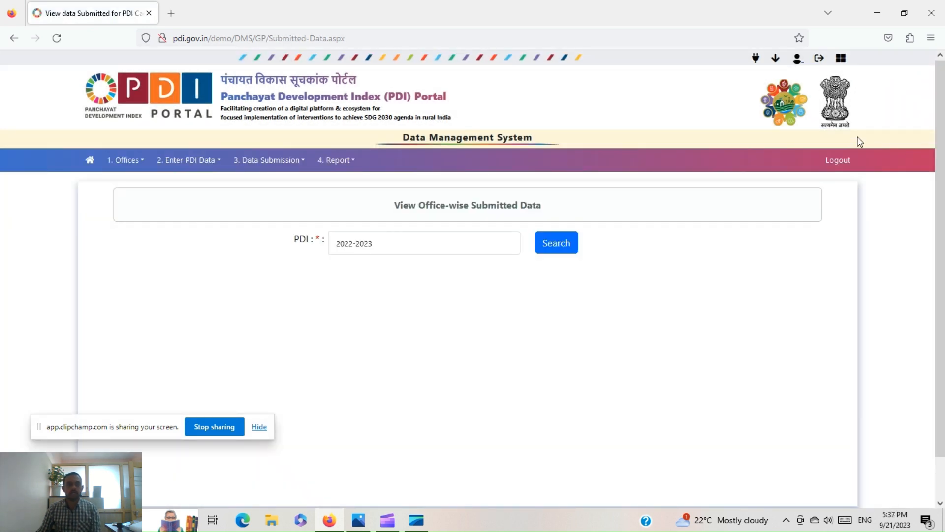
left_click(838, 165)
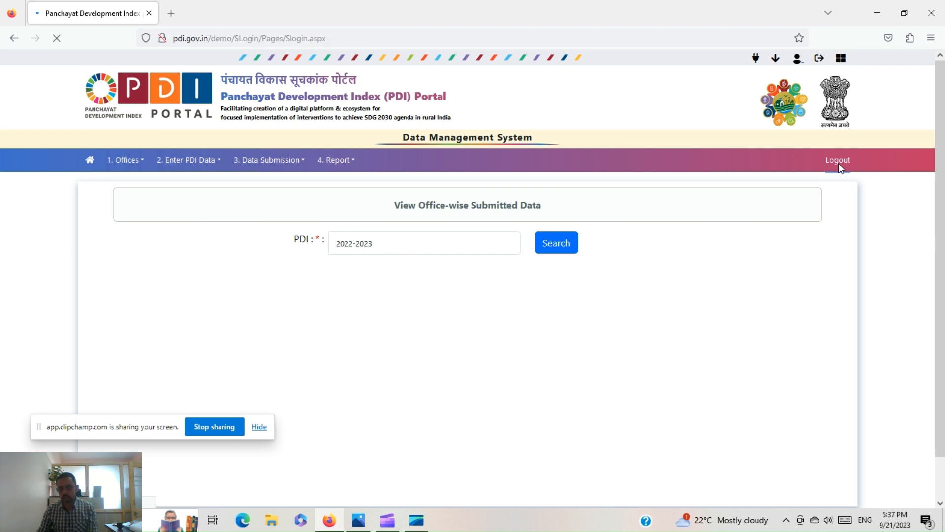
- Sign in with the block nodal officer's saved user name, the password and the captcha, and save the login in the browser
left_click(716, 218)
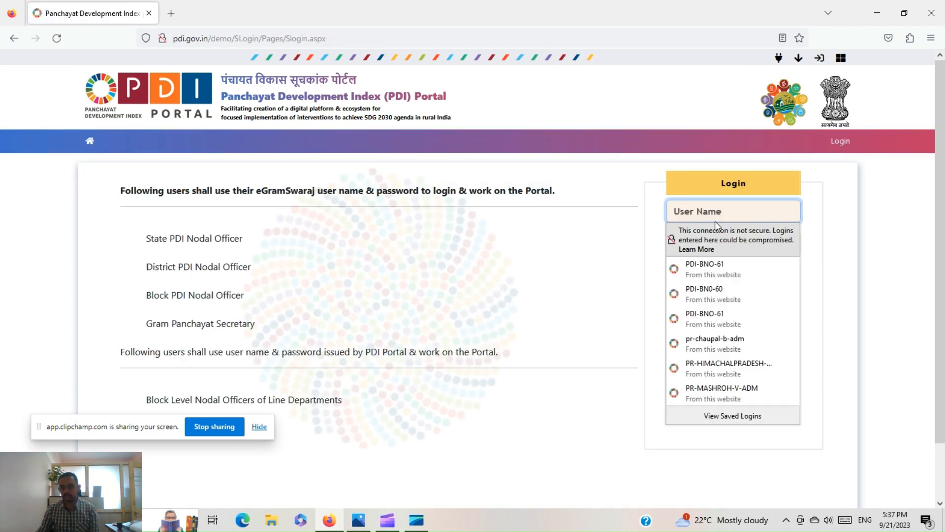
type("PDI-BNO-62")
left_click(678, 301)
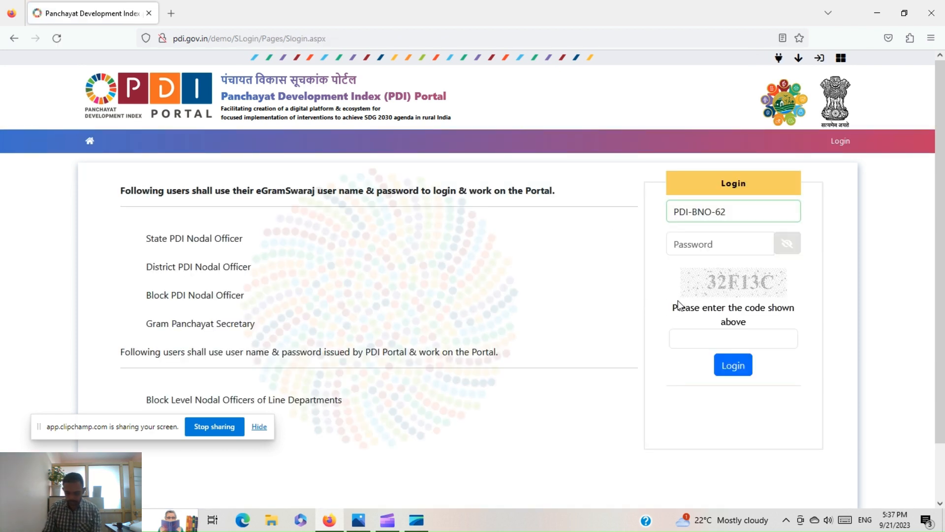
left_click(703, 245)
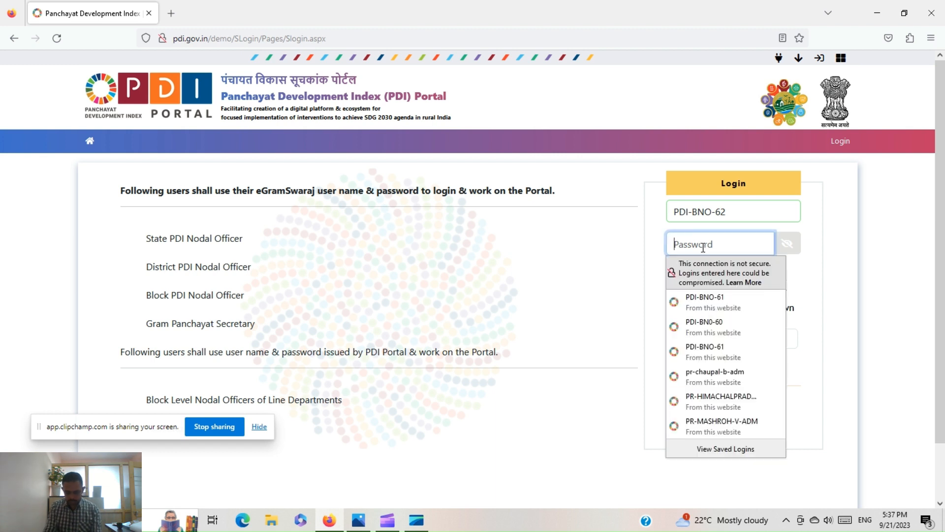
type("•••")
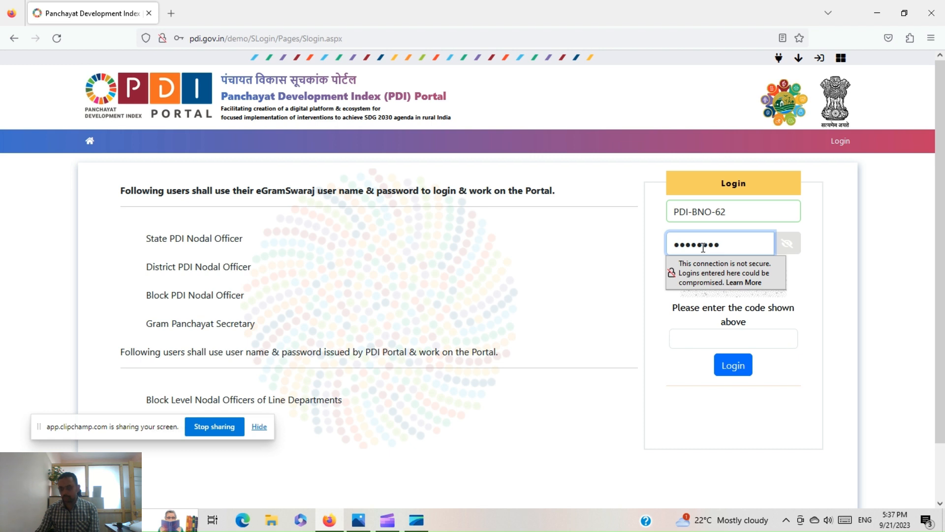
type("•••••")
left_click(682, 339)
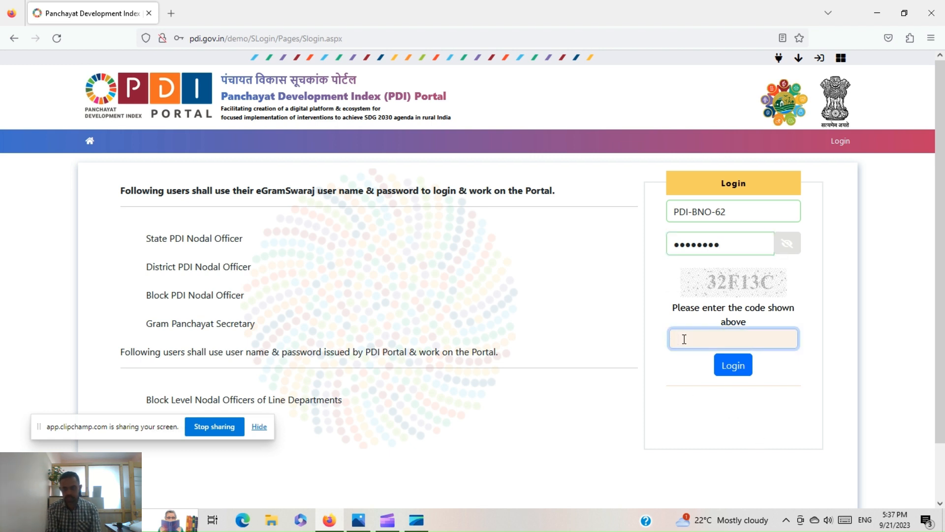
type("32F")
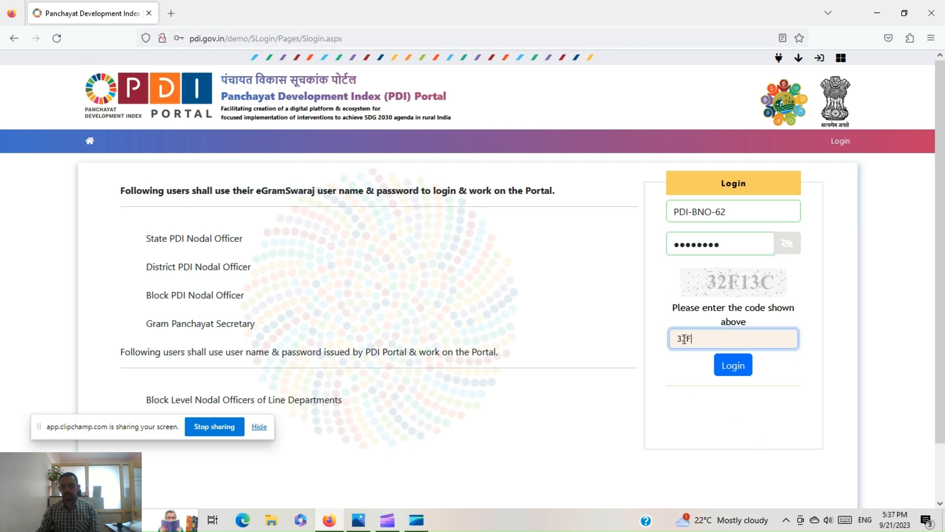
type("13C")
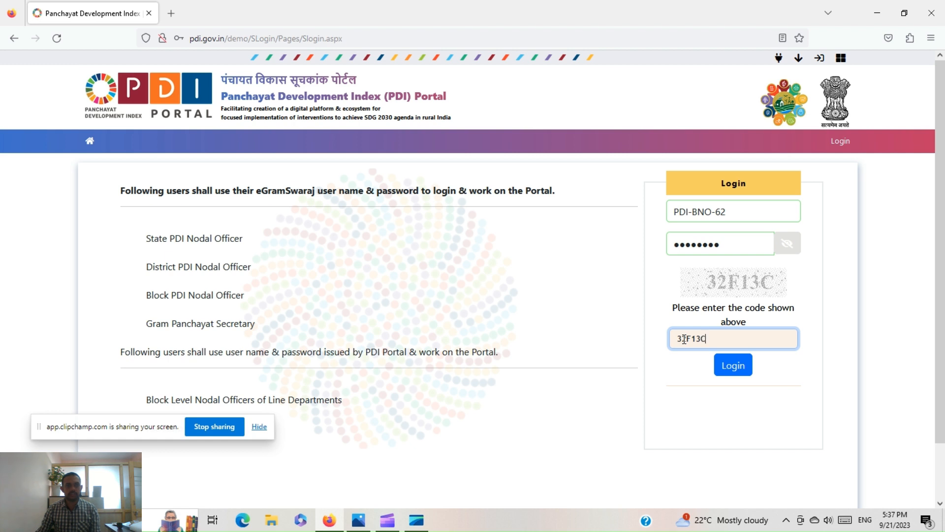
left_click(733, 367)
left_click(282, 187)
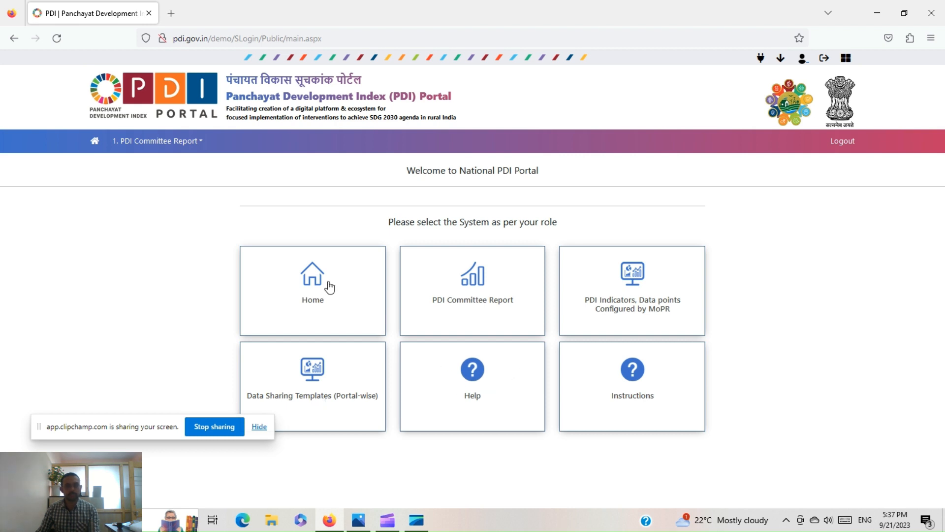
- Open the Home tile to reach the nine village themes, then briefly expand and collapse the PDI Committee Report menu
left_click(329, 287)
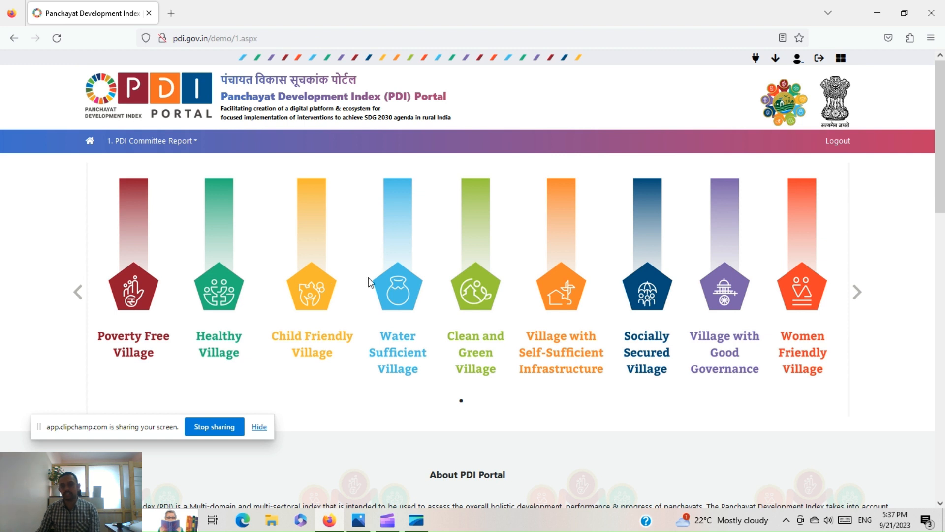
left_click(136, 143)
left_click(138, 143)
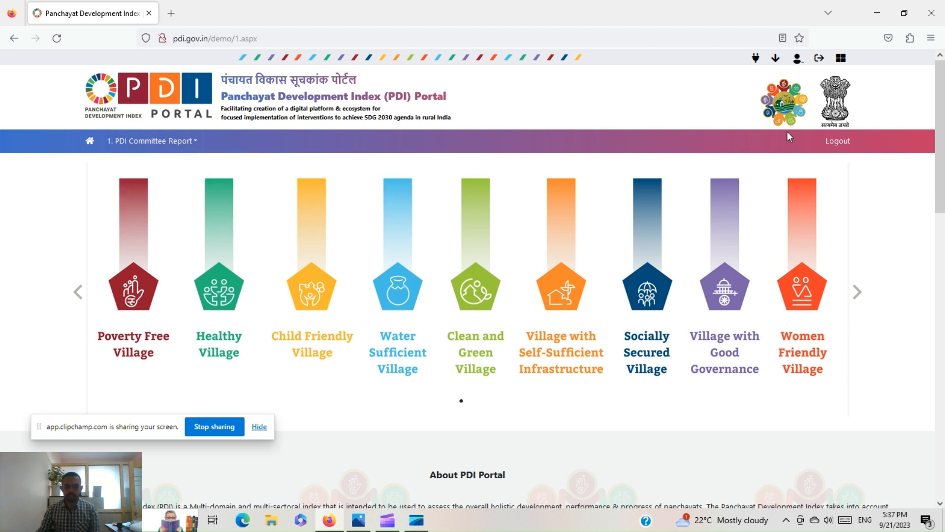